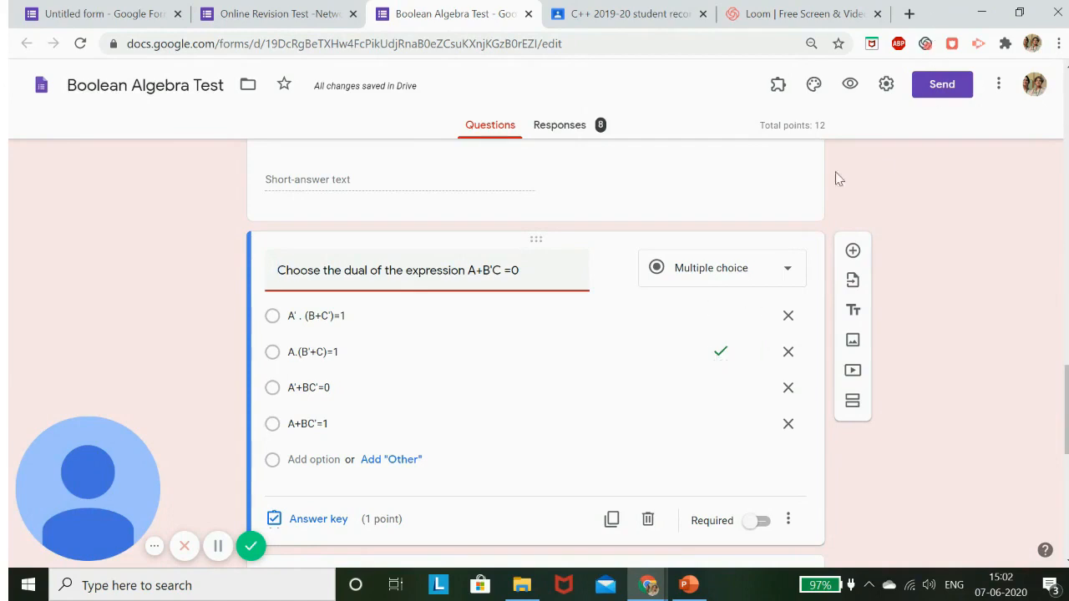
# Try limiting the form to 1 response in its general settings
pyautogui.click(886, 85)
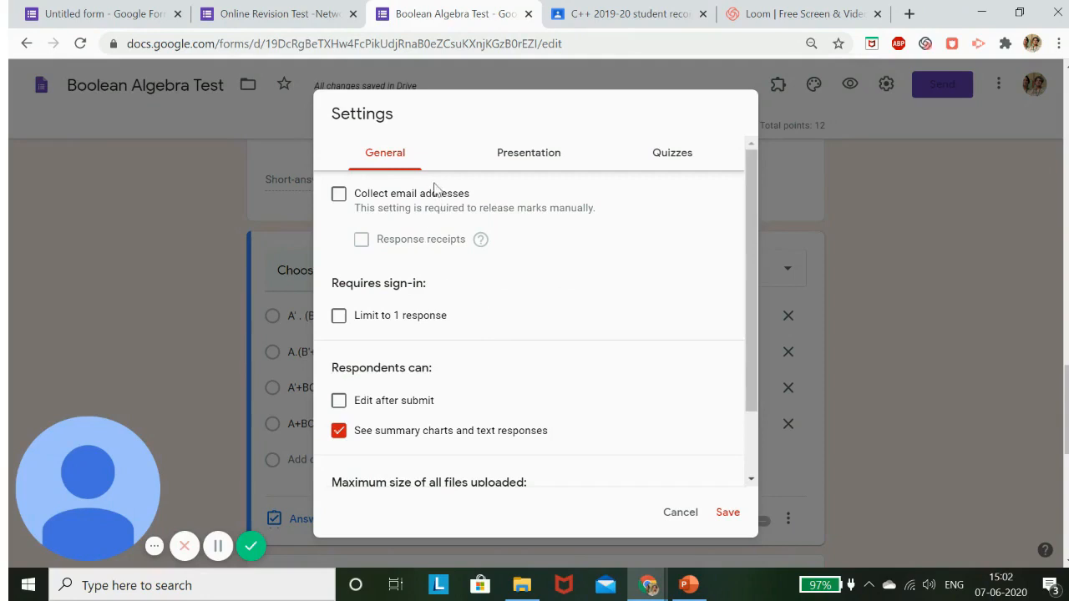
pyautogui.scroll(-1, 430, 238)
pyautogui.scroll(1, 449, 249)
pyautogui.click(339, 316)
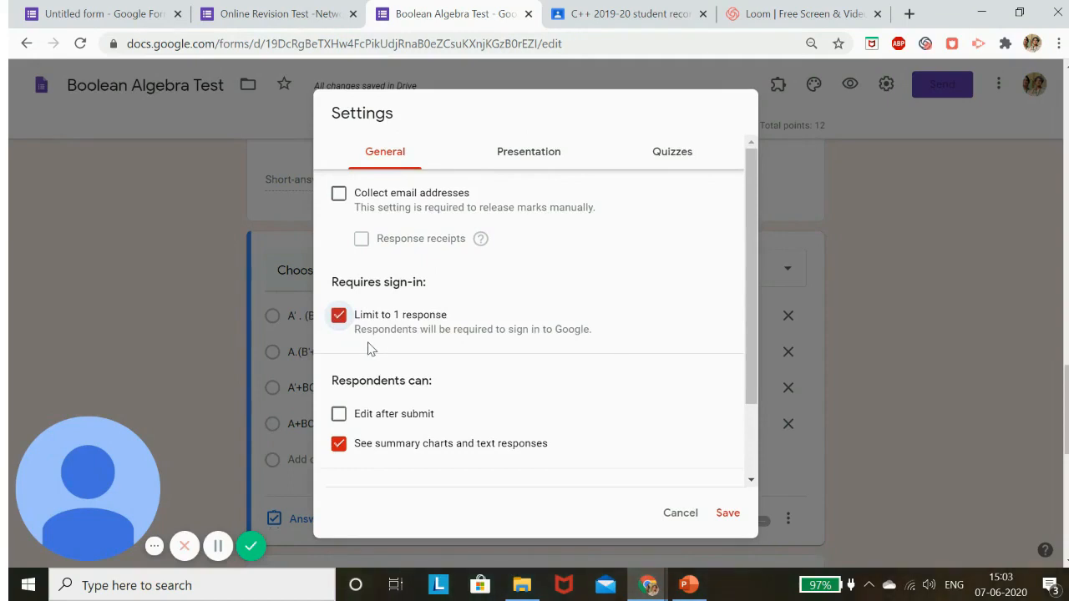
pyautogui.scroll(-1, 455, 343)
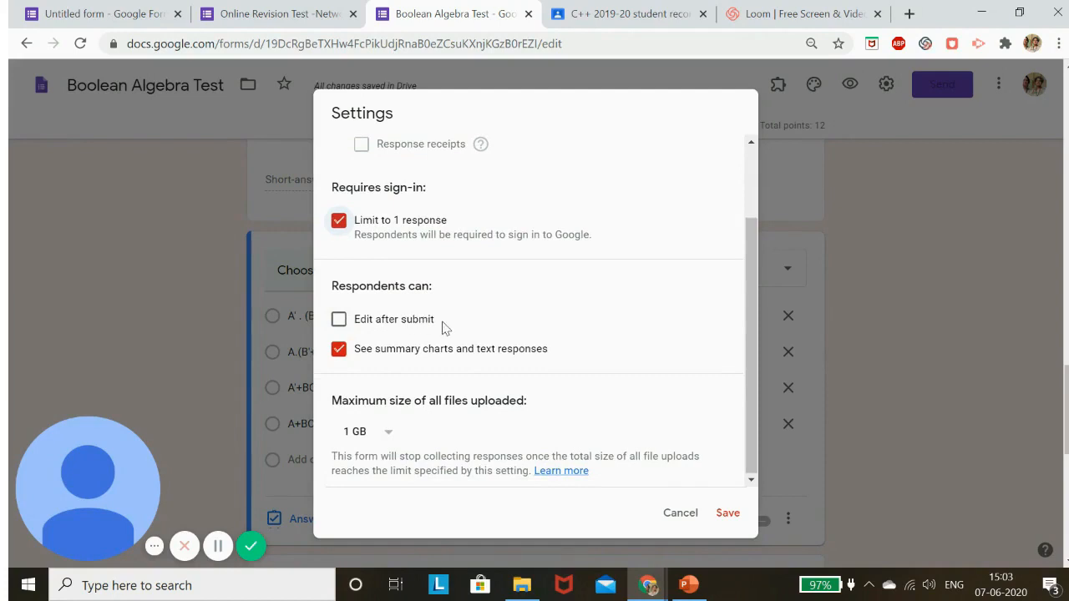
pyautogui.scroll(5, 468, 284)
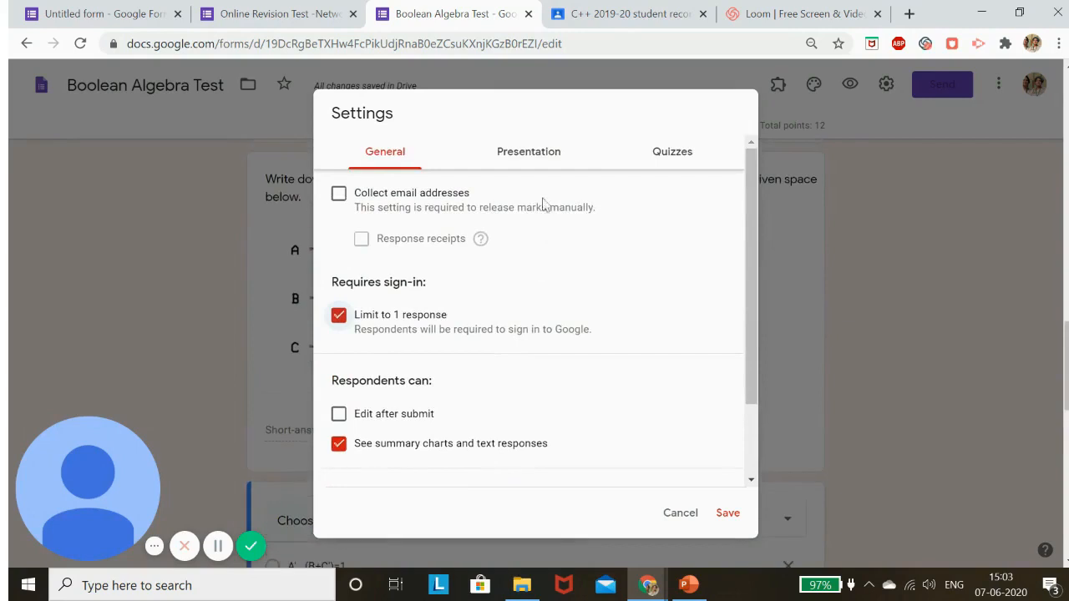
# Review the presentation and quiz settings, try releasing marks immediately after each submission, and discard the settings changes
pyautogui.click(531, 154)
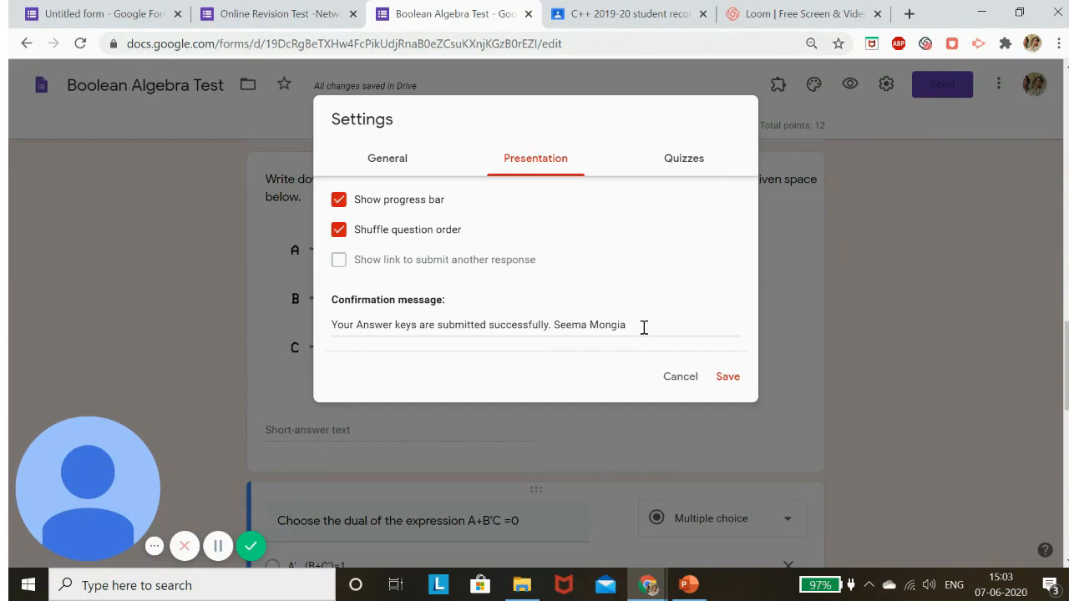
pyautogui.click(688, 165)
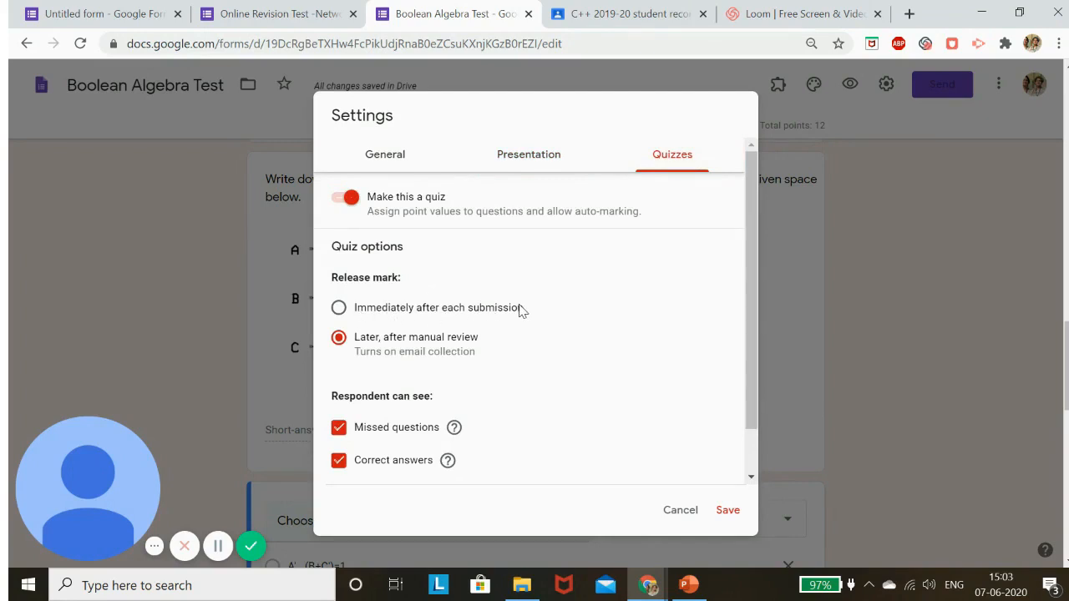
pyautogui.click(340, 309)
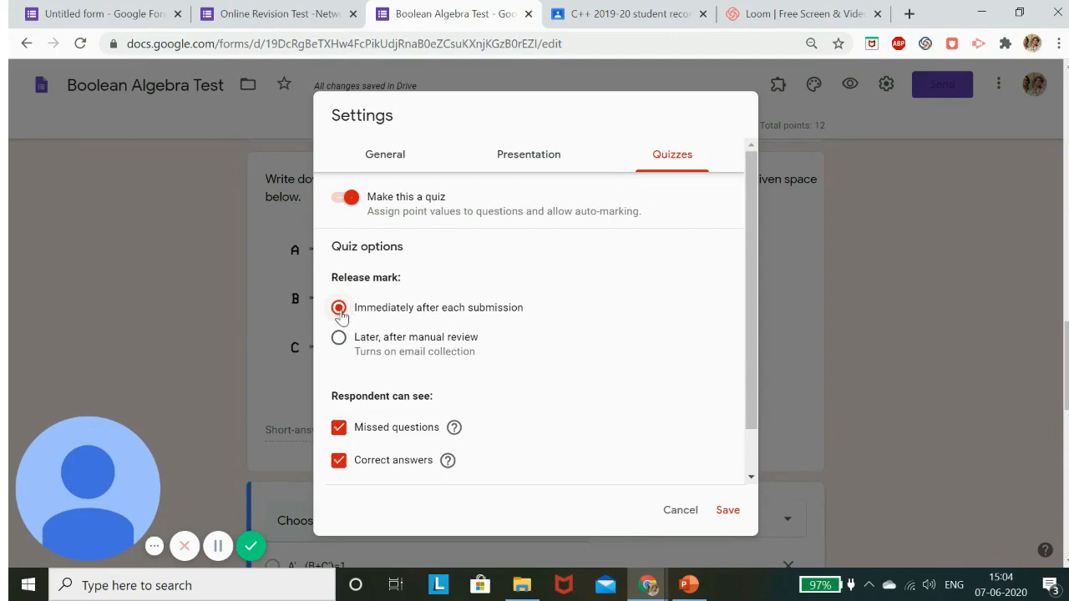
pyautogui.click(339, 338)
pyautogui.scroll(-2, 439, 376)
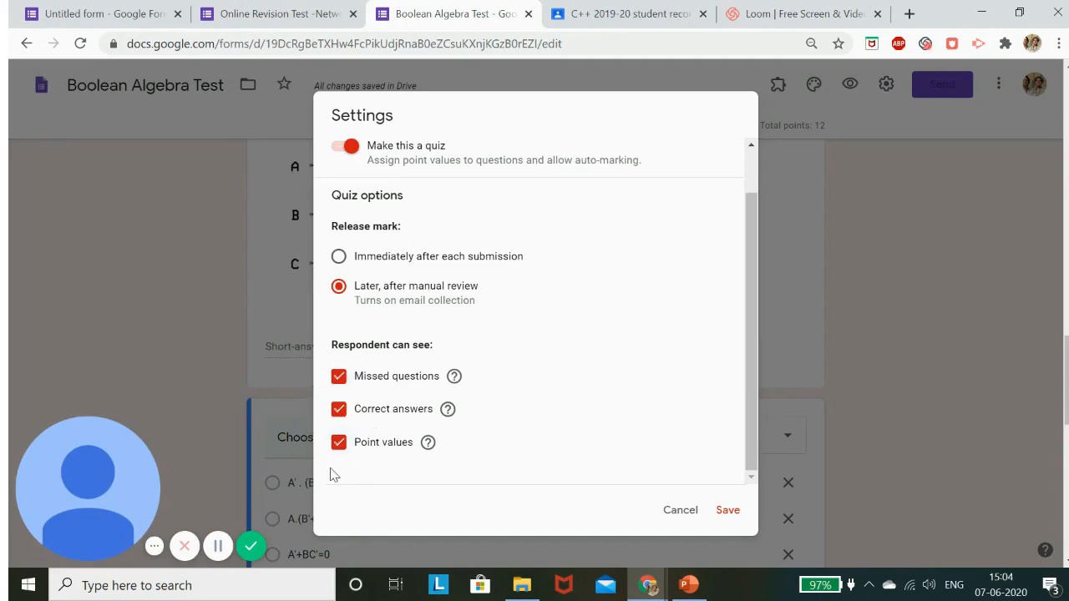
pyautogui.scroll(2, 339, 472)
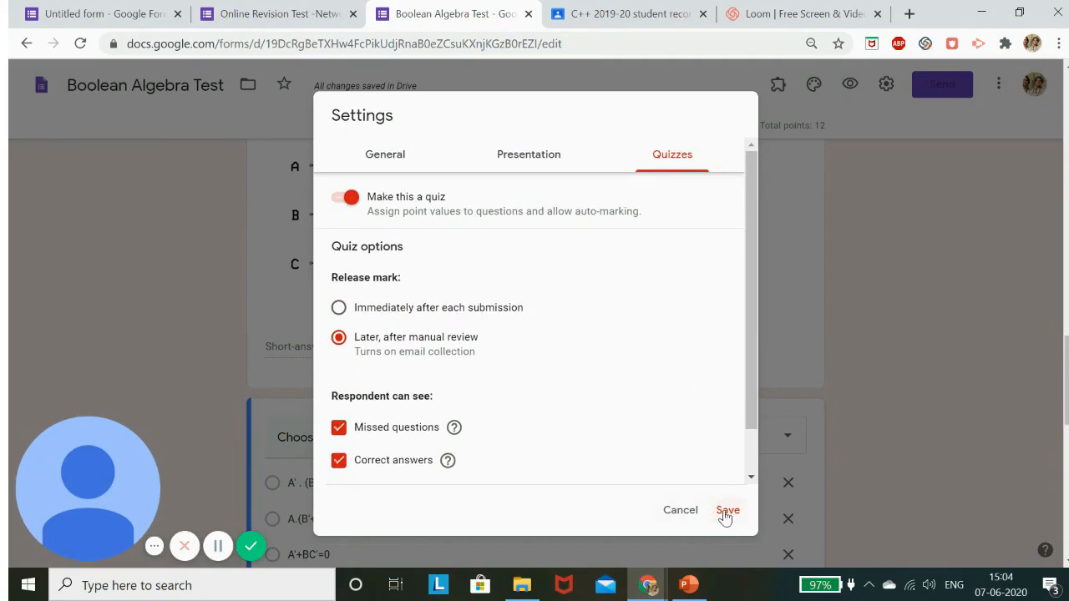
pyautogui.click(681, 512)
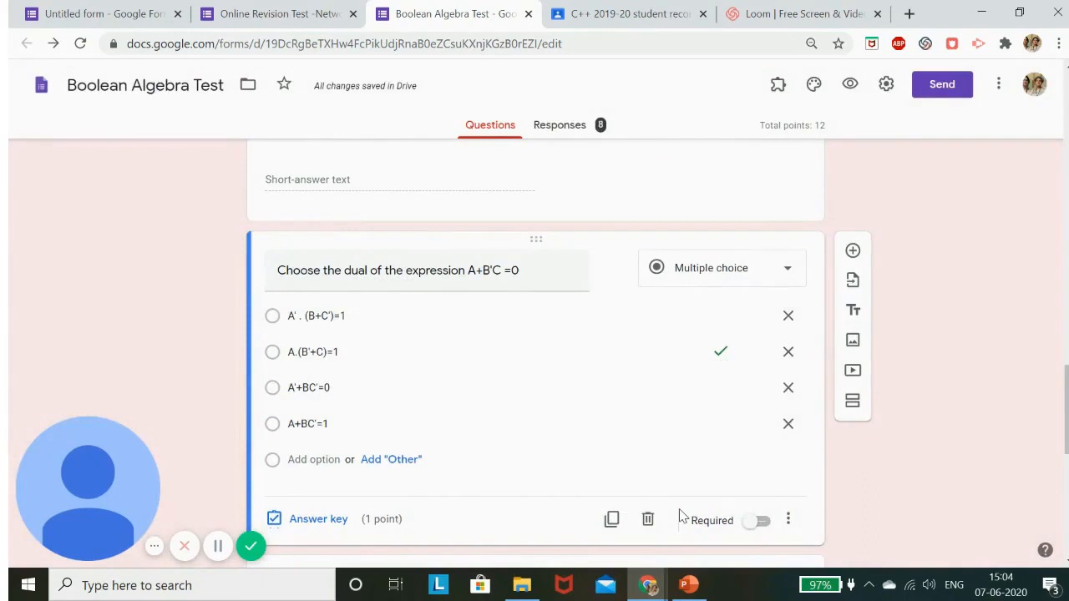
# Give the form a header image showing colourful jelly beans from the theme gallery
pyautogui.scroll(15, 520, 436)
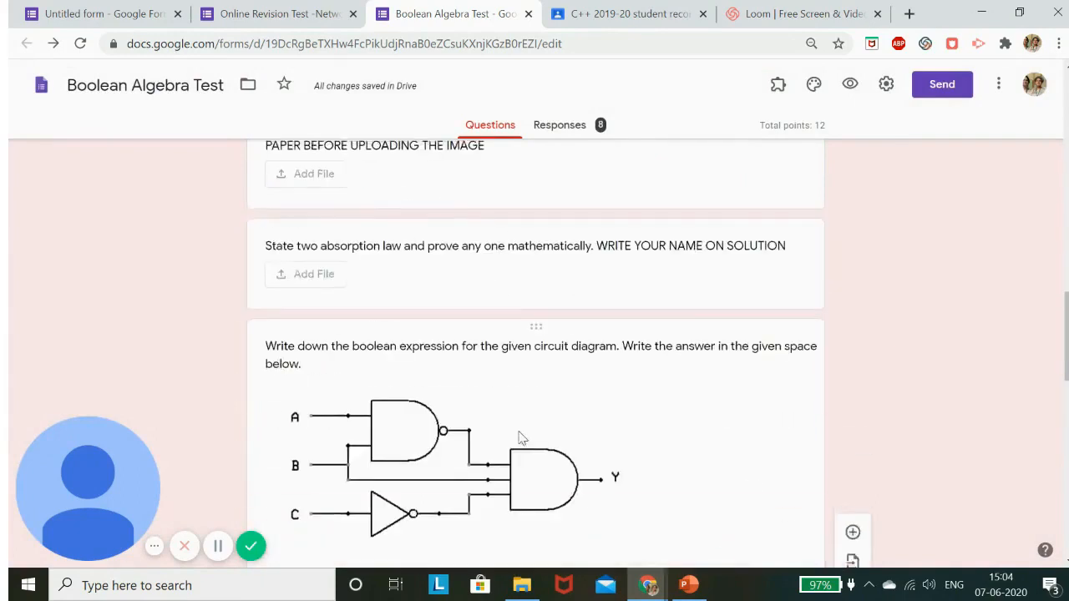
pyautogui.scroll(4, 520, 437)
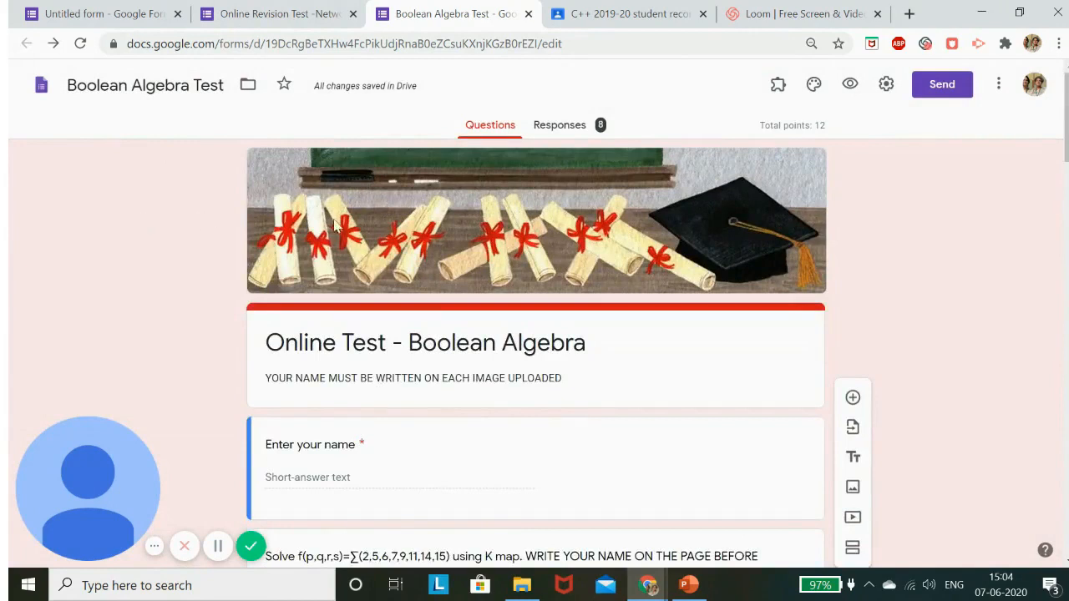
pyautogui.click(813, 84)
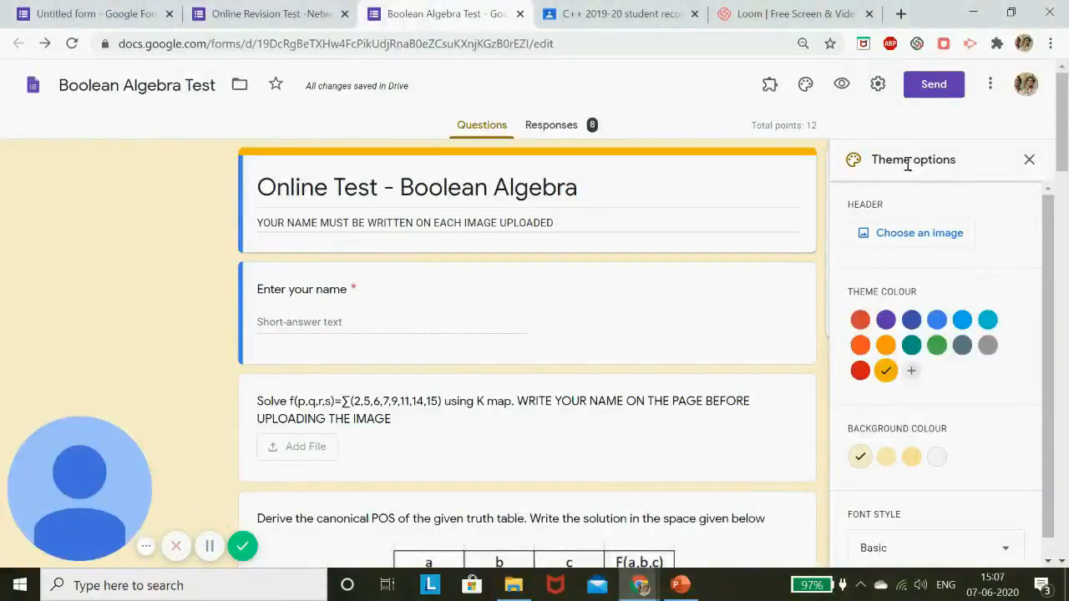
pyautogui.click(892, 239)
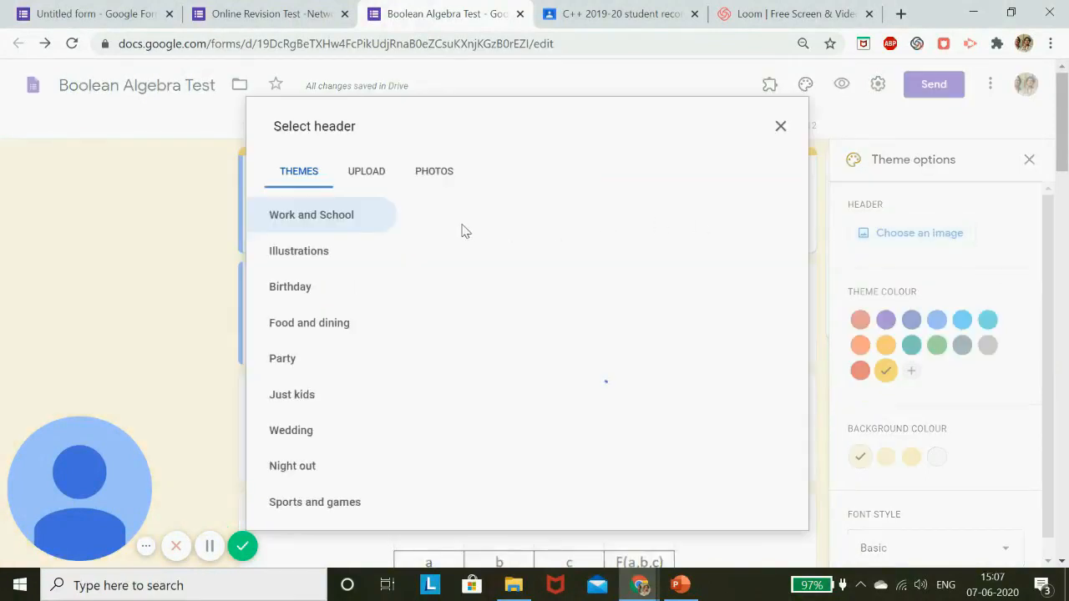
pyautogui.click(534, 298)
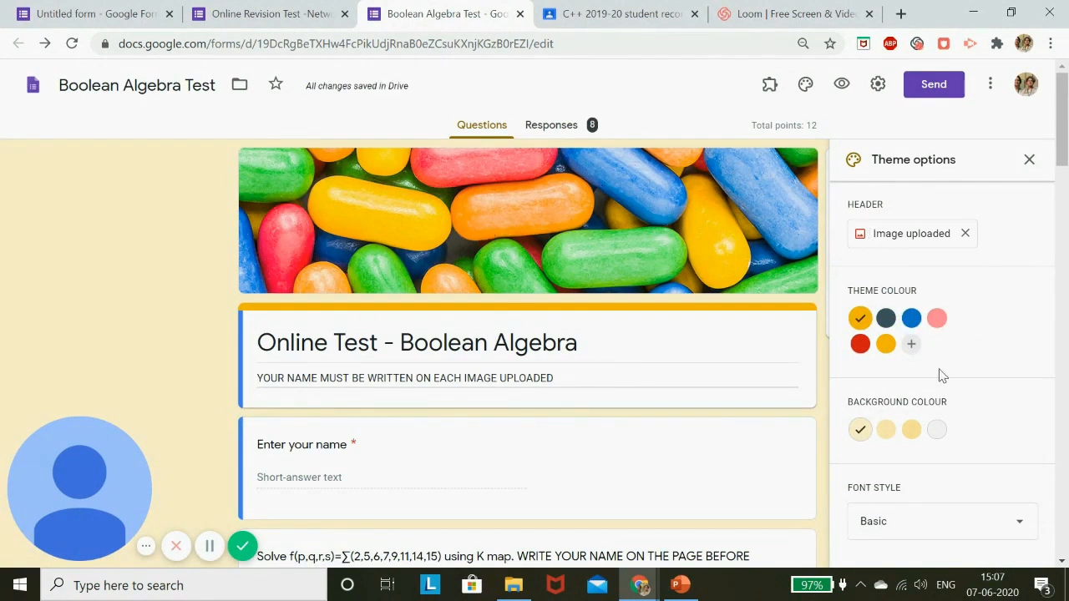
# Try red and dark slate as the form's theme colour and settle on blue
pyautogui.click(860, 343)
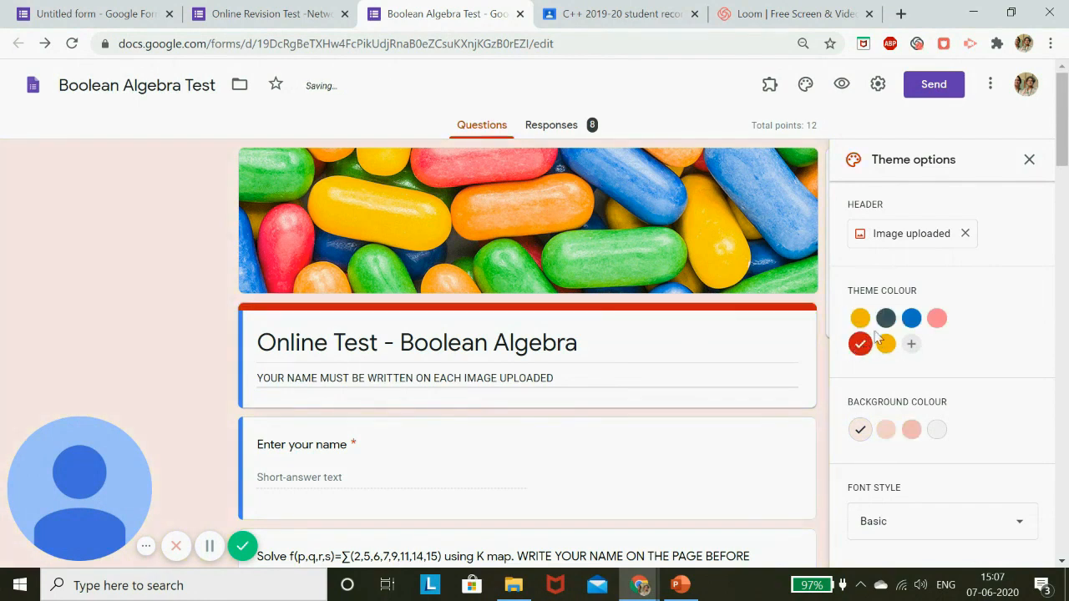
pyautogui.click(886, 318)
pyautogui.click(910, 323)
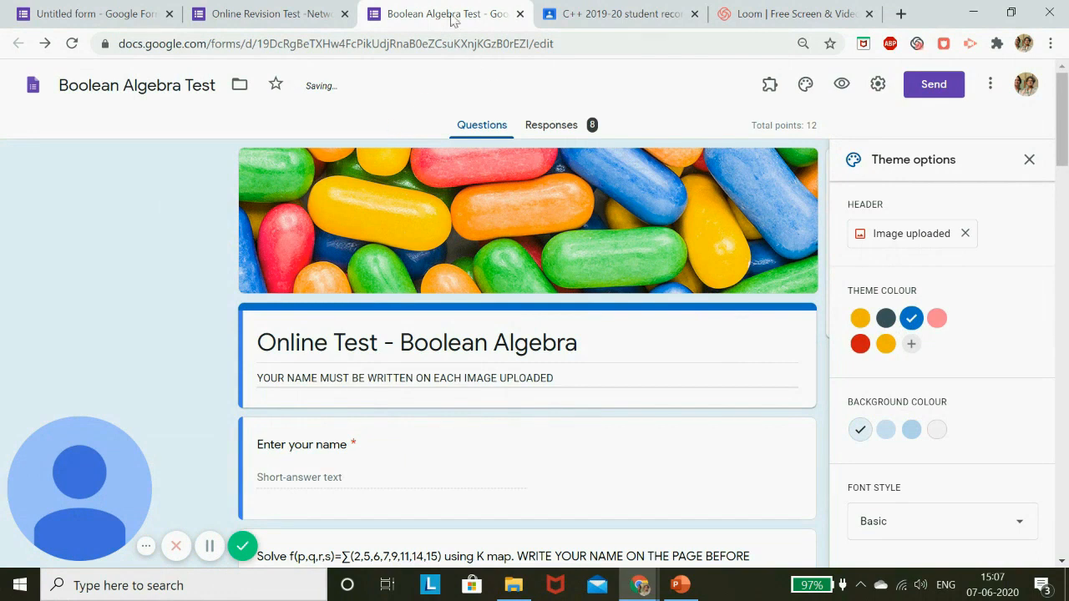
# Switch to PowerPoint to view the Tip No 7 slide, and return to the Boolean Algebra Test form's opening questions in Chrome
pyautogui.click(681, 585)
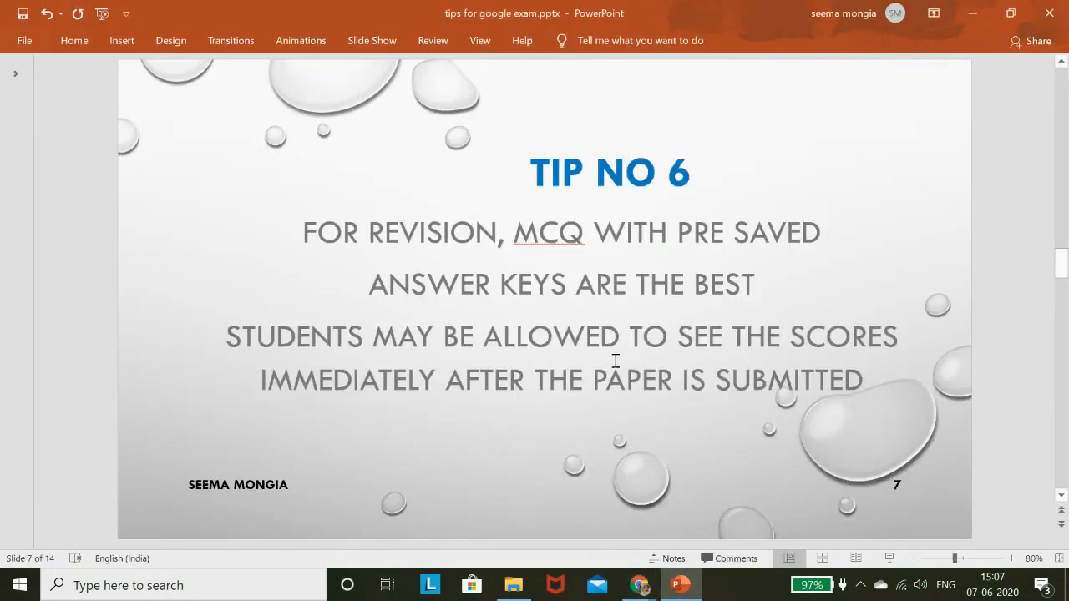
pyautogui.scroll(-1, 616, 444)
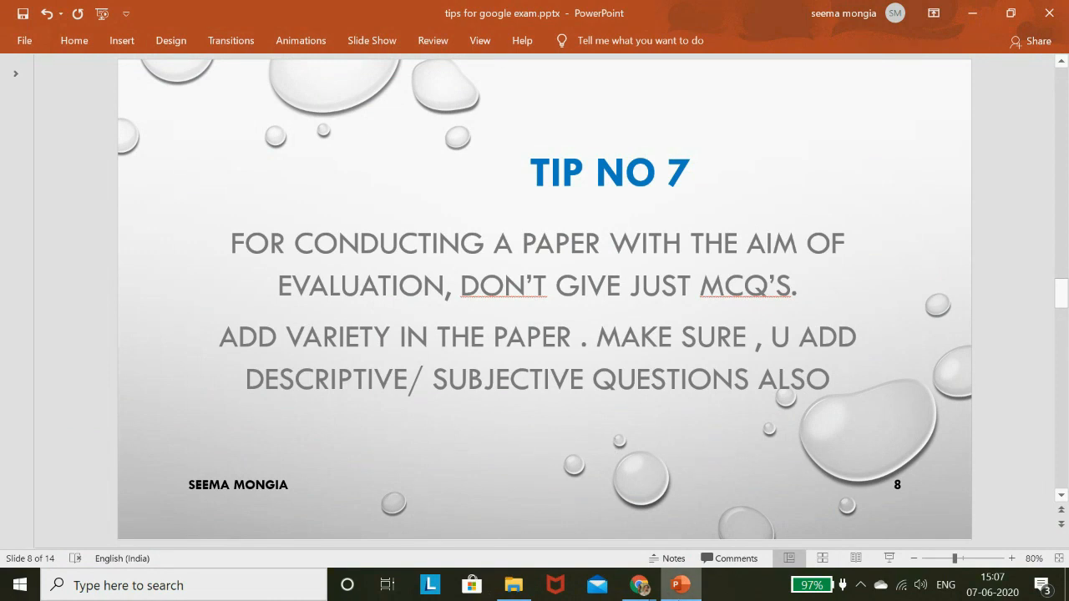
pyautogui.moveTo(639, 585)
pyautogui.click(548, 514)
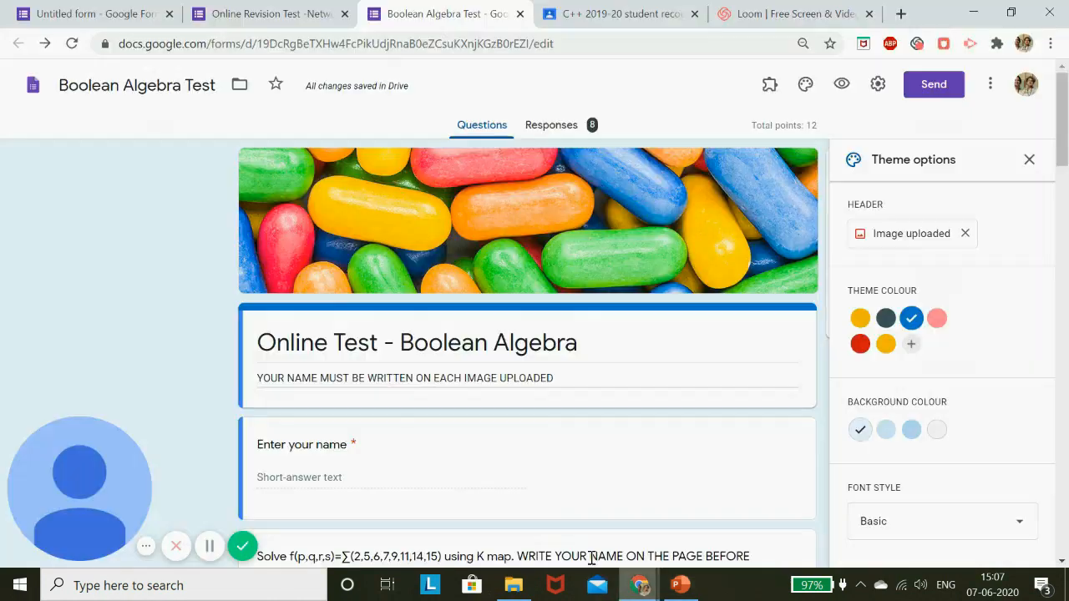
pyautogui.scroll(-4, 478, 233)
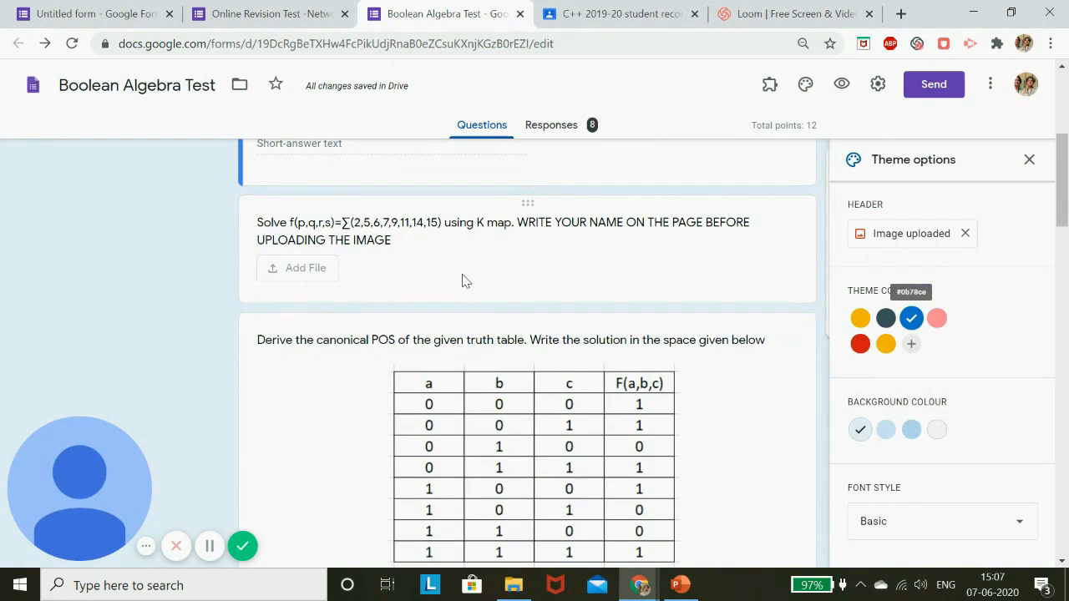
pyautogui.scroll(2, 463, 279)
pyautogui.scroll(1, 427, 331)
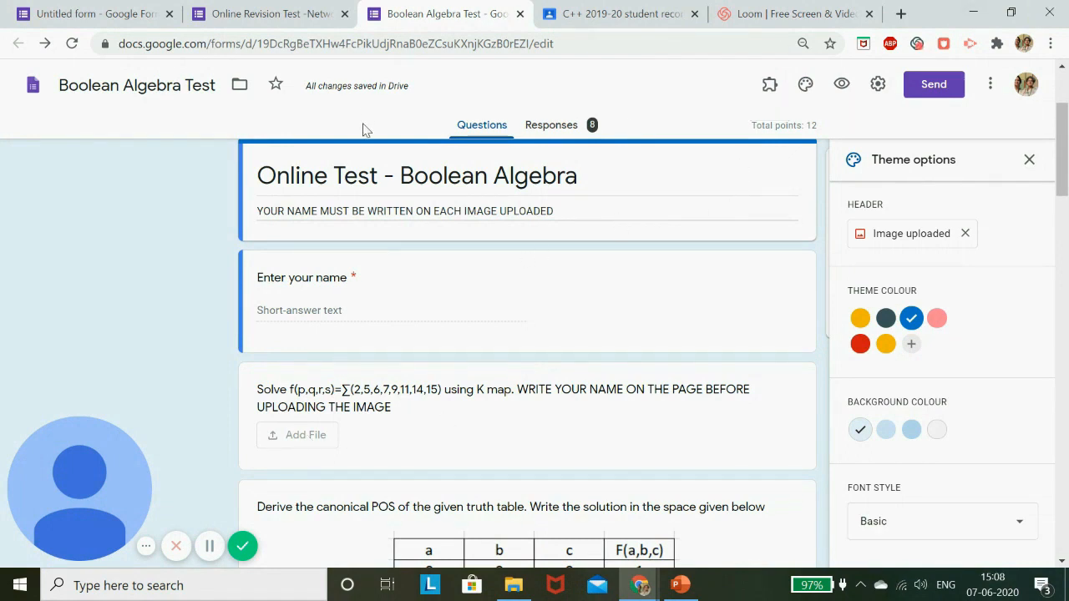
# Go through the form's response summary and open the first image uploaded for the K map question
pyautogui.click(565, 125)
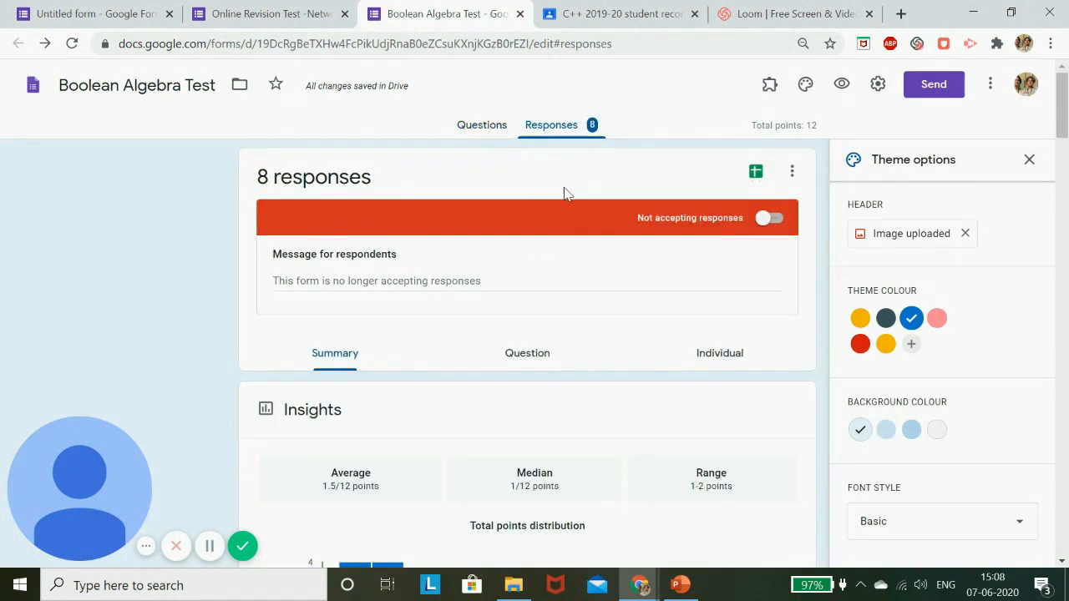
pyautogui.scroll(-3, 566, 192)
pyautogui.scroll(-6, 558, 202)
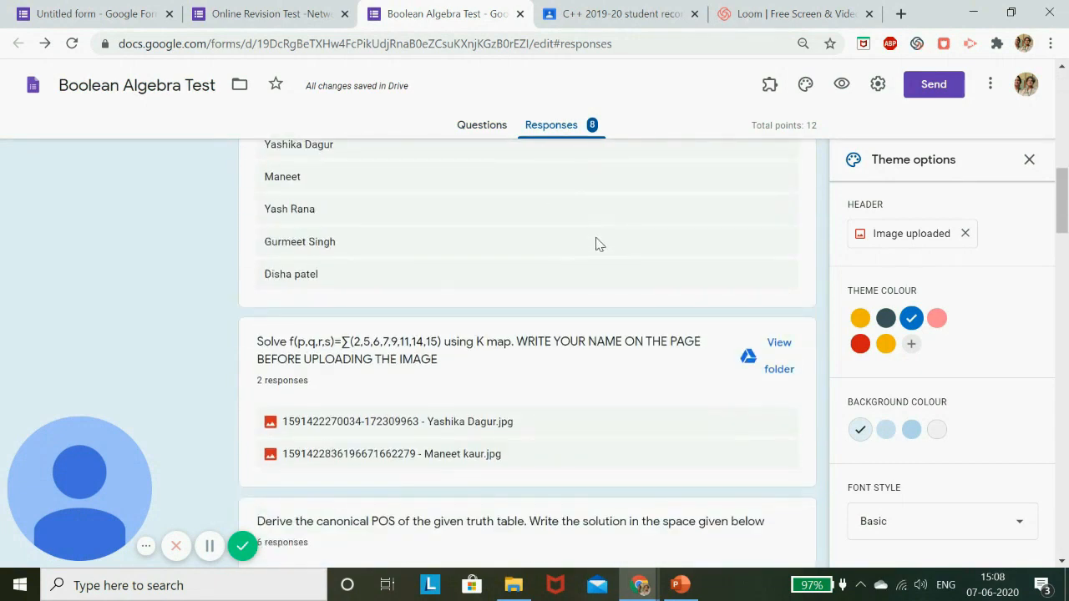
pyautogui.scroll(-4, 599, 232)
pyautogui.scroll(3, 588, 248)
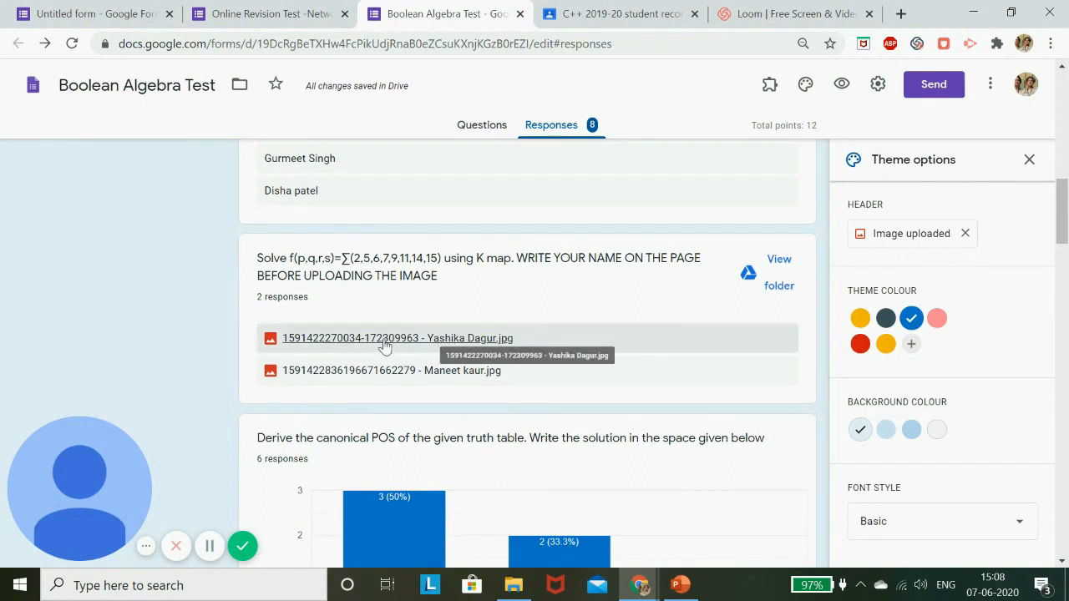
pyautogui.click(357, 341)
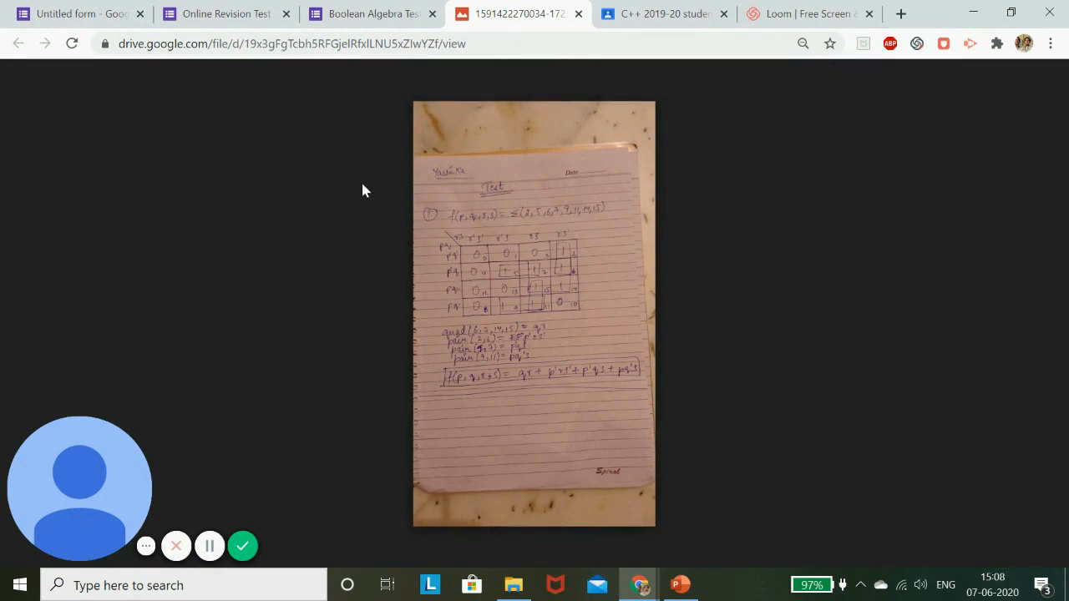
# Try adding the comment "question not noted correctly" to the handwritten function line at the top of the answer sheet
pyautogui.press('Print')
pyautogui.moveTo(449, 202); pyautogui.dragTo(590, 231)
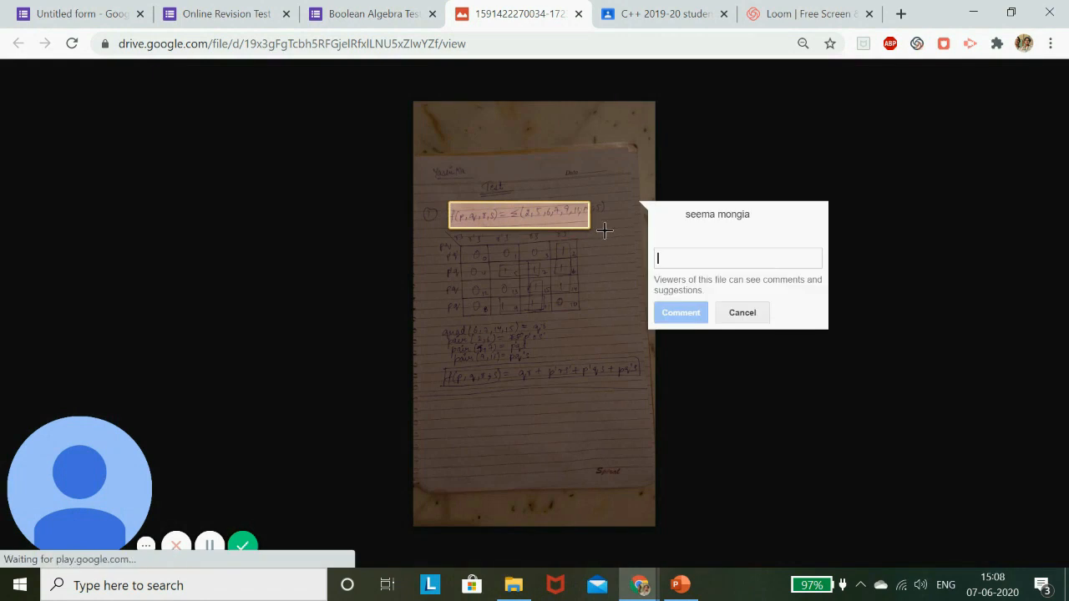
pyautogui.click(643, 226)
pyautogui.moveTo(447, 204); pyautogui.dragTo(646, 226)
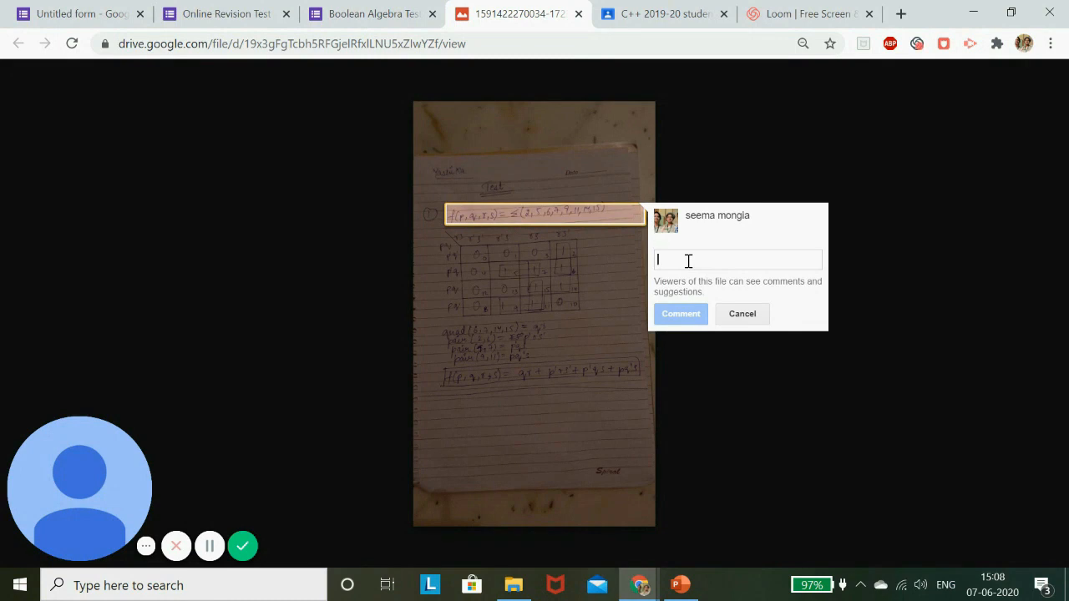
pyautogui.write('question not noted correctly')
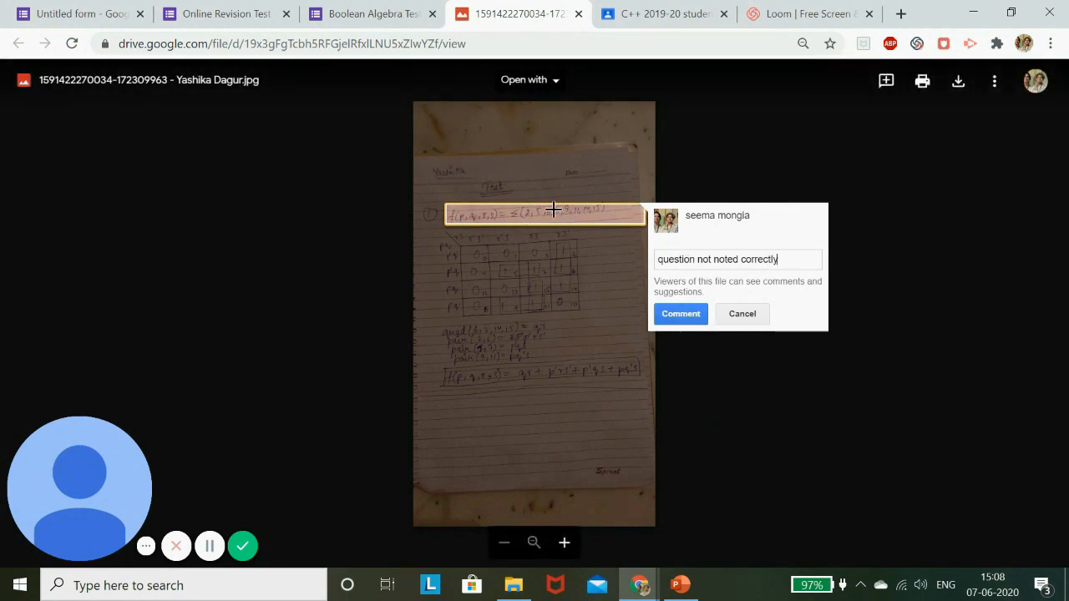
pyautogui.click(748, 321)
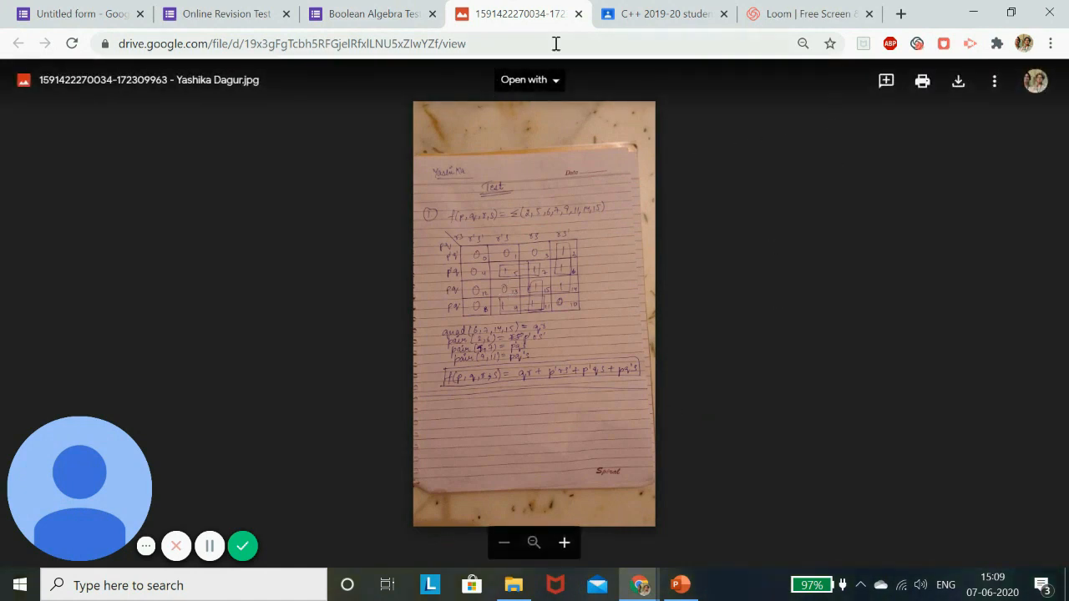
# Close the uploaded answer image and look over the response summary around the K map question
pyautogui.click(579, 13)
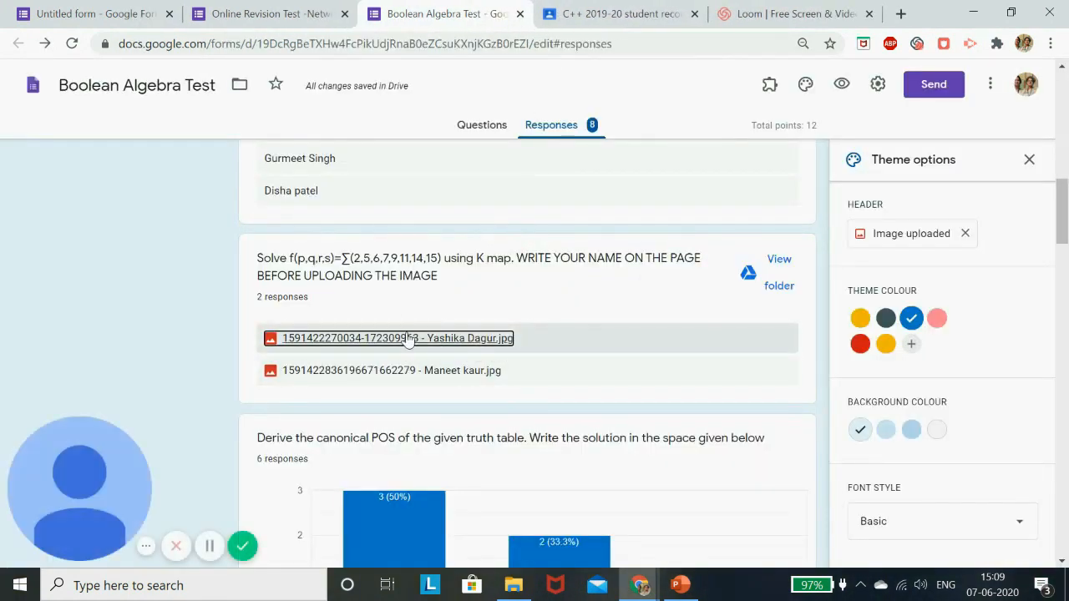
pyautogui.scroll(1, 411, 338)
pyautogui.scroll(3, 410, 339)
pyautogui.scroll(-4, 410, 339)
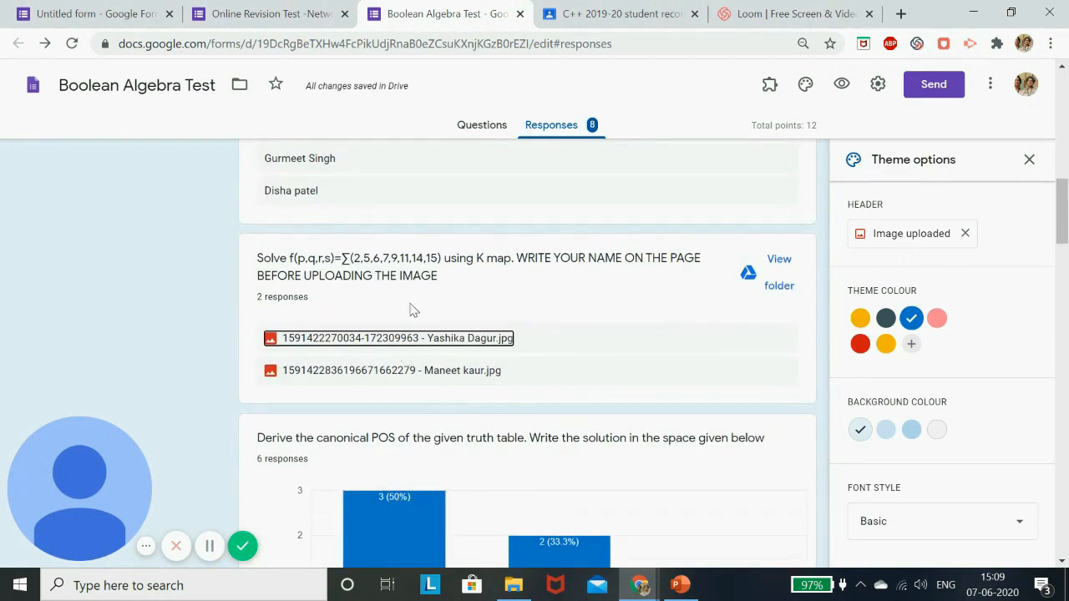
pyautogui.scroll(-3, 418, 313)
# Return to the form's questions and select the canonical POS truth table question
pyautogui.click(483, 125)
pyautogui.scroll(-8, 518, 248)
pyautogui.scroll(2, 511, 263)
pyautogui.scroll(2, 511, 266)
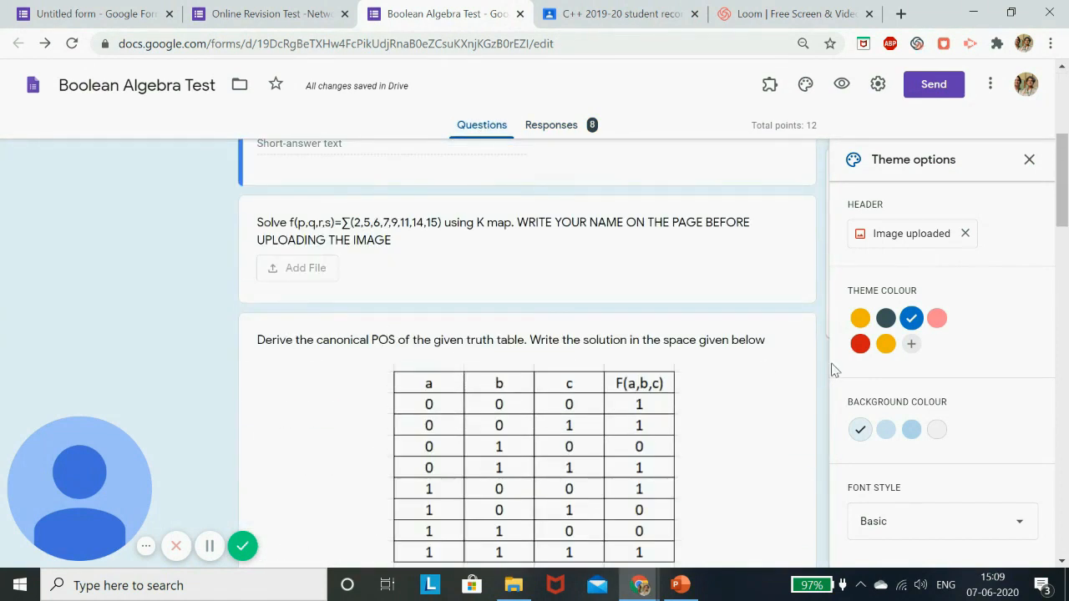
pyautogui.scroll(-2, 630, 402)
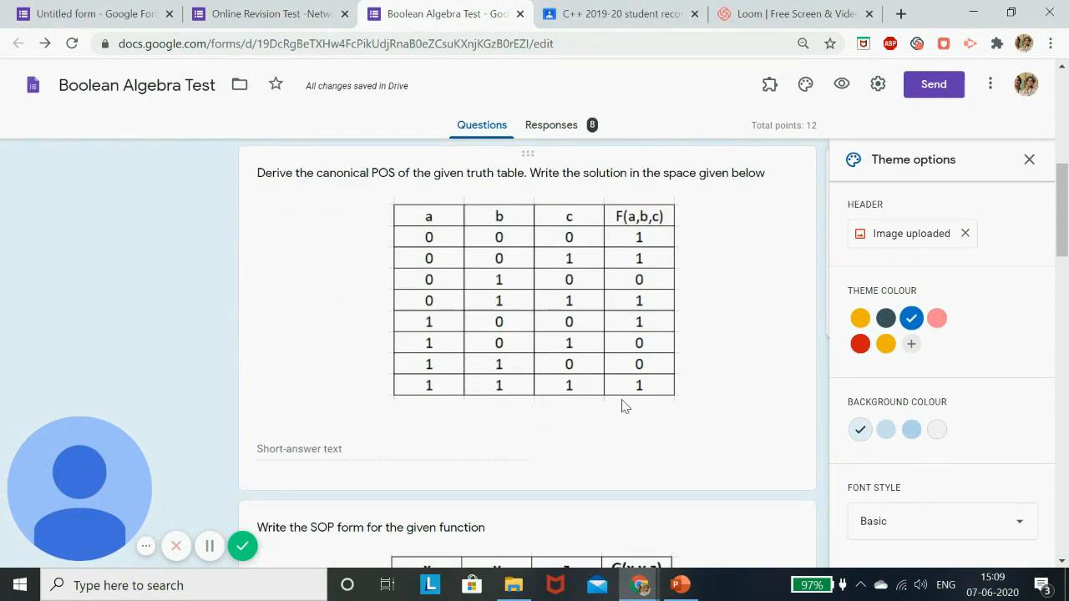
pyautogui.click(723, 210)
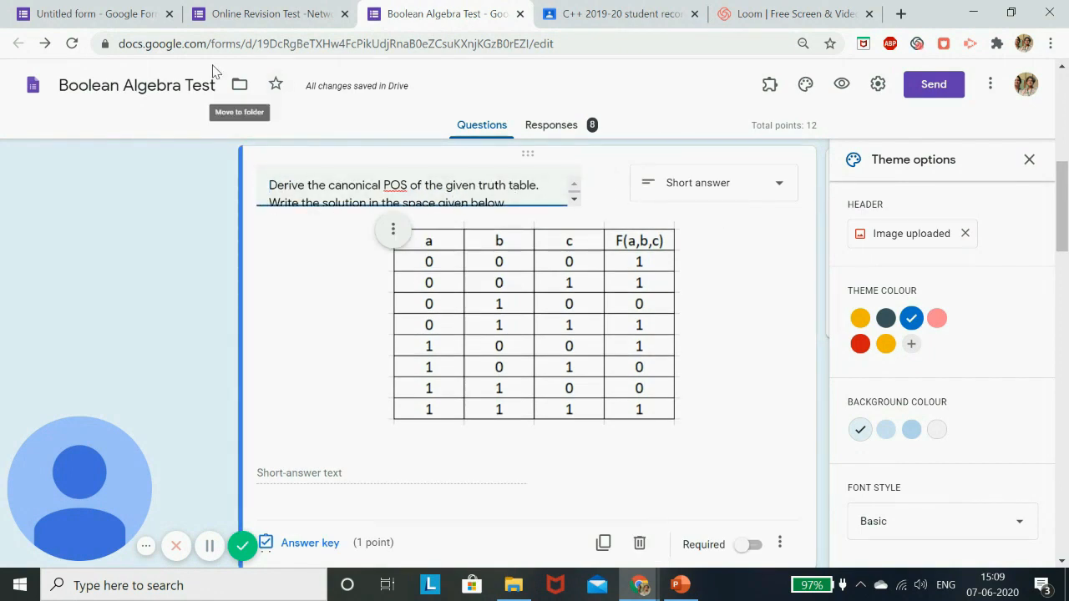
# Switch to the untitled form and set its first question's text to "see the given image"
pyautogui.click(130, 15)
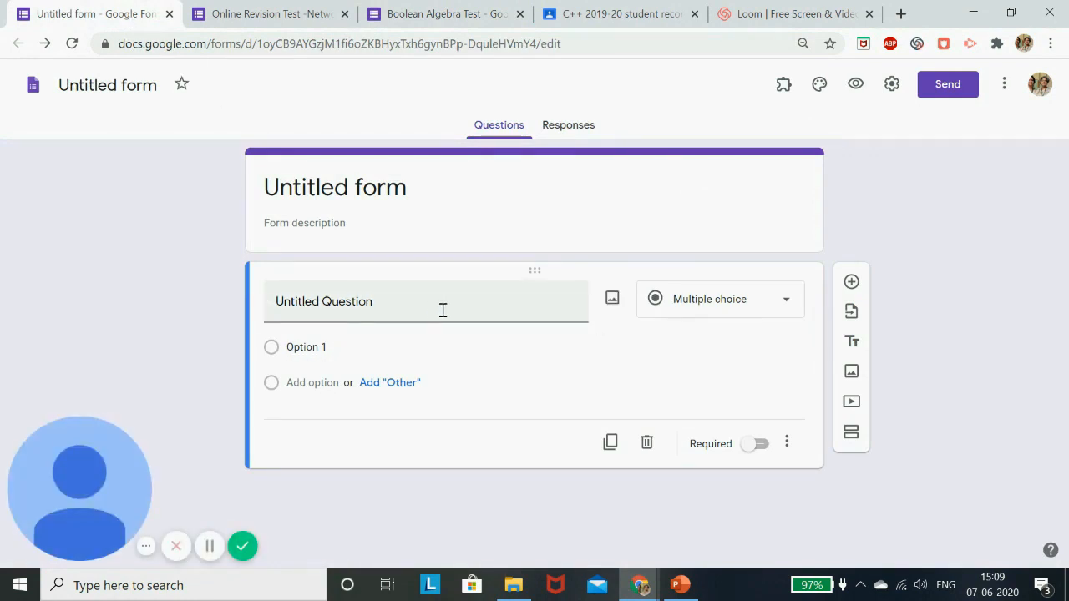
pyautogui.click(406, 308)
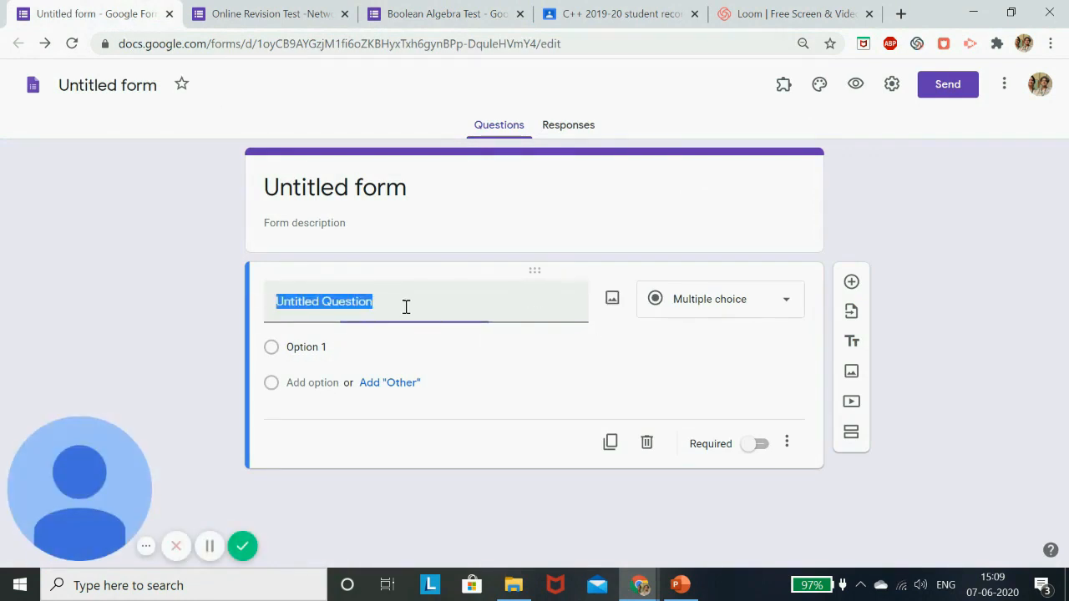
pyautogui.write('ss')
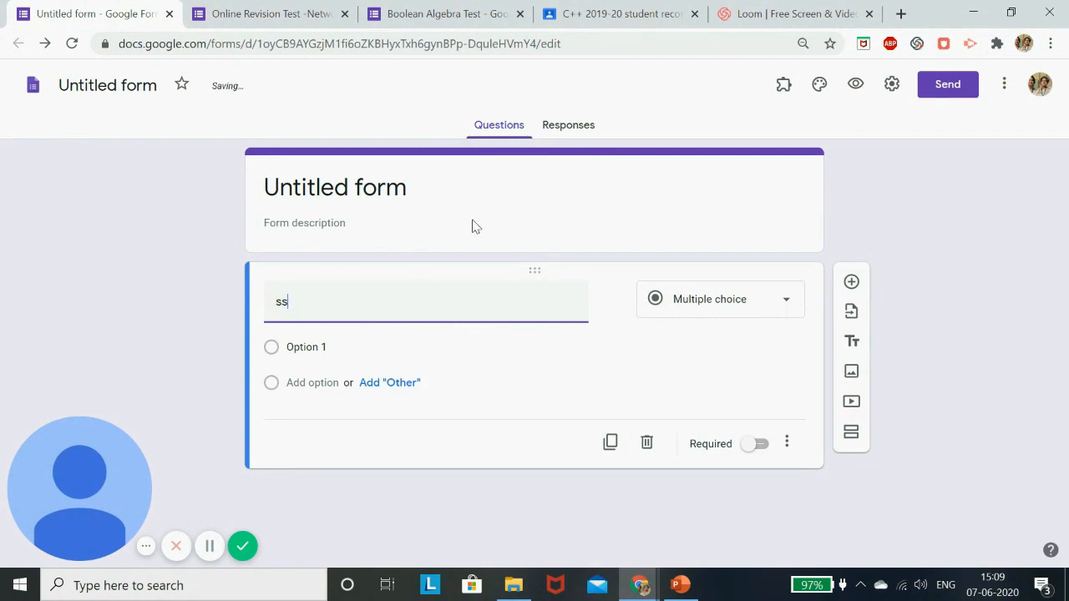
pyautogui.write('e the given image')
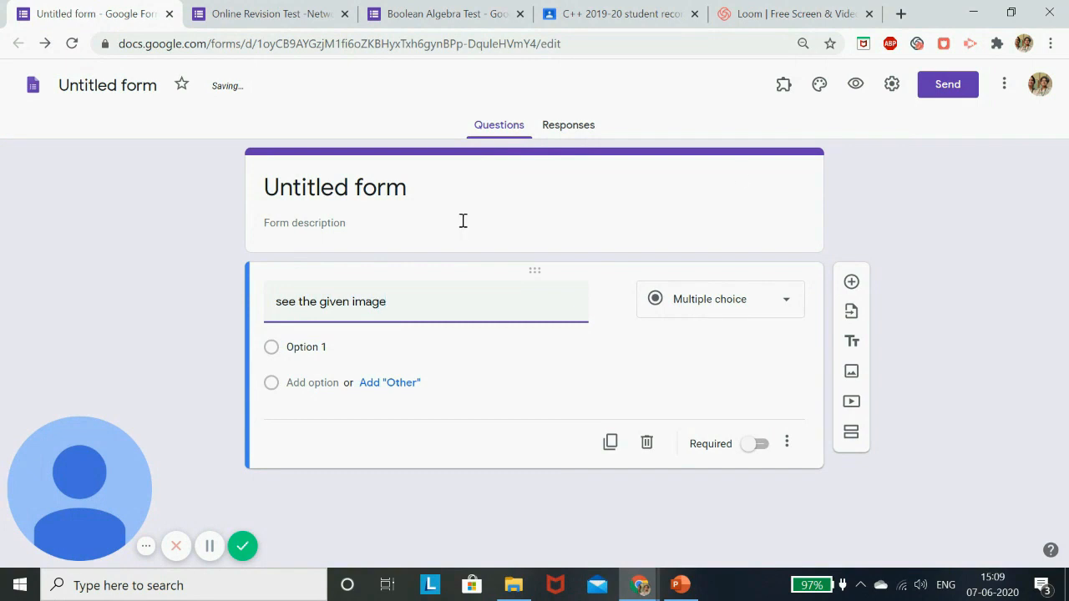
# Try to insert an image from the computer into the untitled form's question
pyautogui.click(611, 303)
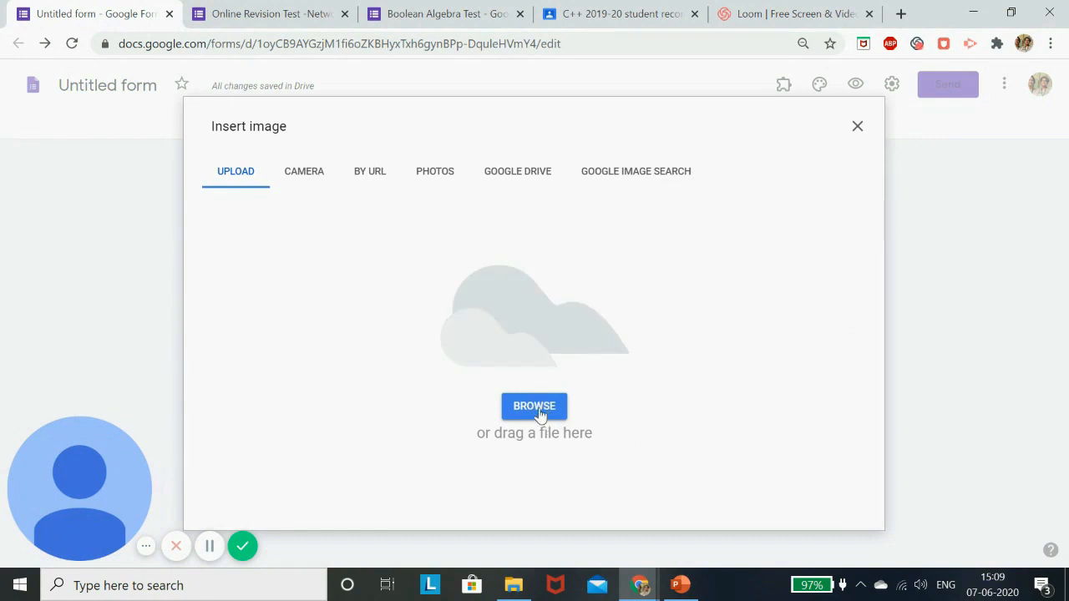
pyautogui.click(539, 411)
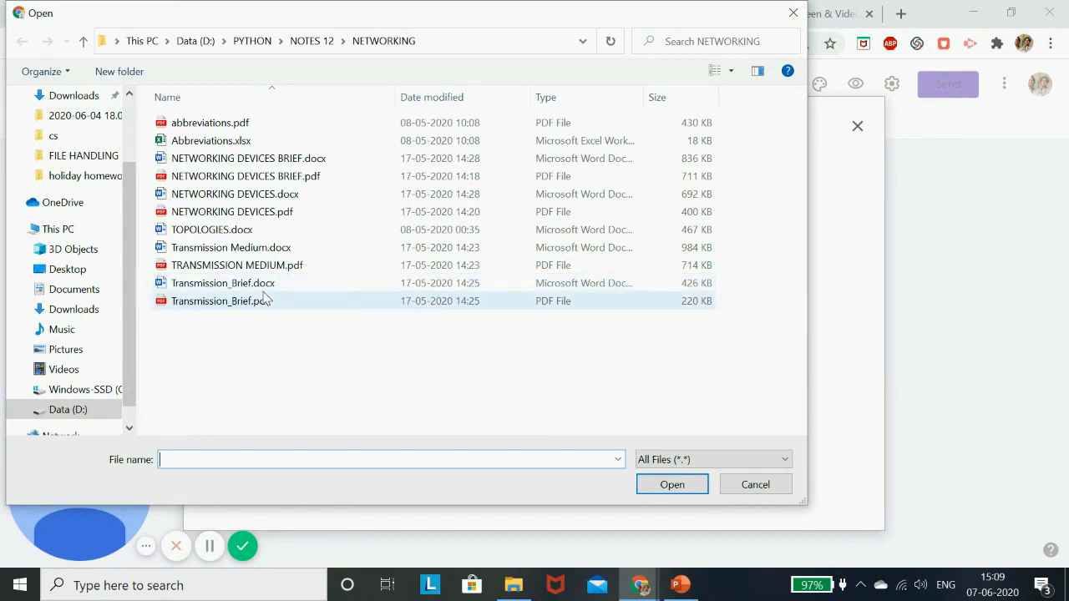
pyautogui.click(754, 486)
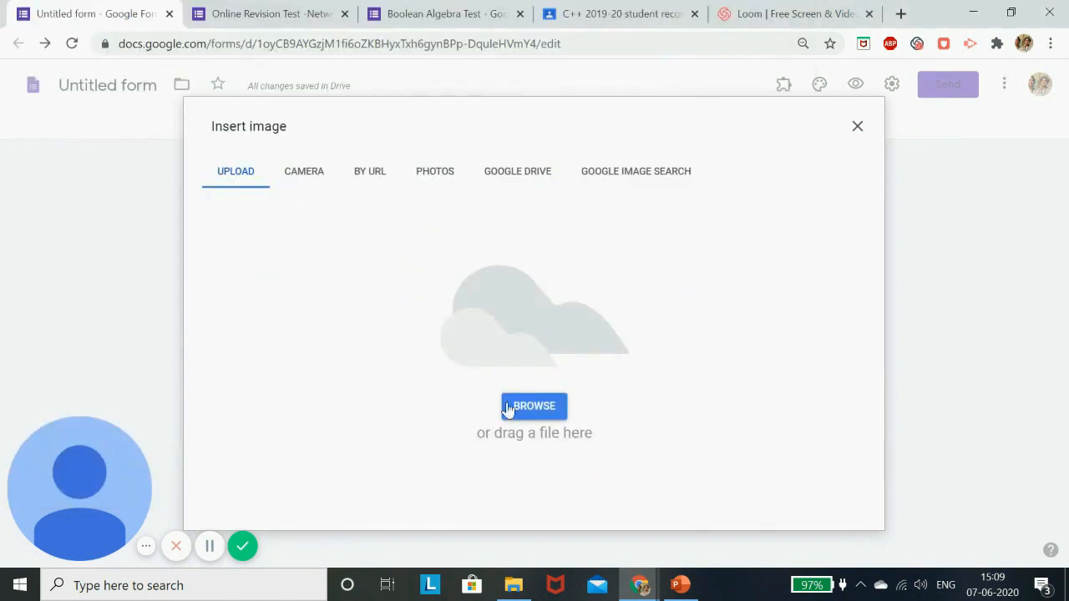
pyautogui.click(858, 128)
# In the Boolean Algebra Test form, left-align the canonical POS question's truth table image and return it to centre alignment
pyautogui.click(461, 13)
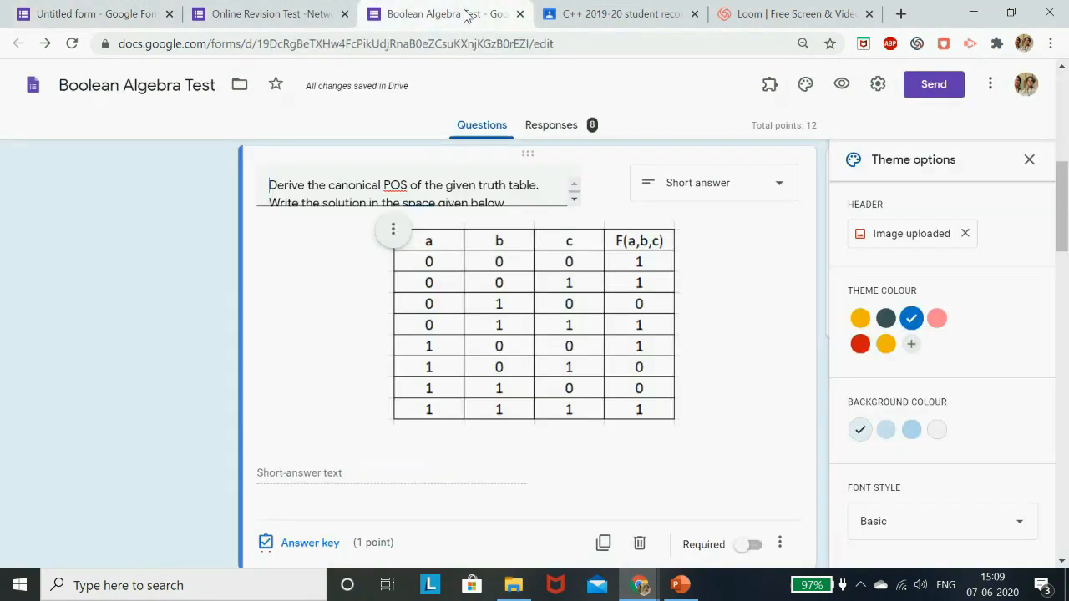
pyautogui.click(391, 231)
pyautogui.click(292, 278)
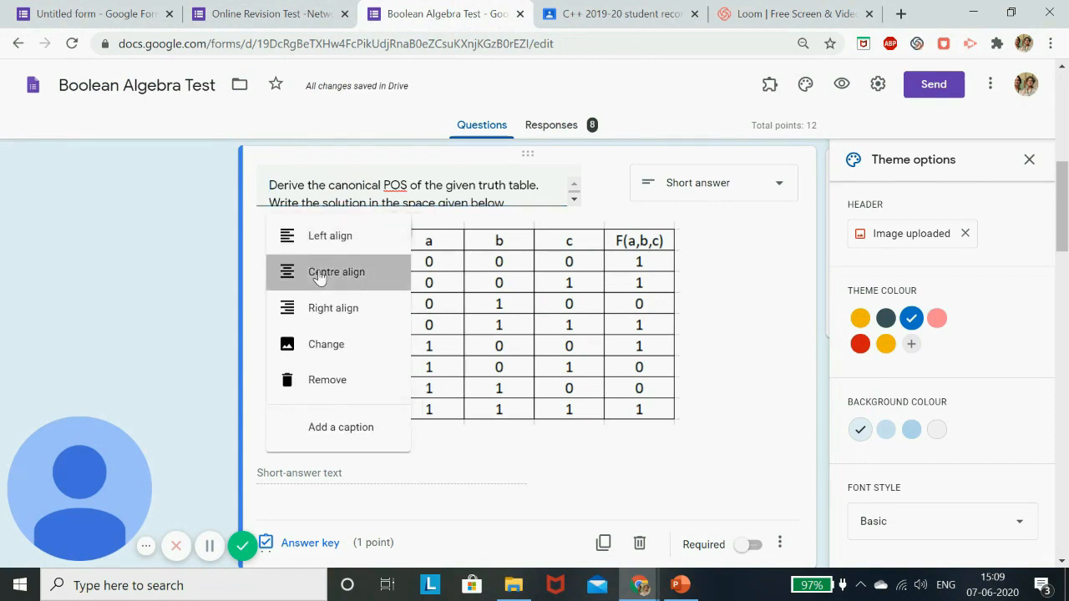
pyautogui.click(391, 231)
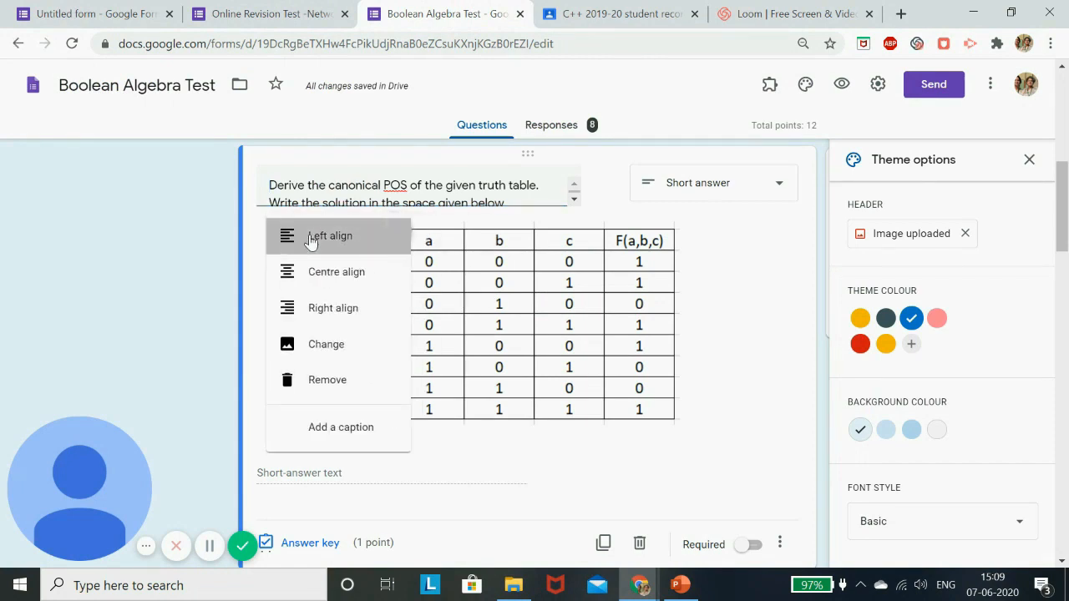
pyautogui.click(310, 240)
pyautogui.click(278, 237)
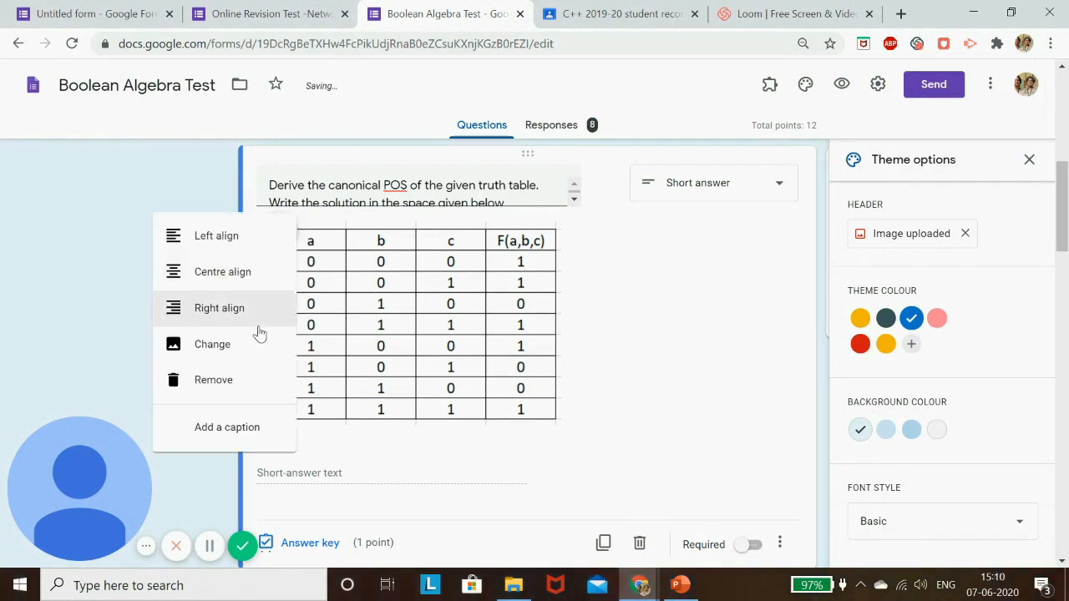
pyautogui.click(236, 281)
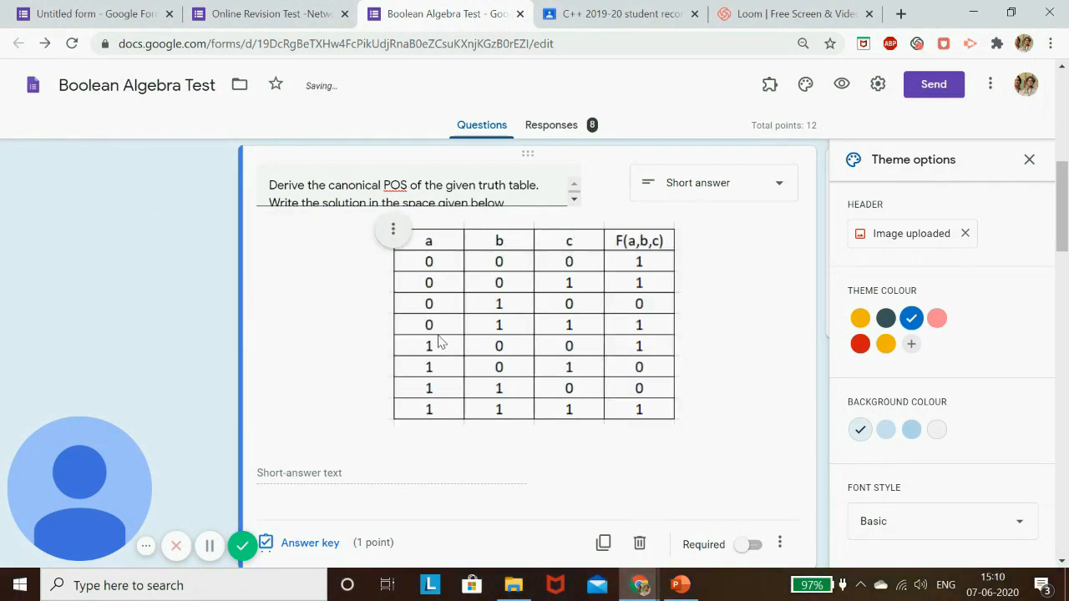
# Add a caption line beneath the truth table image and leave it empty
pyautogui.click(390, 231)
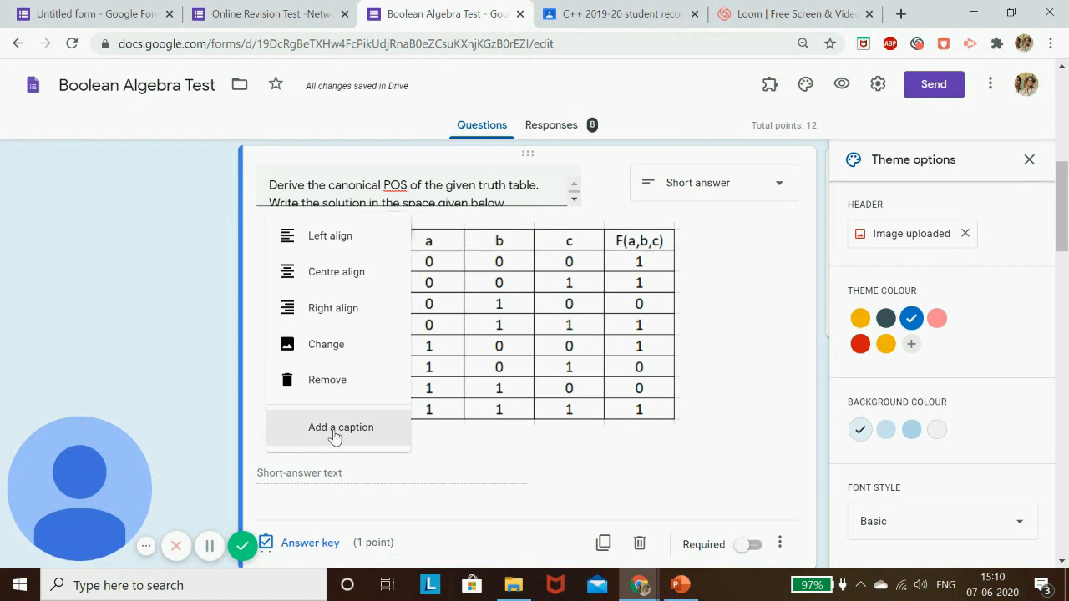
pyautogui.click(335, 434)
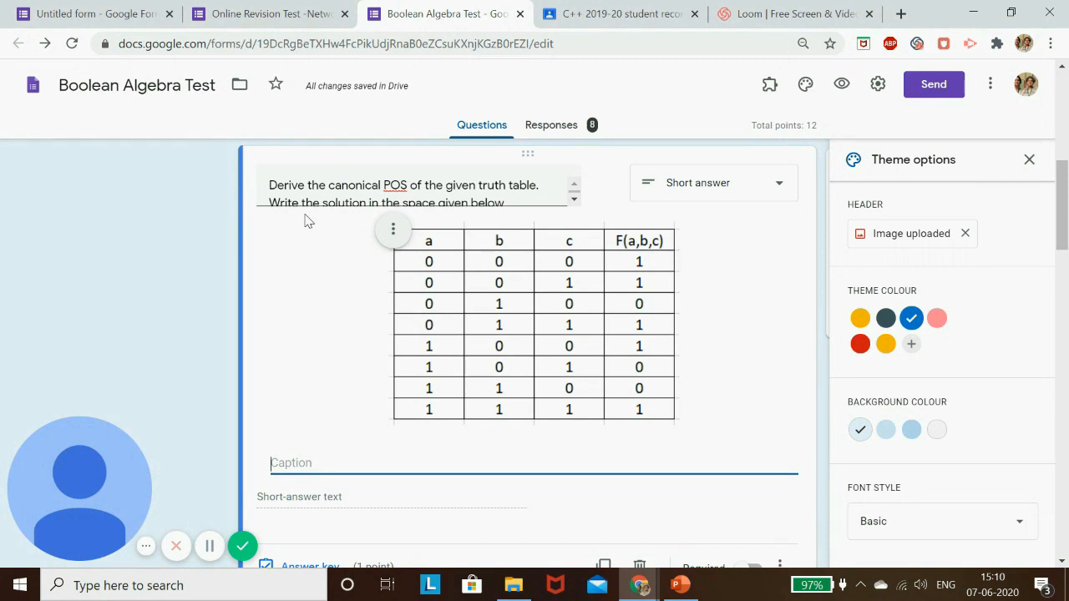
pyautogui.click(172, 242)
# Look through the rest of the Boolean algebra questions, comparing the short-answer, file upload and multiple-choice types, and return to the form's start
pyautogui.scroll(-3, 418, 276)
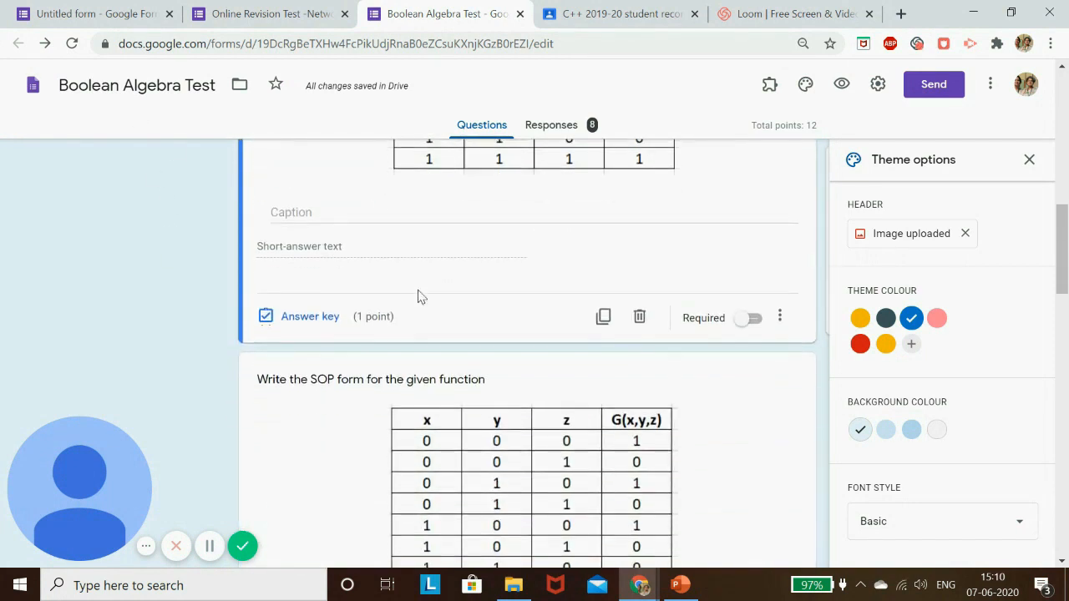
pyautogui.scroll(-5, 420, 301)
pyautogui.scroll(2, 572, 317)
pyautogui.scroll(-3, 570, 316)
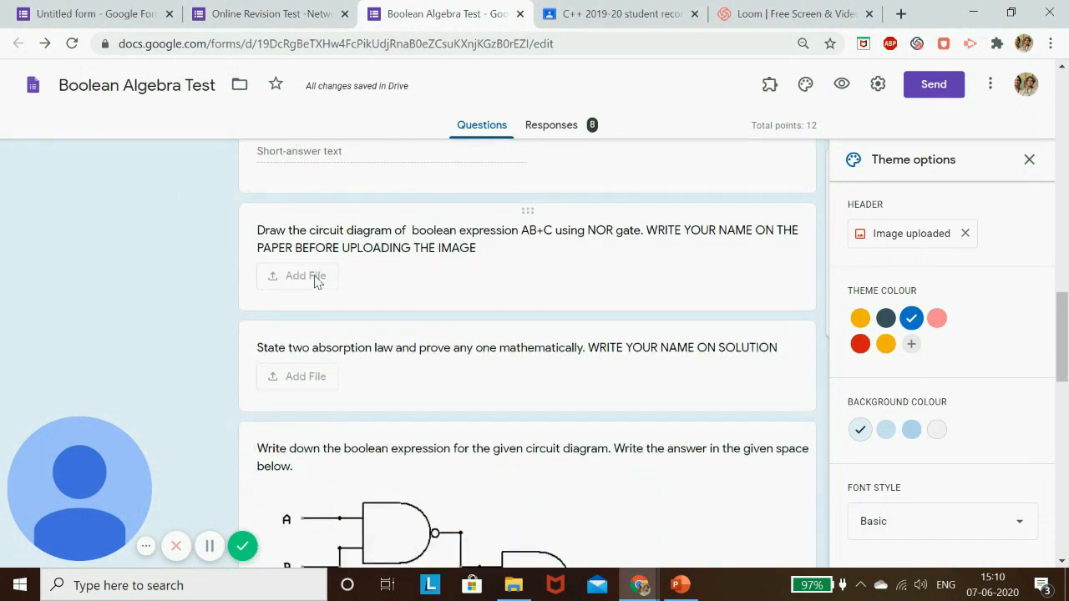
pyautogui.scroll(-2, 330, 368)
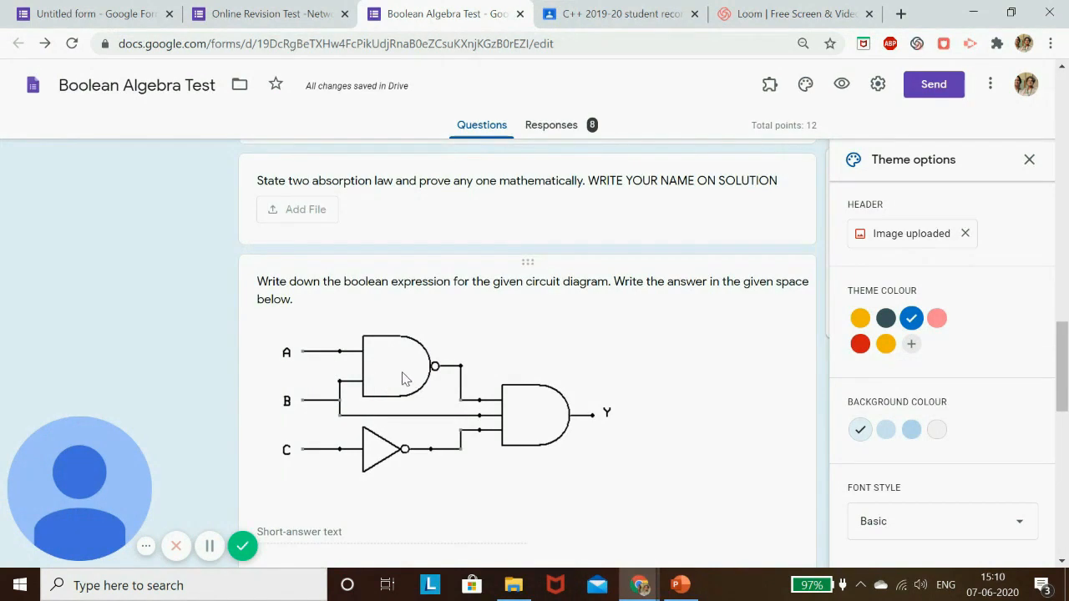
pyautogui.scroll(-1, 414, 372)
pyautogui.scroll(-1, 415, 374)
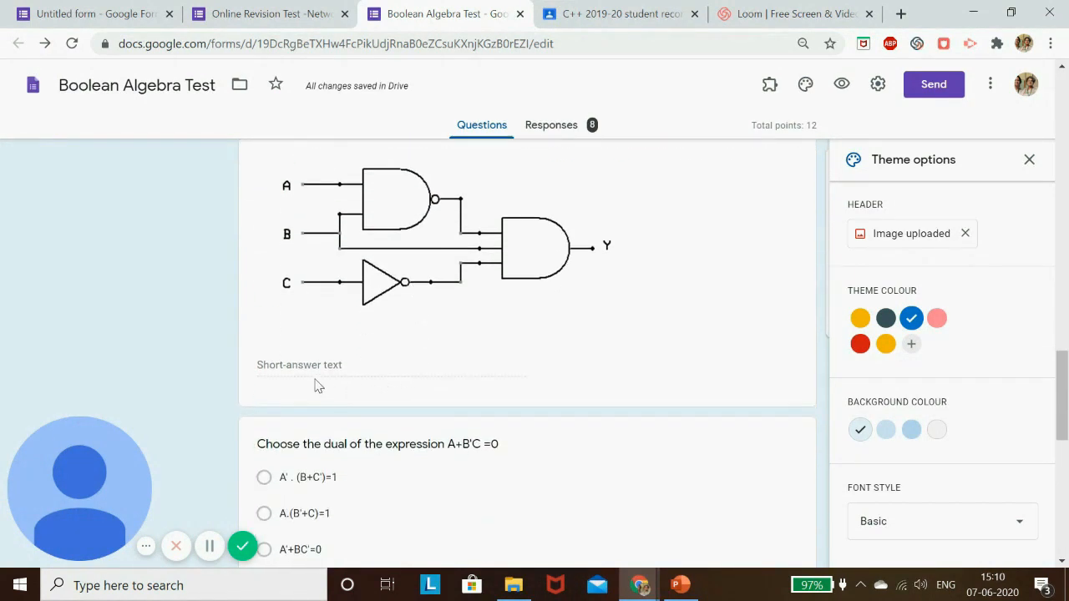
pyautogui.scroll(-2, 367, 452)
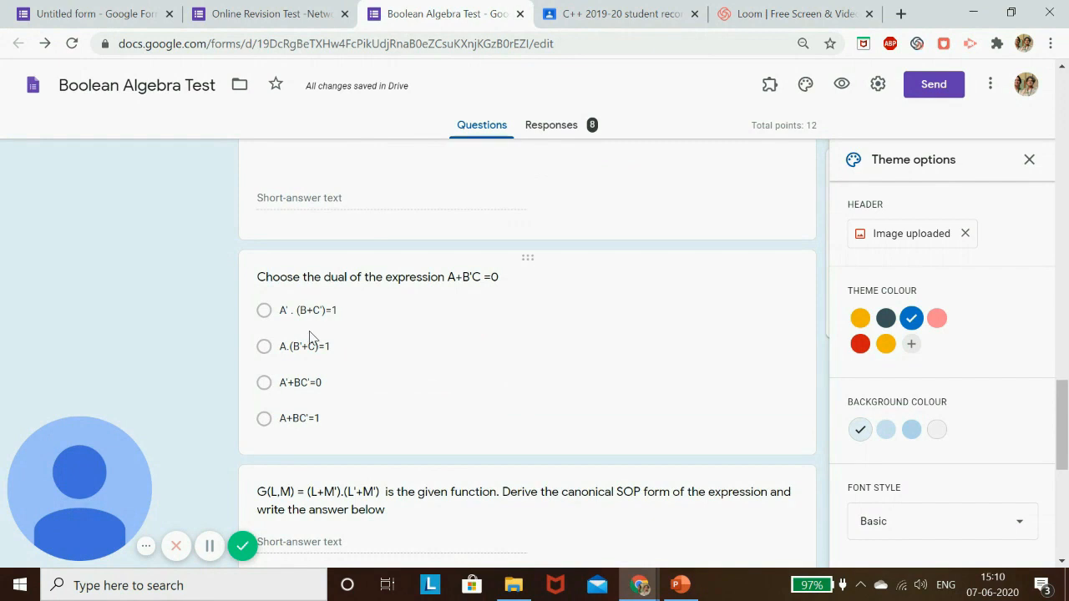
pyautogui.scroll(-6, 309, 336)
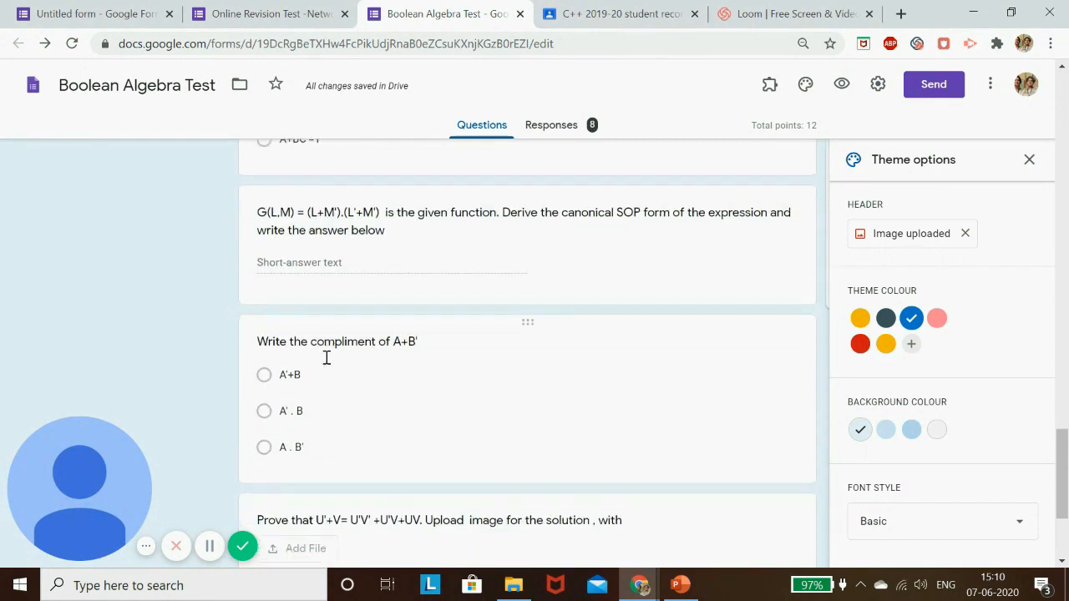
pyautogui.scroll(20, 327, 354)
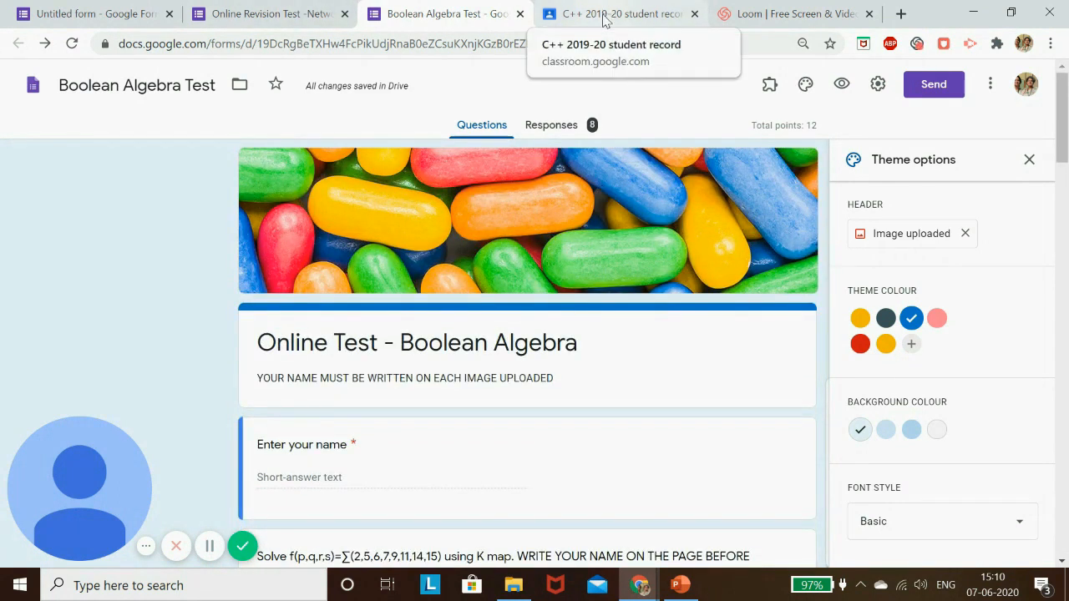
# Switch to the Online Revision Test -Networking form, close its header selection and select the question about cyber crime
pyautogui.click(272, 13)
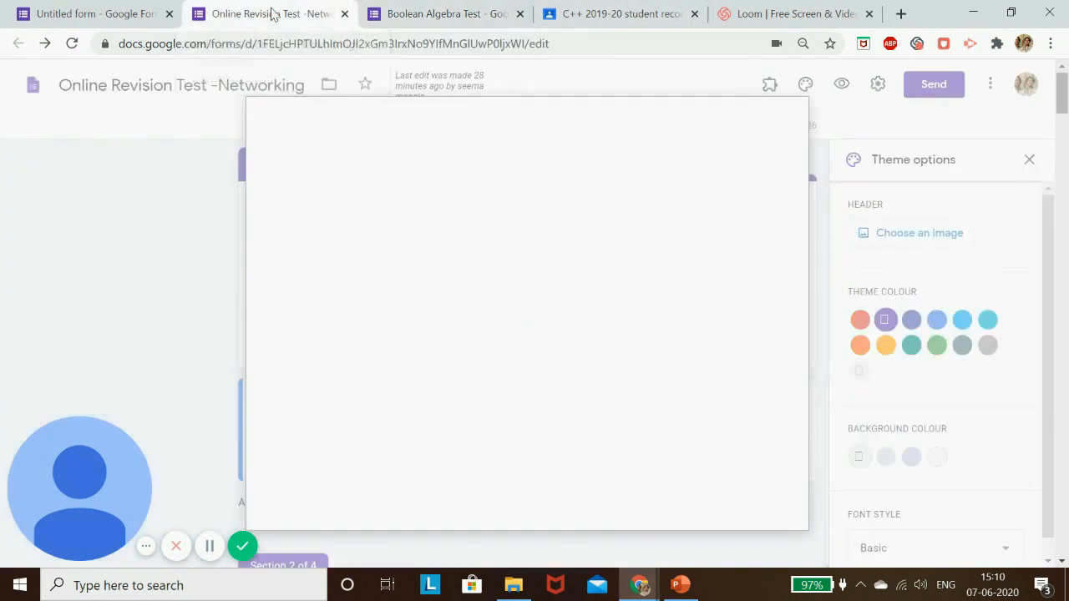
pyautogui.scroll(-5, 579, 295)
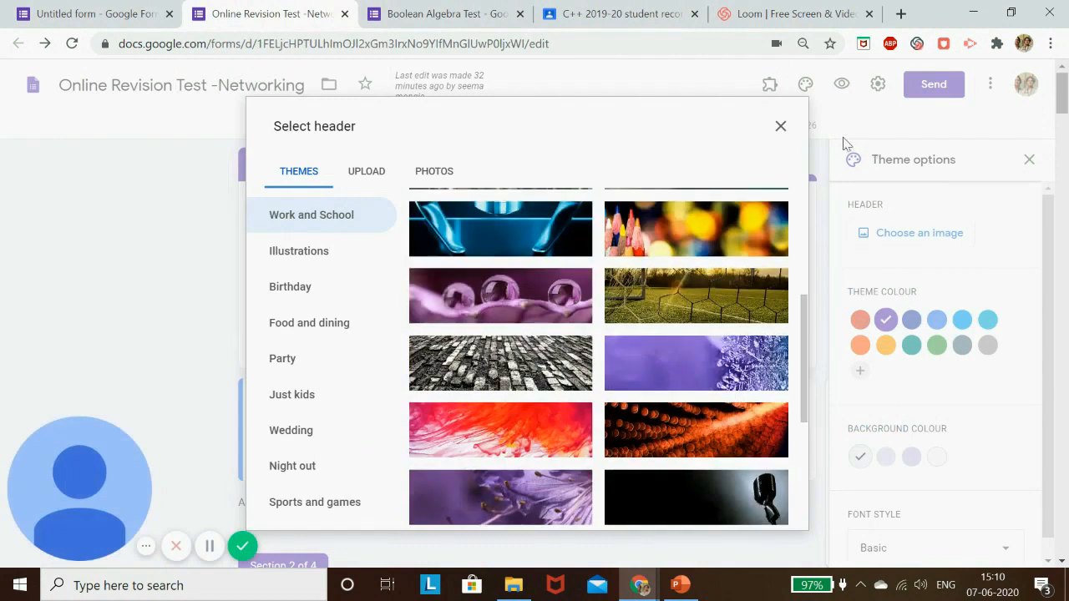
pyautogui.click(781, 127)
pyautogui.scroll(-9, 621, 270)
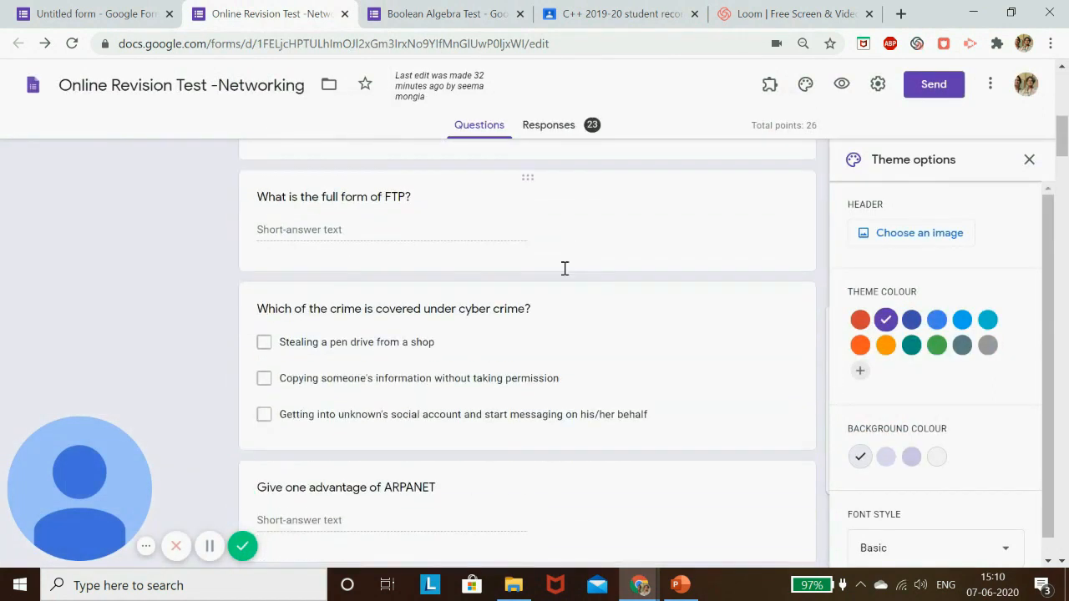
pyautogui.scroll(2, 518, 300)
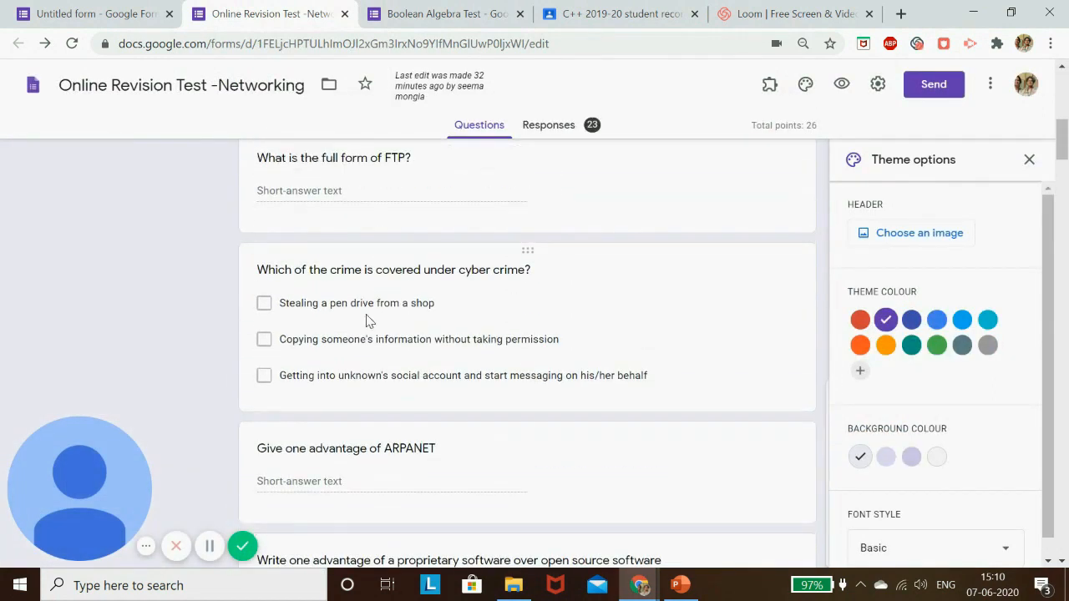
pyautogui.click(772, 265)
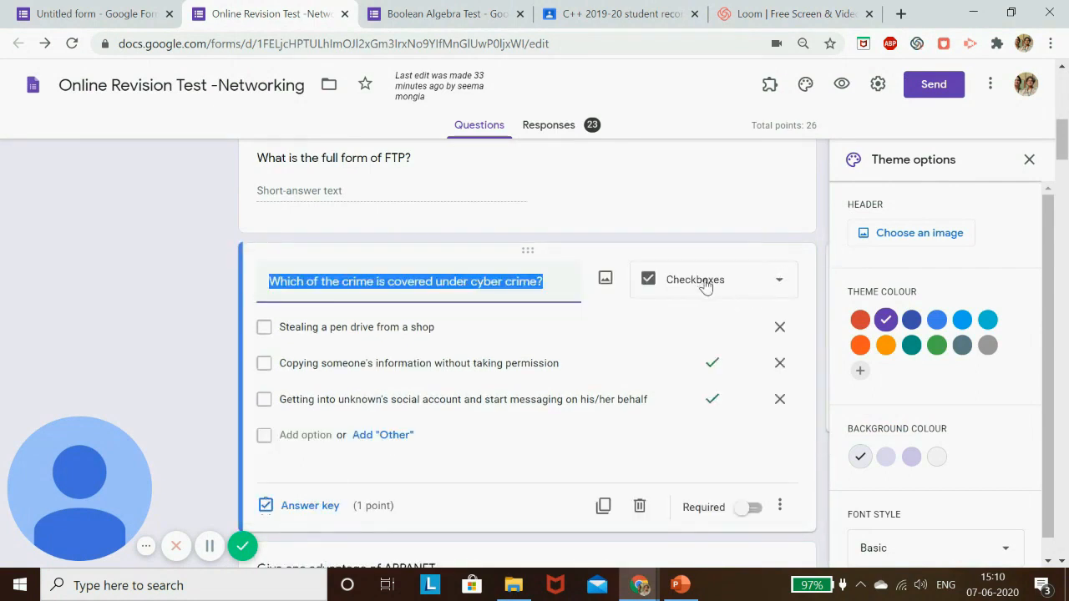
# Review the available question types for the cyber crime question, along with its answer options marked as correct
pyautogui.click(777, 282)
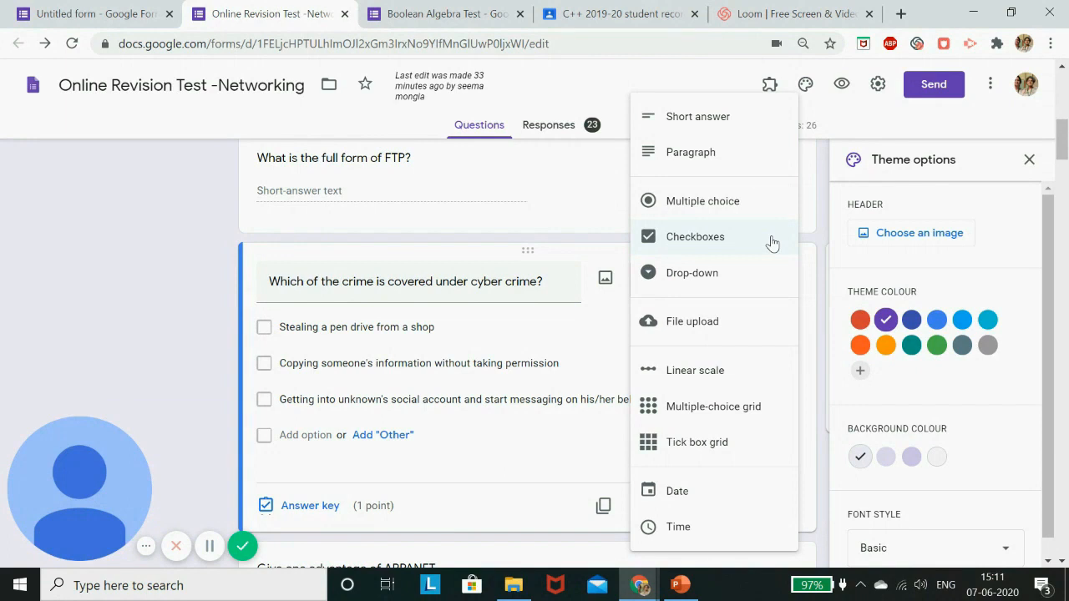
pyautogui.click(549, 457)
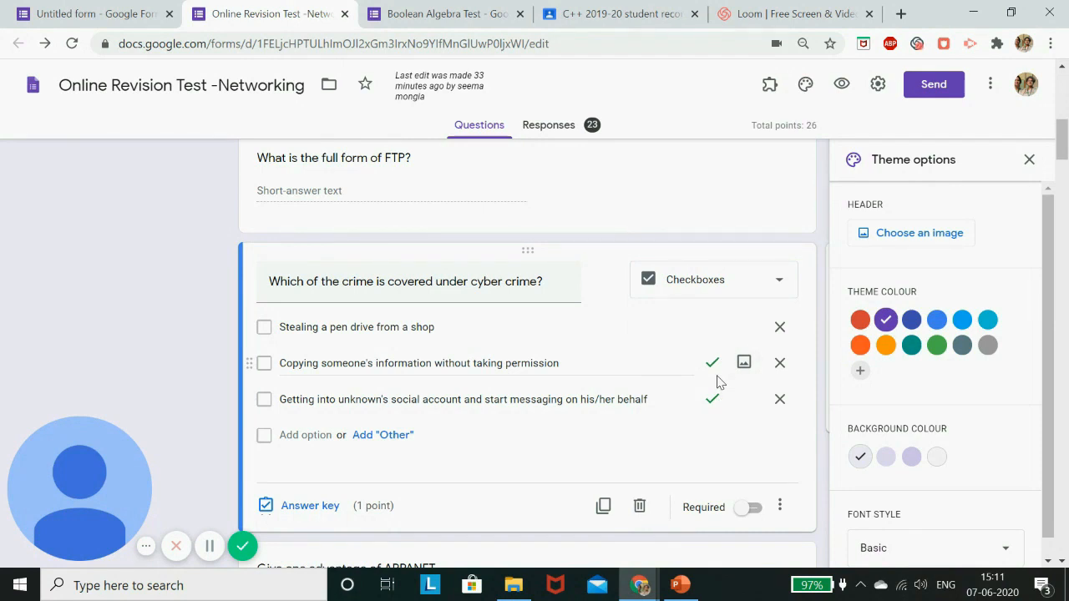
pyautogui.click(780, 282)
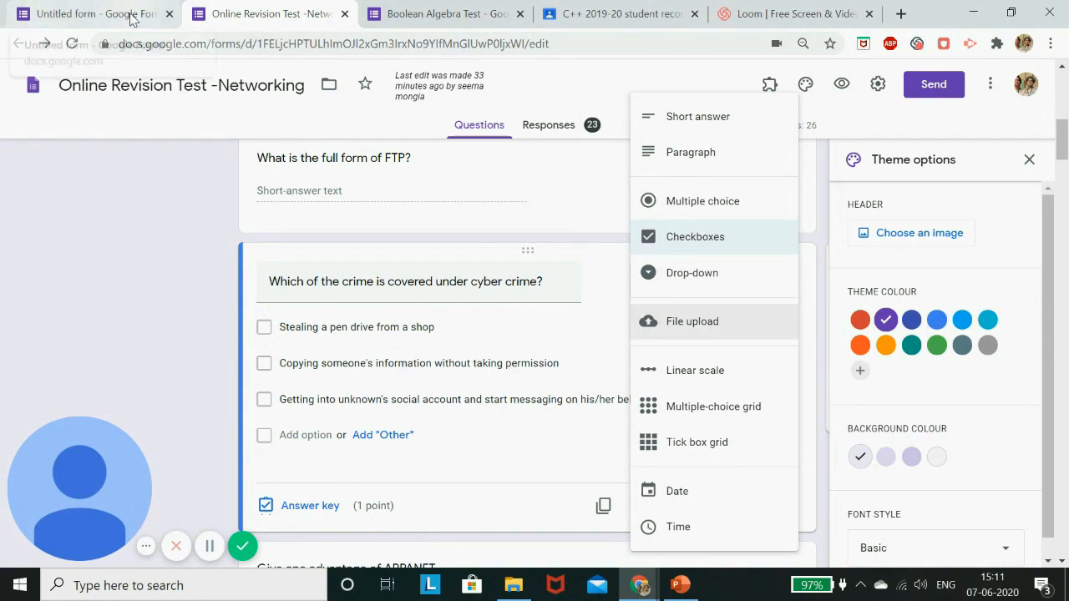
# In the untitled form, replace the question text with "upload the image for the solution to this question"
pyautogui.click(80, 16)
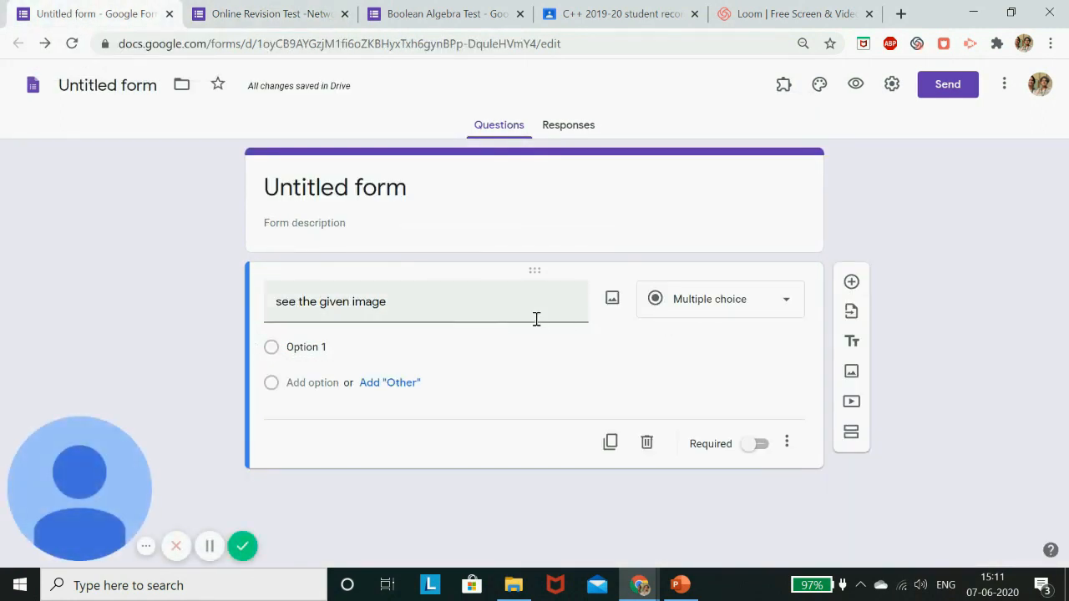
pyautogui.tripleClick(457, 309)
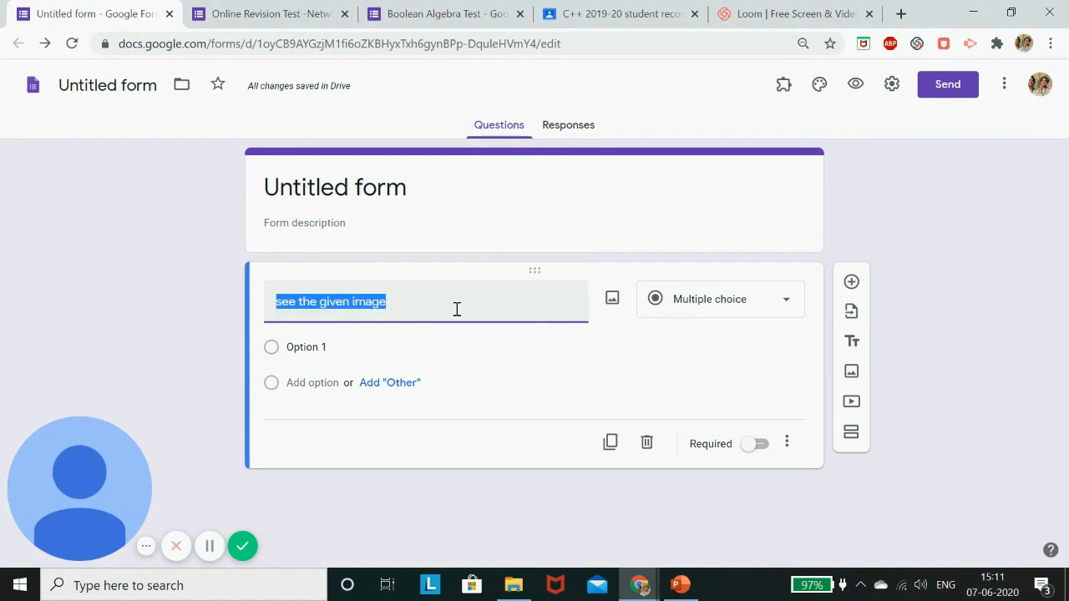
pyautogui.write('upla')
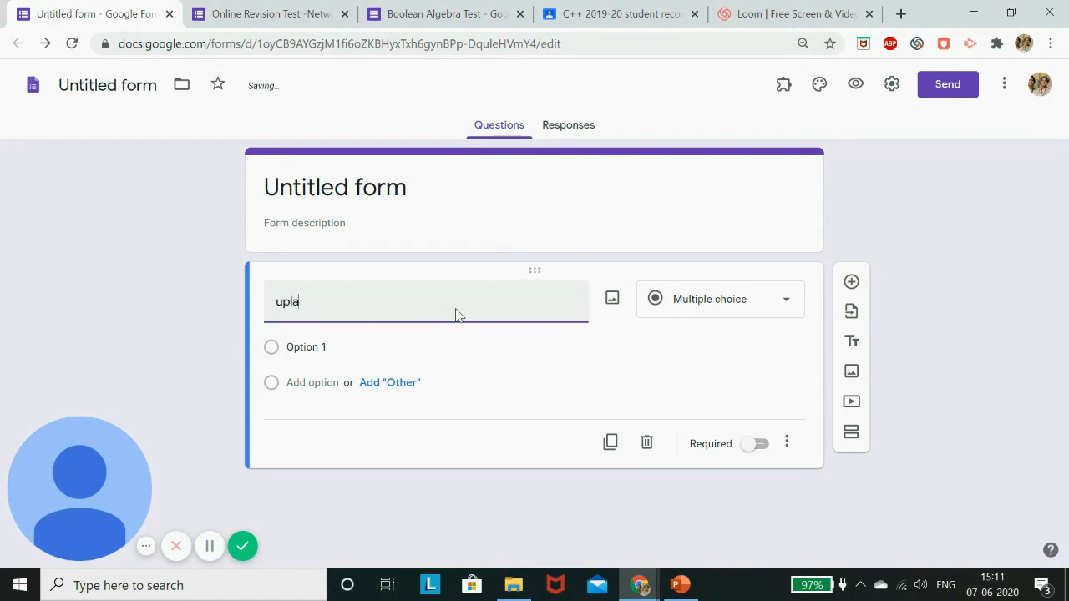
pyautogui.write('dd the image')
pyautogui.write(' fro the')
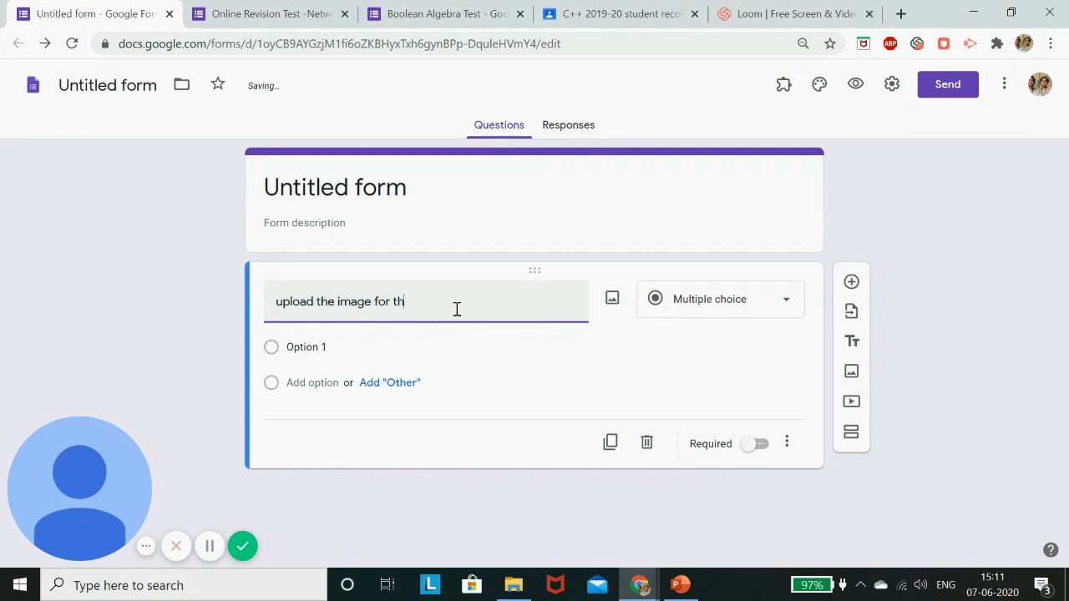
pyautogui.write('ution to this question')
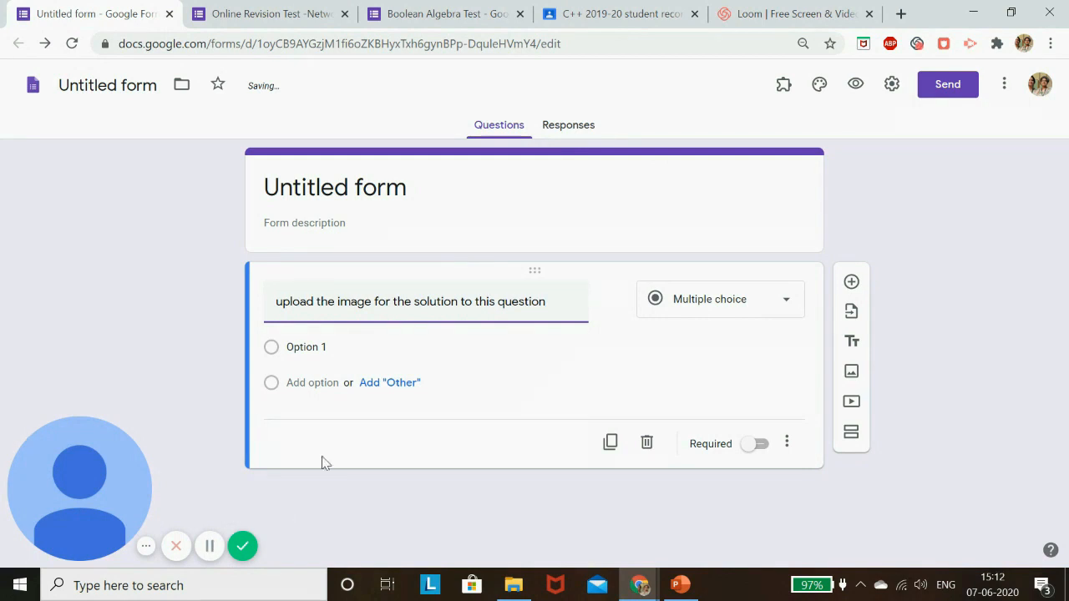
pyautogui.click(504, 379)
# Change the image upload question's type to File upload and accept letting respondents upload files to Drive
pyautogui.click(789, 303)
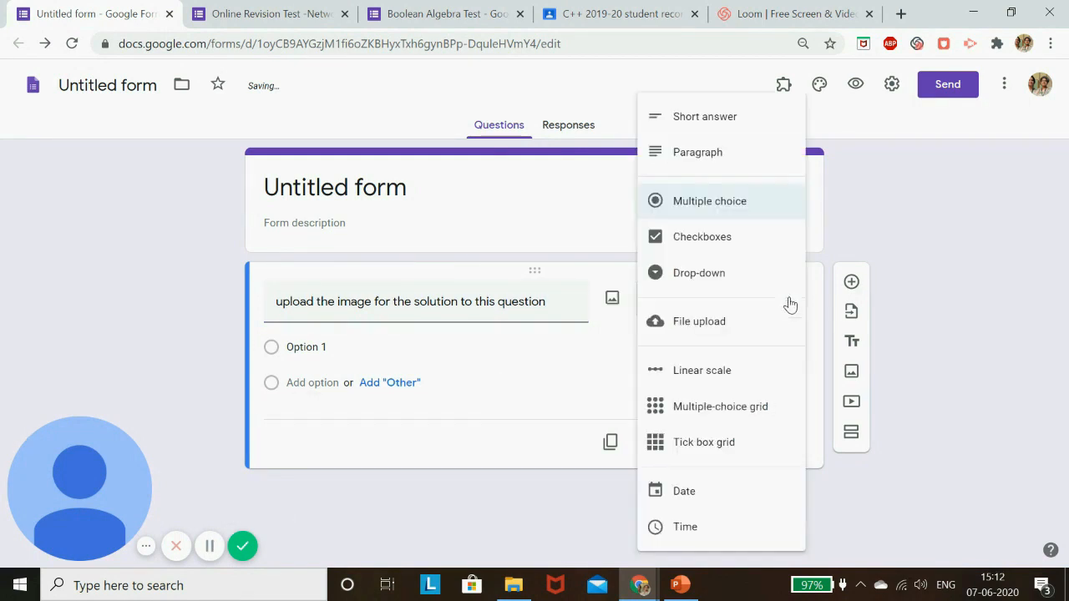
pyautogui.click(740, 319)
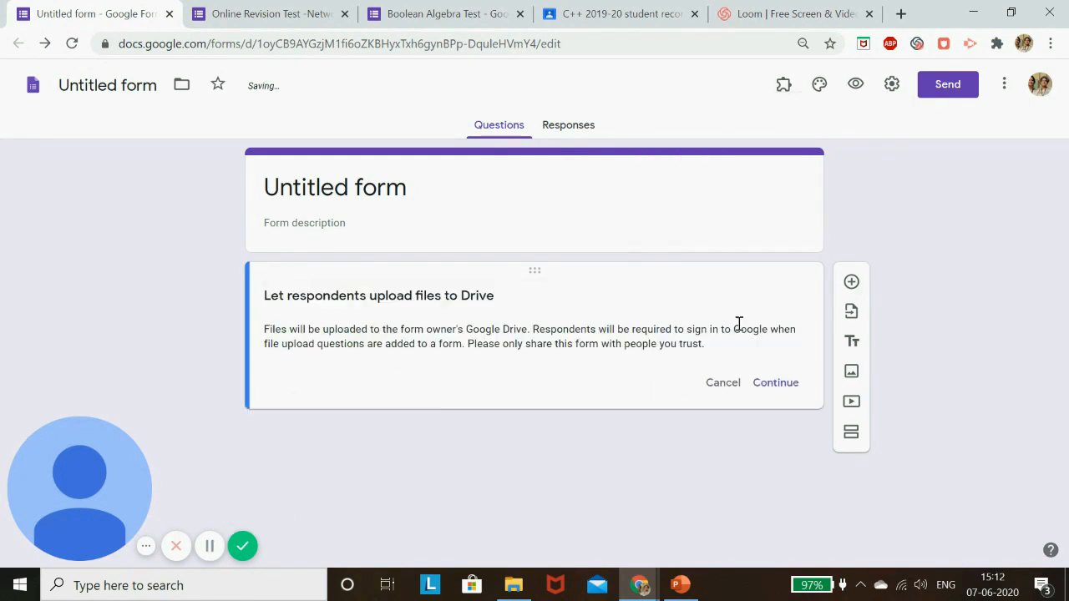
pyautogui.click(779, 393)
pyautogui.click(780, 391)
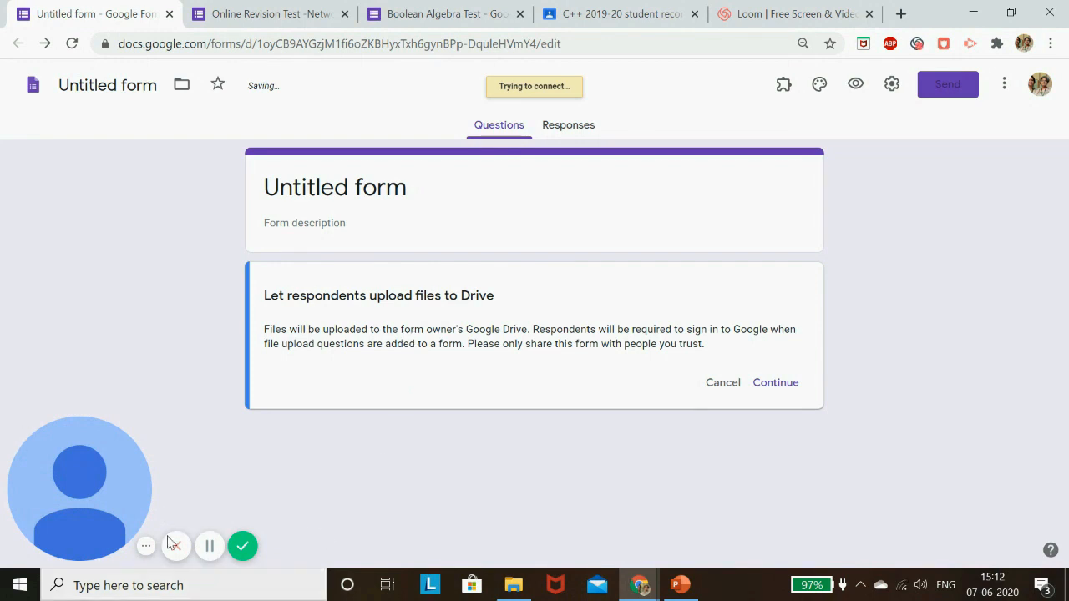
pyautogui.click(211, 547)
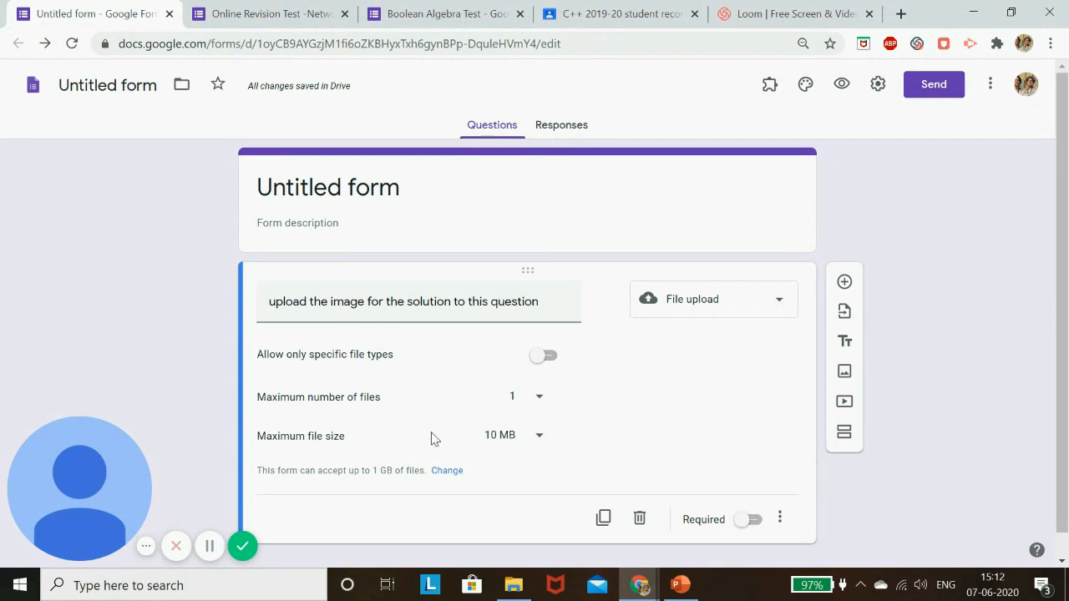
# Inspect the file upload question's specific file type choices and maximum file size options without changing them, then leave the question
pyautogui.click(541, 359)
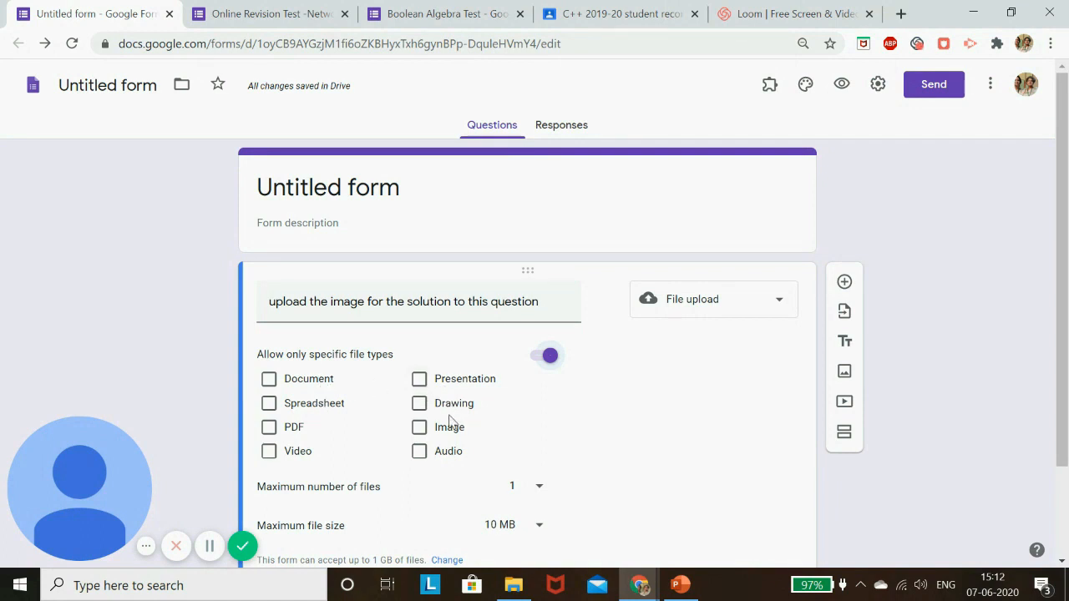
pyautogui.click(551, 359)
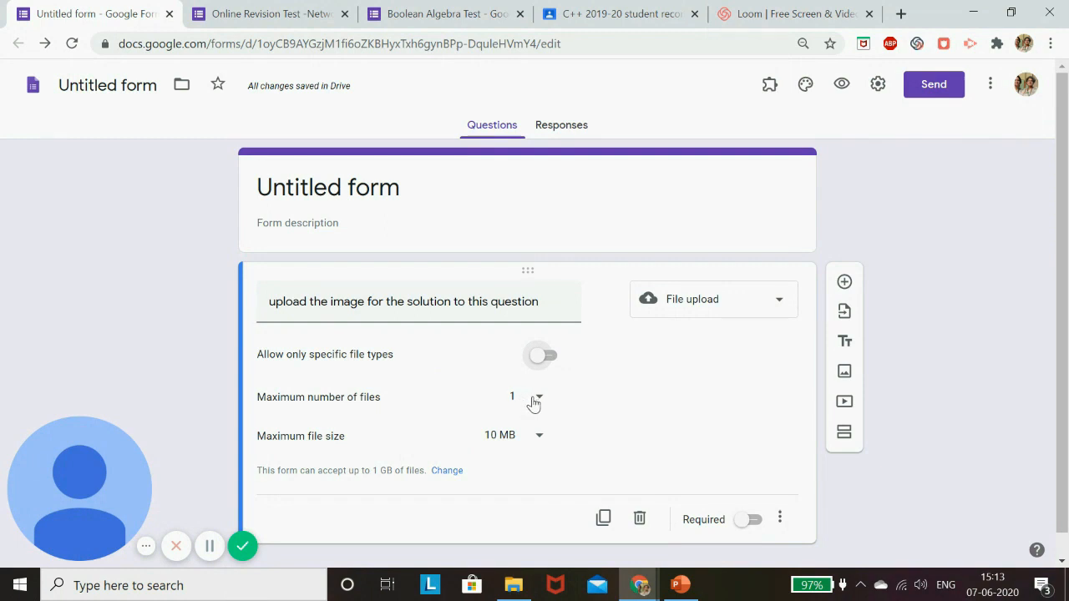
pyautogui.click(536, 441)
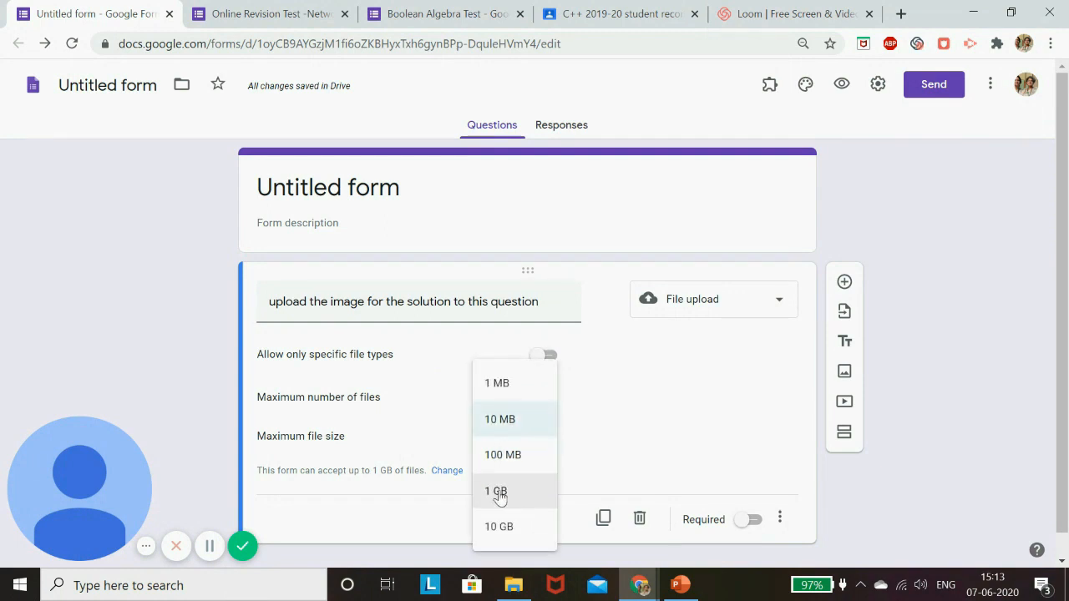
pyautogui.click(364, 443)
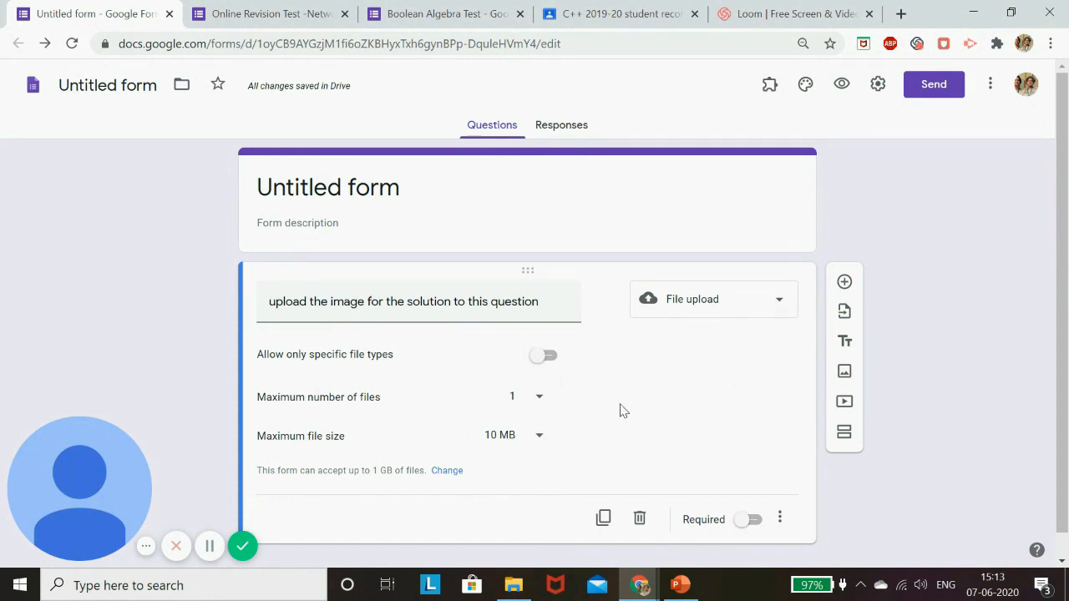
pyautogui.click(650, 204)
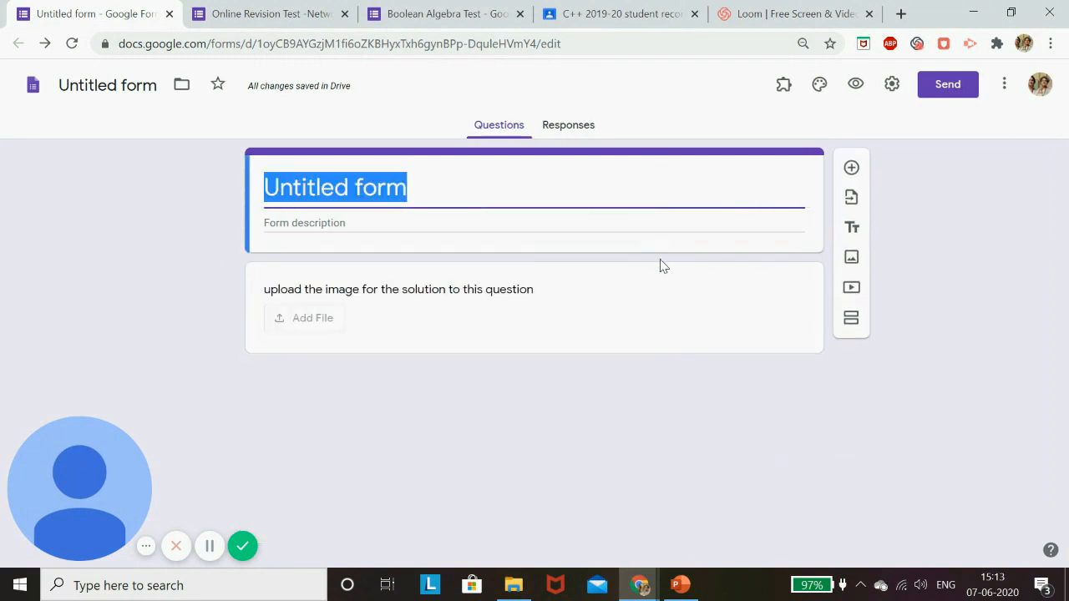
# Show the Boolean Algebra Test form, then switch to the PowerPoint presentation and view the Tip No 6 slide
pyautogui.click(493, 25)
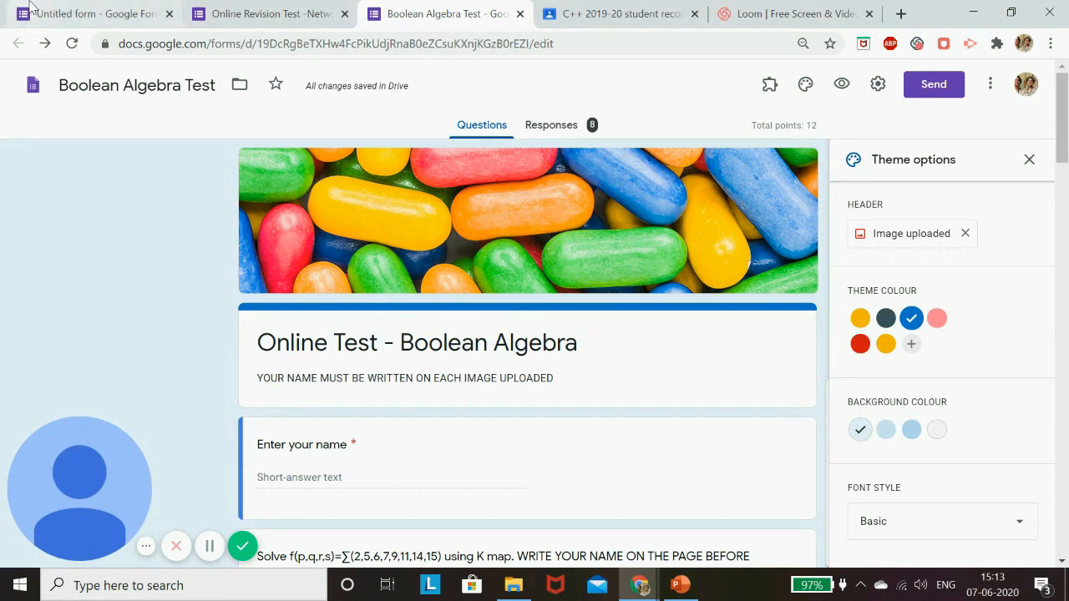
pyautogui.click(681, 585)
pyautogui.scroll(-3, 600, 412)
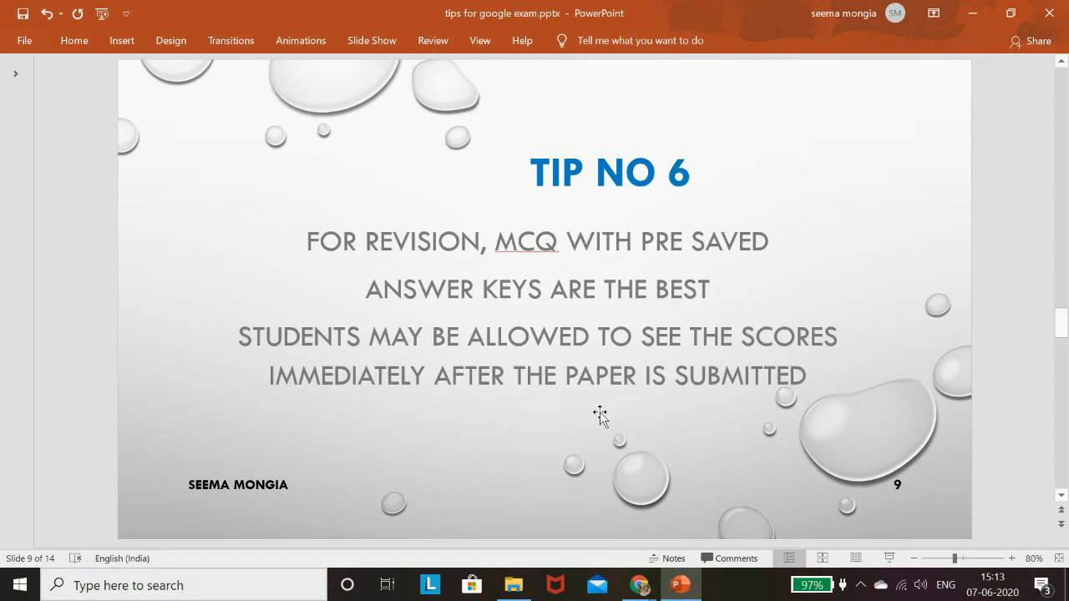
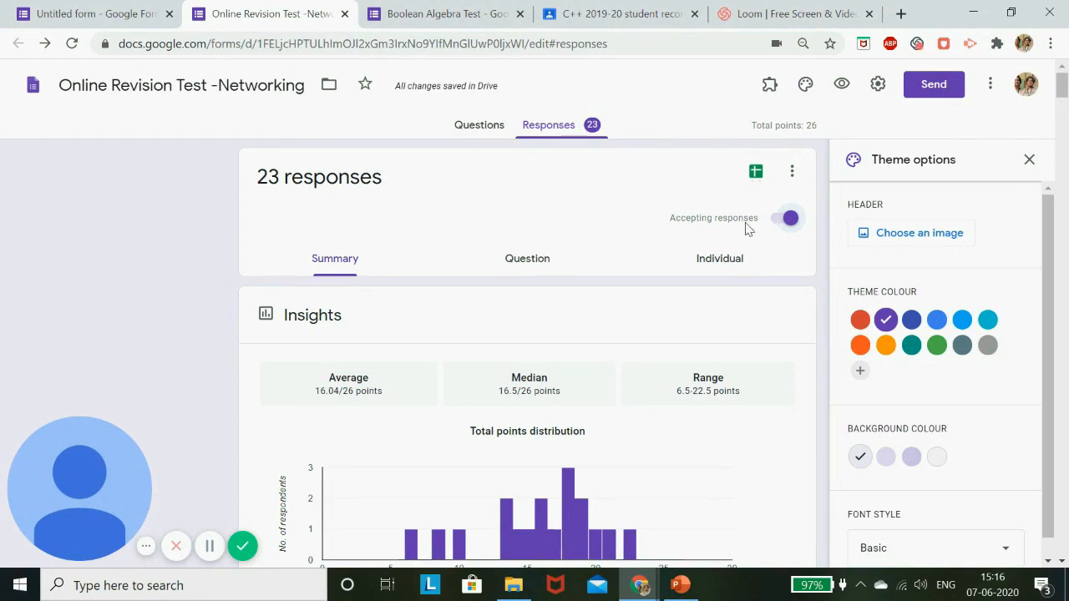
# Stop the Online Revision Test -Networking form from accepting responses and open its add-ons window
pyautogui.click(788, 224)
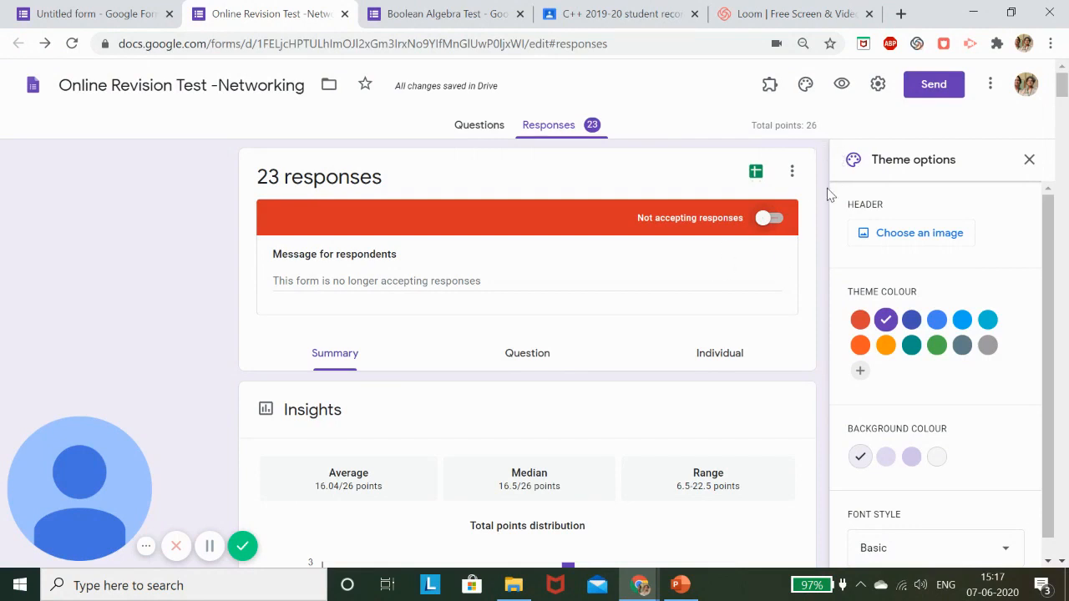
pyautogui.click(1029, 159)
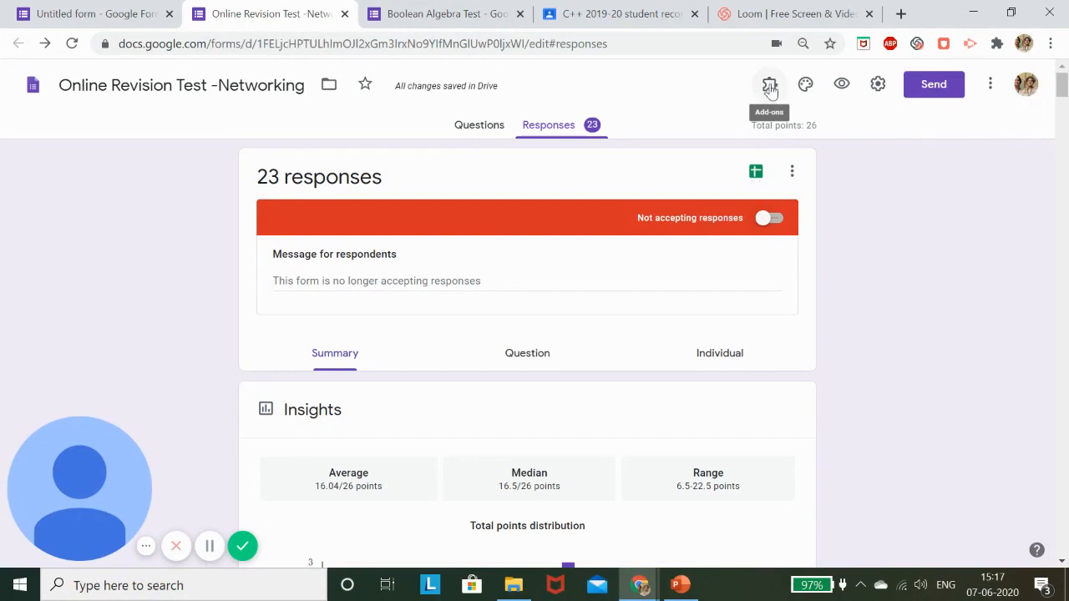
pyautogui.click(990, 84)
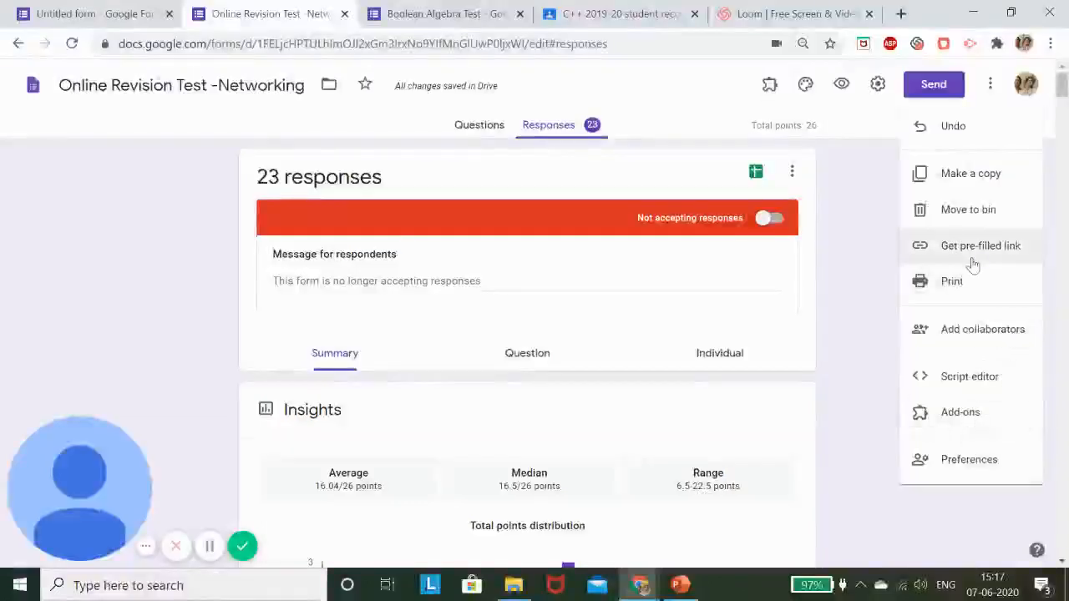
pyautogui.click(948, 420)
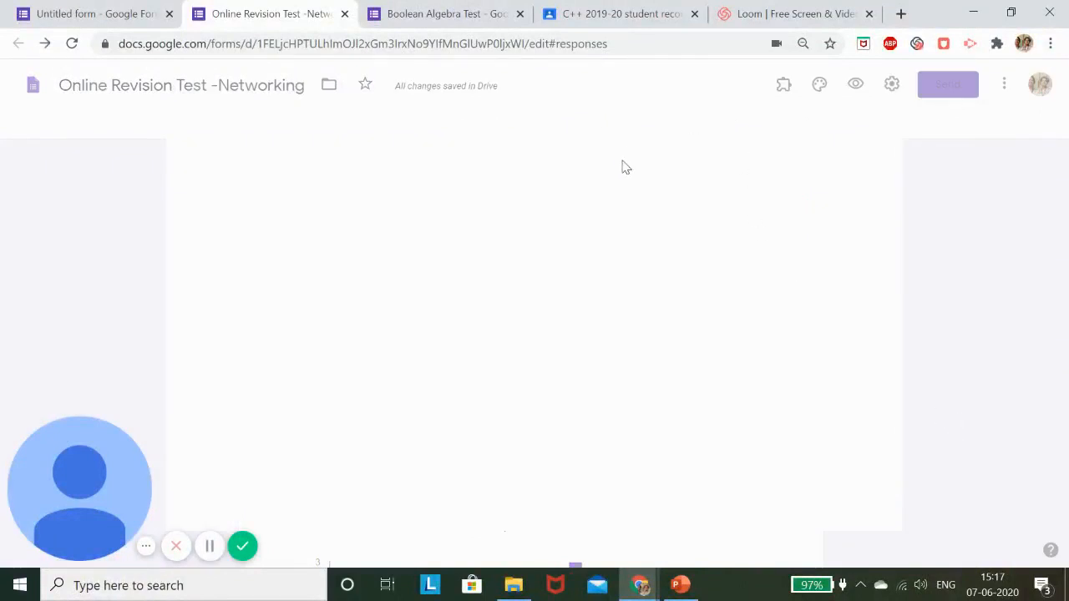
# In the Boolean Algebra Test form, open the Timify.me add-on's configuration, switch the add-on off and enable it again for this form
pyautogui.click(426, 14)
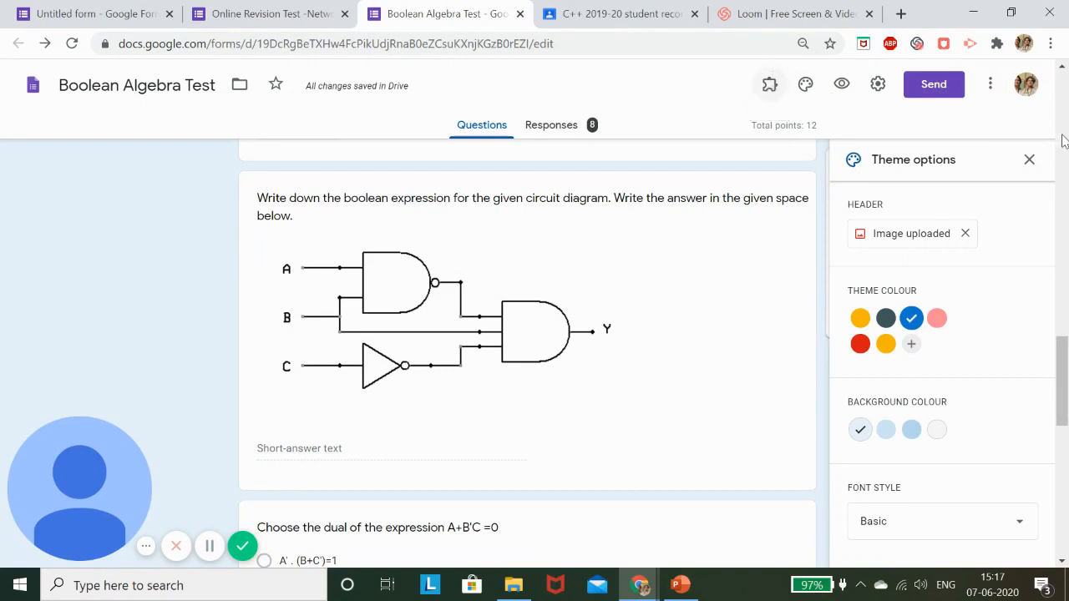
pyautogui.click(1029, 158)
pyautogui.click(770, 87)
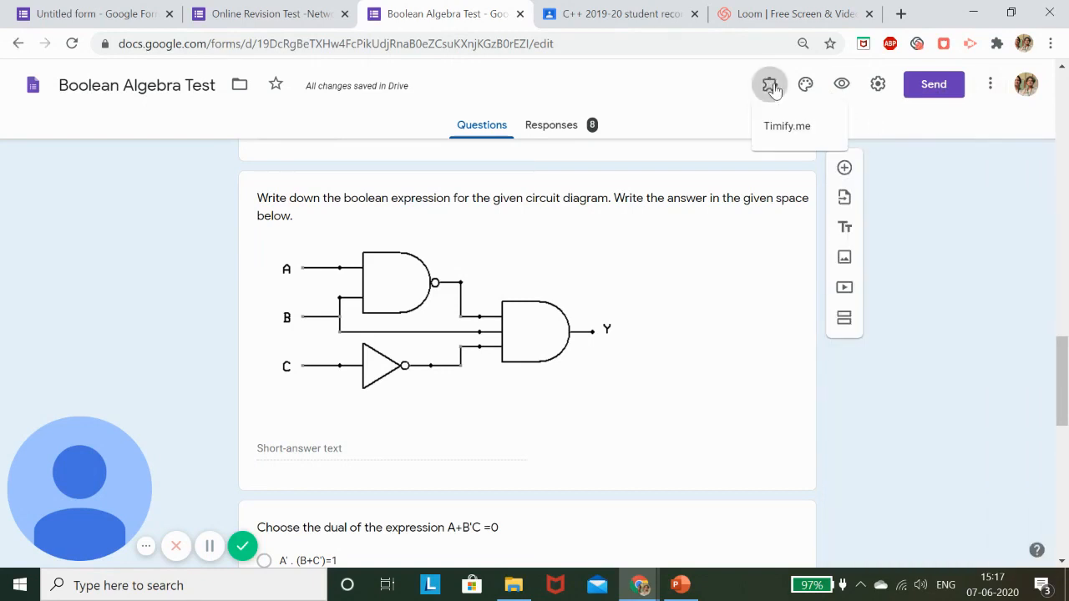
pyautogui.click(782, 132)
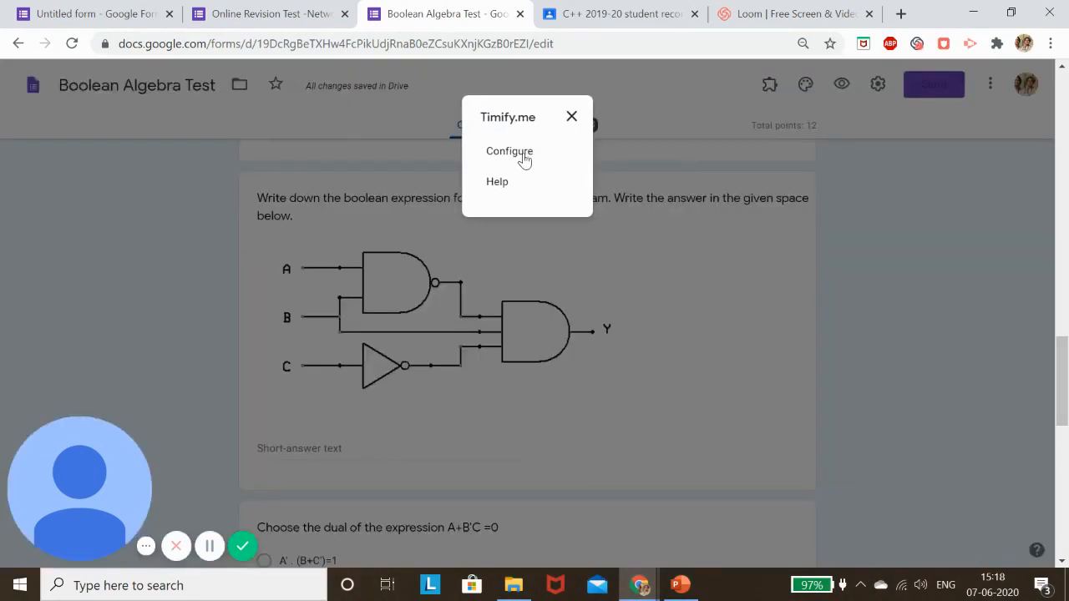
pyautogui.click(525, 159)
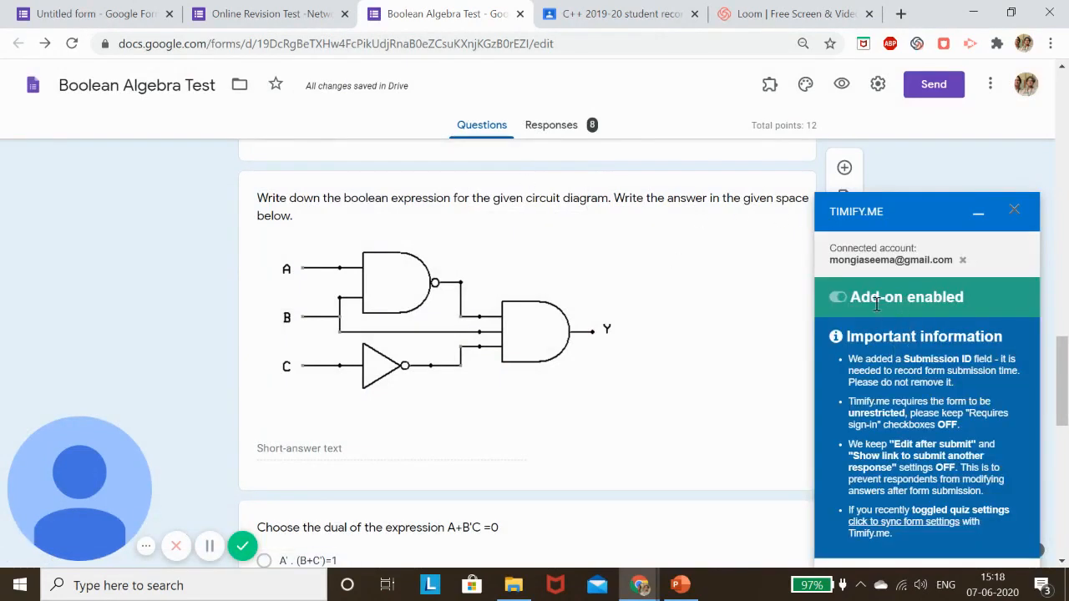
pyautogui.click(836, 300)
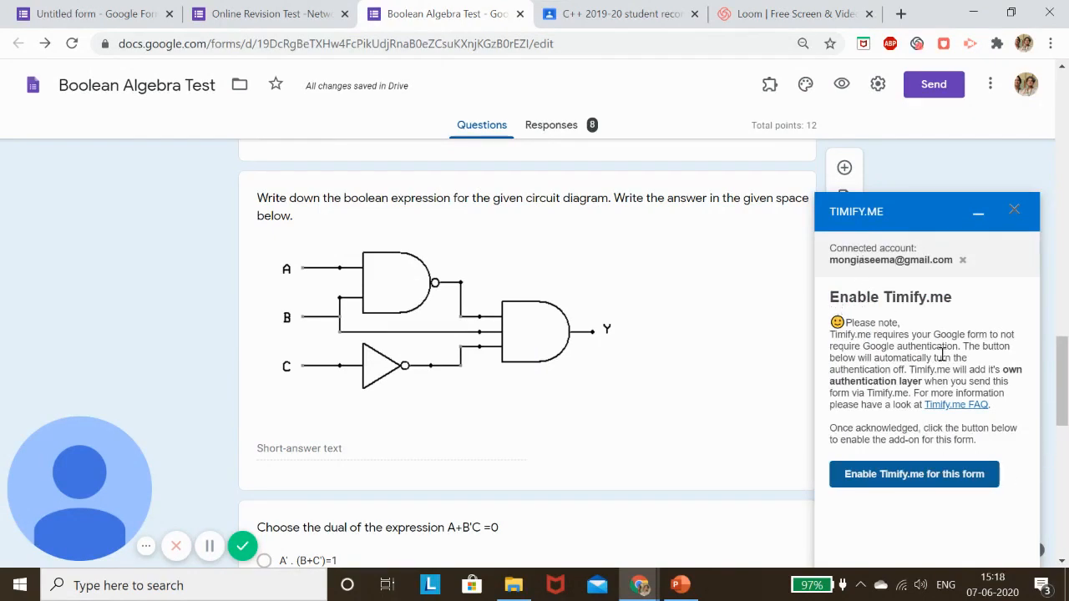
pyautogui.click(933, 476)
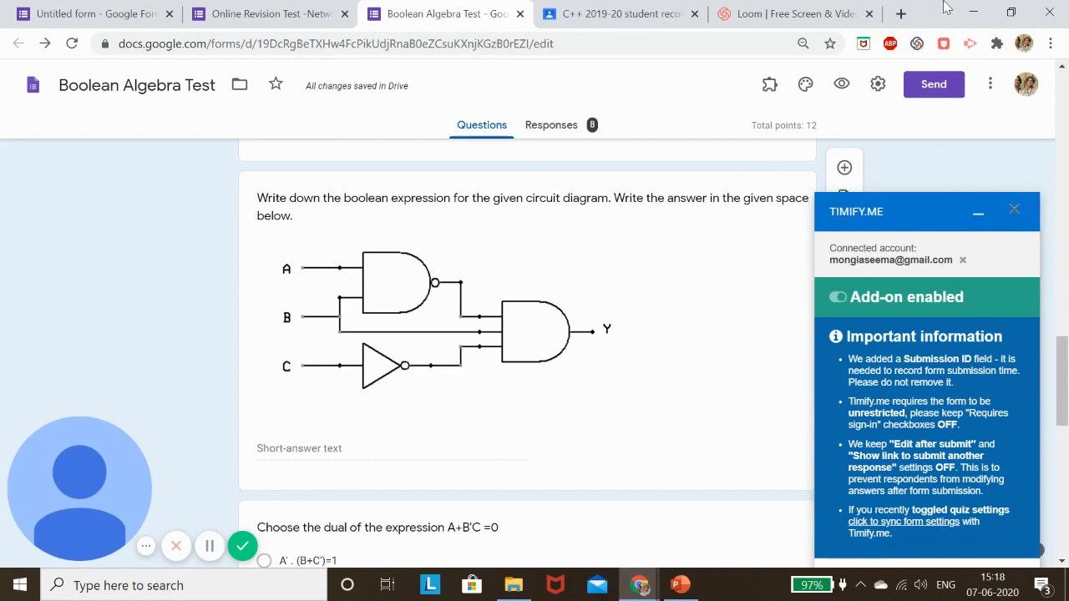
# Open the timify.me/app dashboard in a new browser tab and display the Revision test-NETWORKING form
pyautogui.click(900, 13)
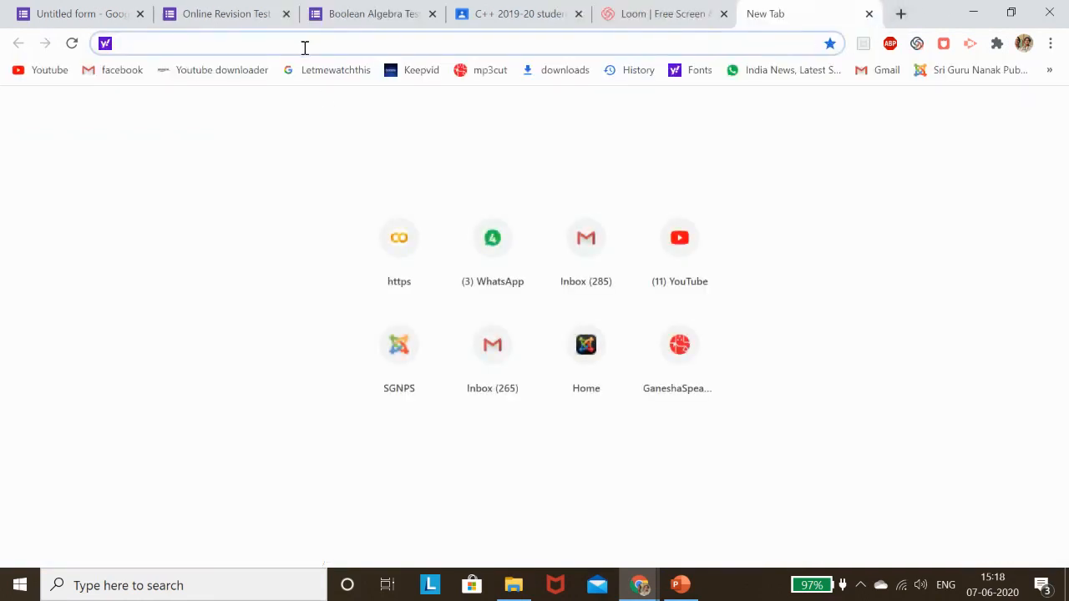
pyautogui.write('timi')
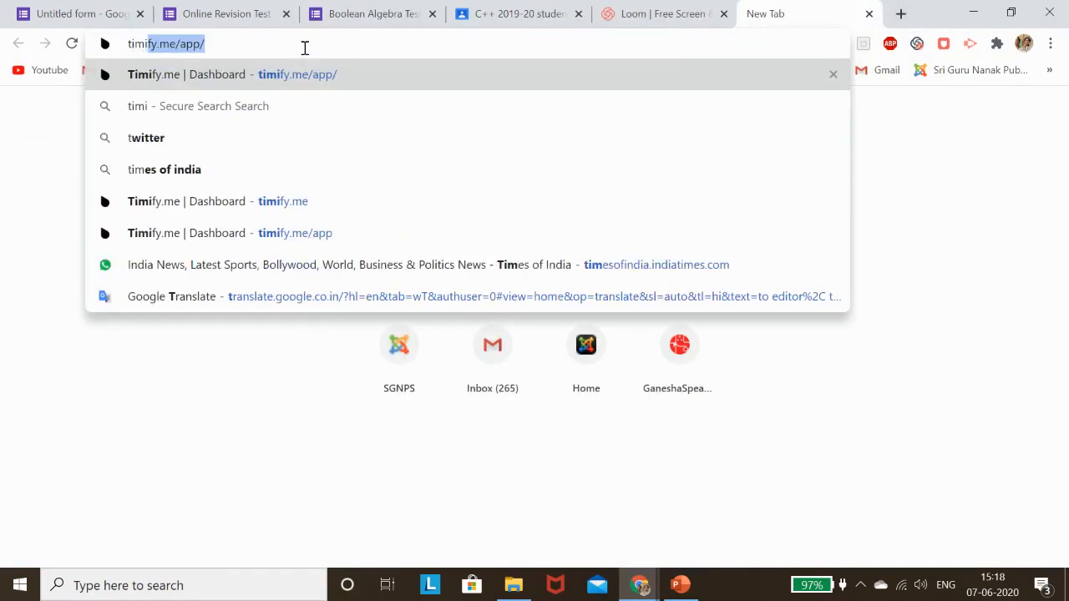
pyautogui.write('fy')
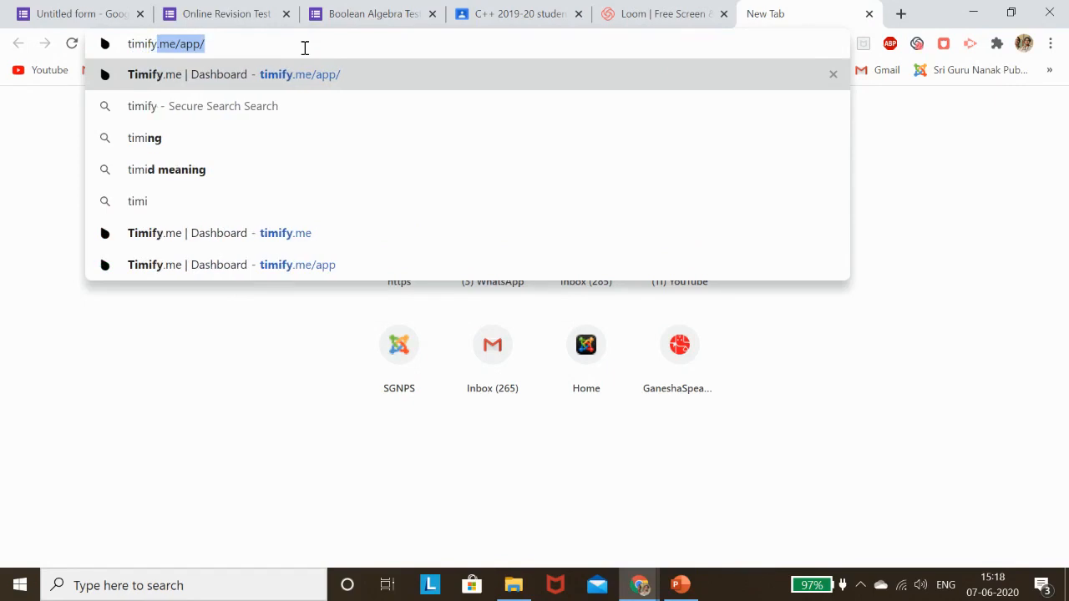
pyautogui.press('Return')
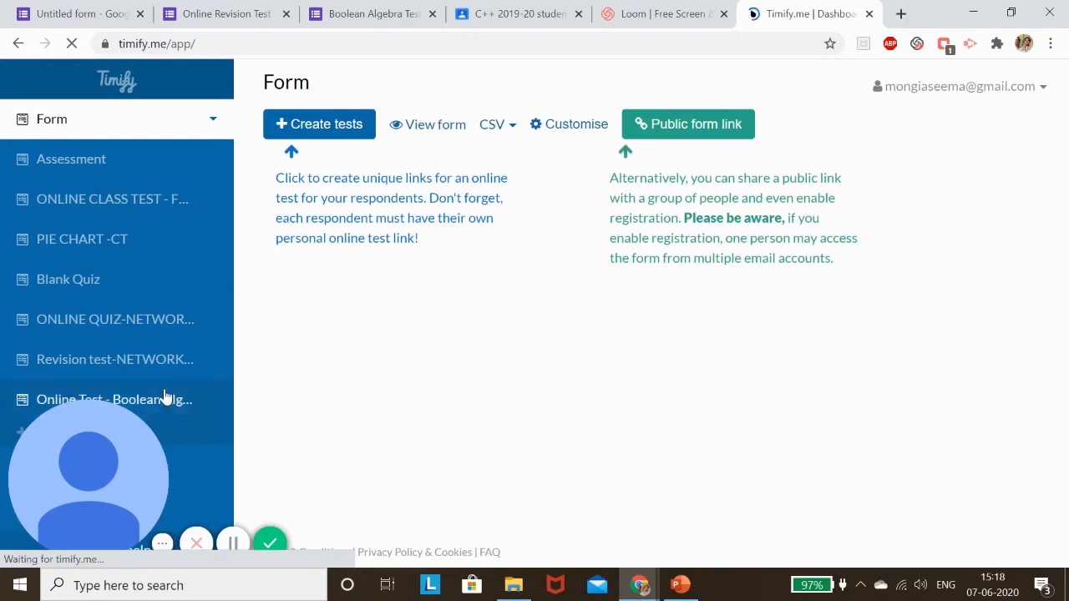
pyautogui.click(181, 362)
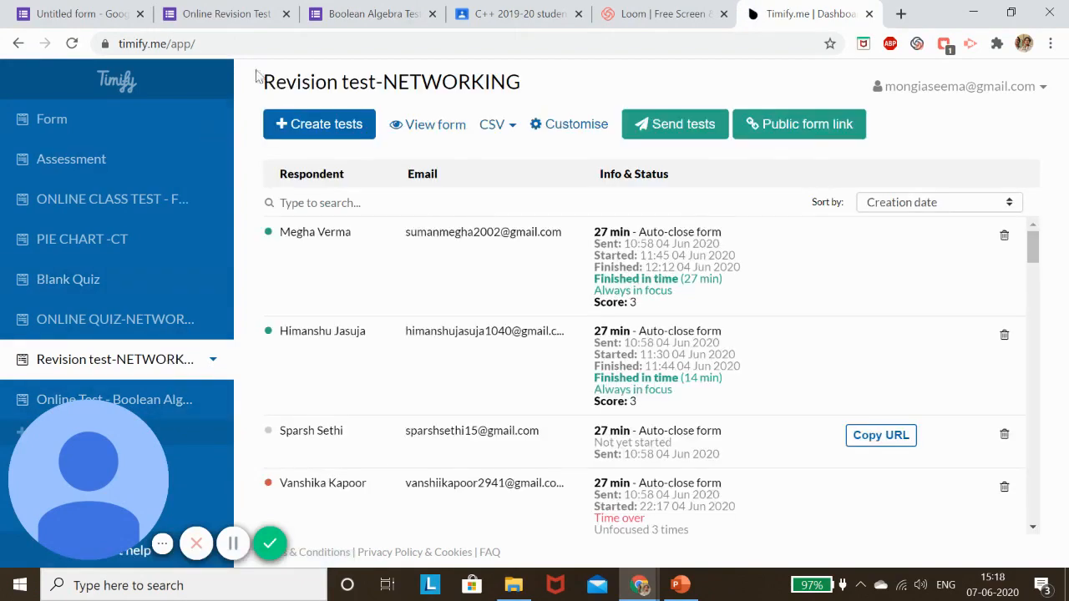
# Return to the Boolean Algebra Test form, minimize its Timify.me panel and go back to the Timify.me dashboard
pyautogui.click(653, 15)
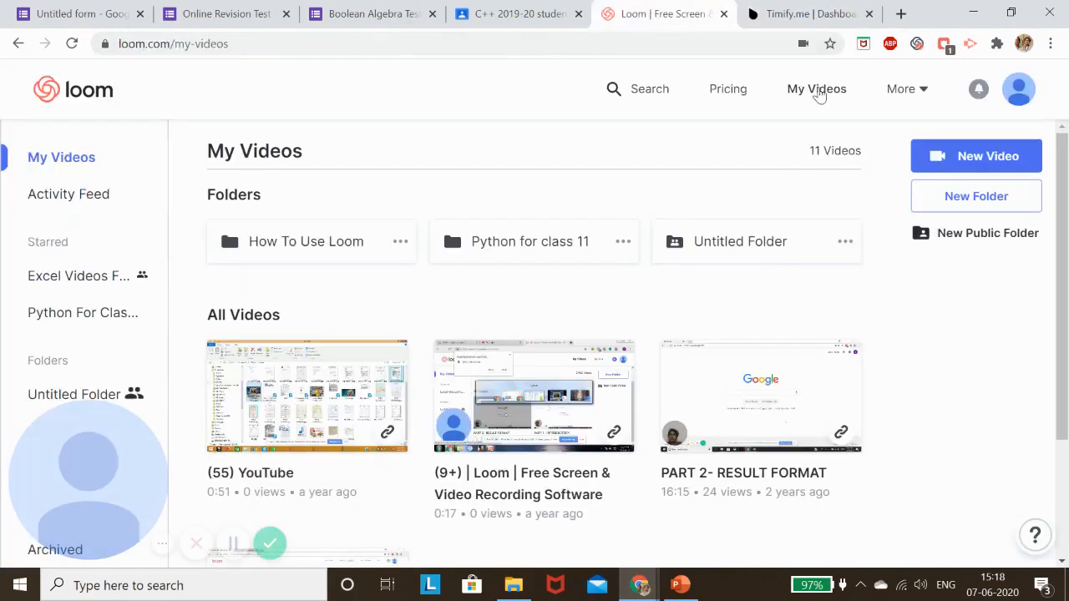
pyautogui.click(518, 13)
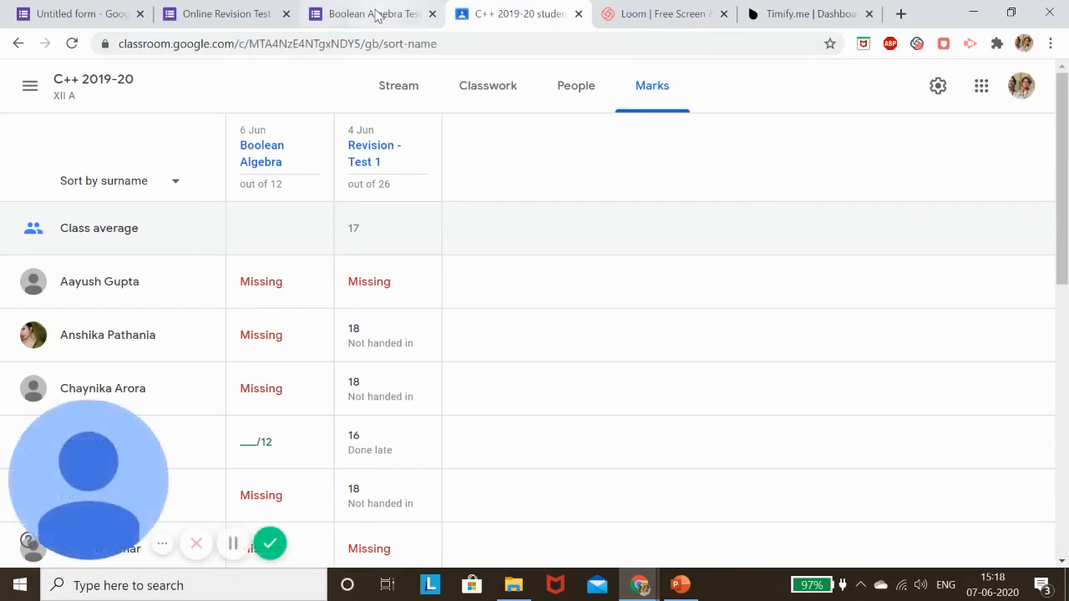
pyautogui.click(377, 14)
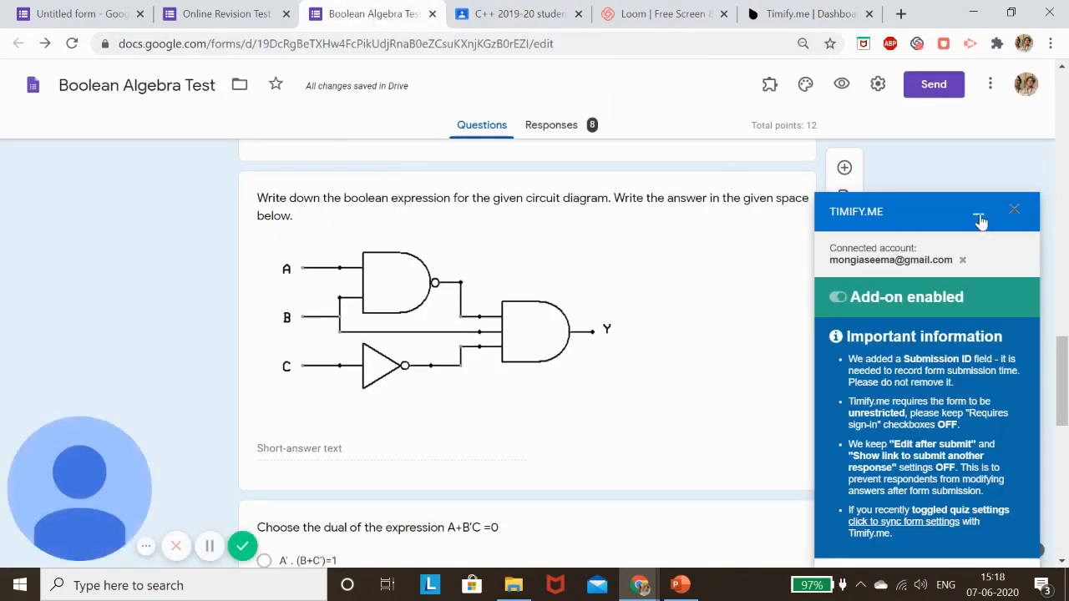
pyautogui.click(978, 214)
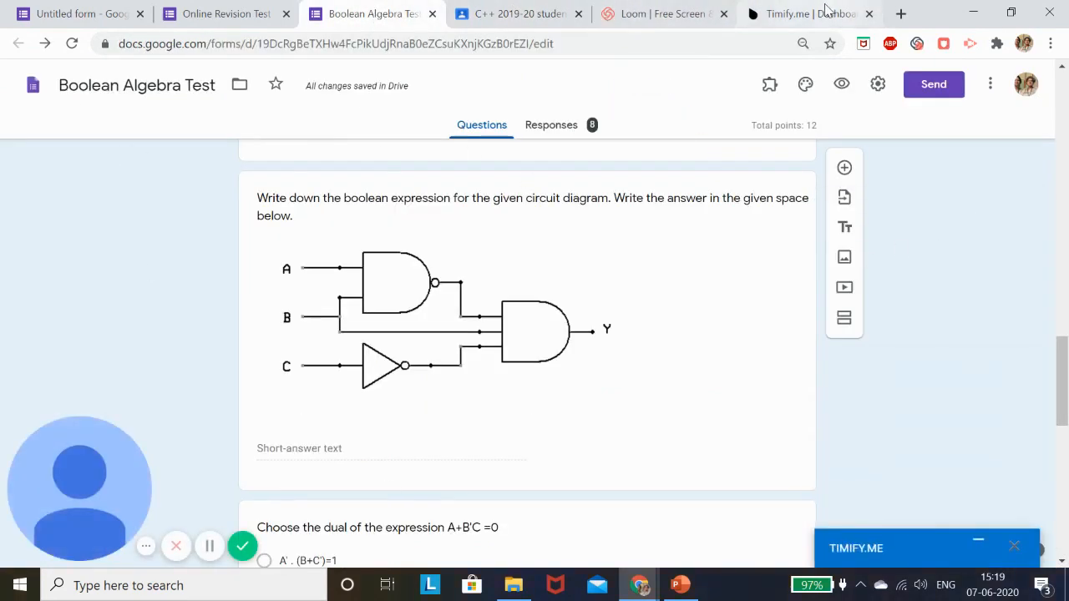
pyautogui.click(814, 13)
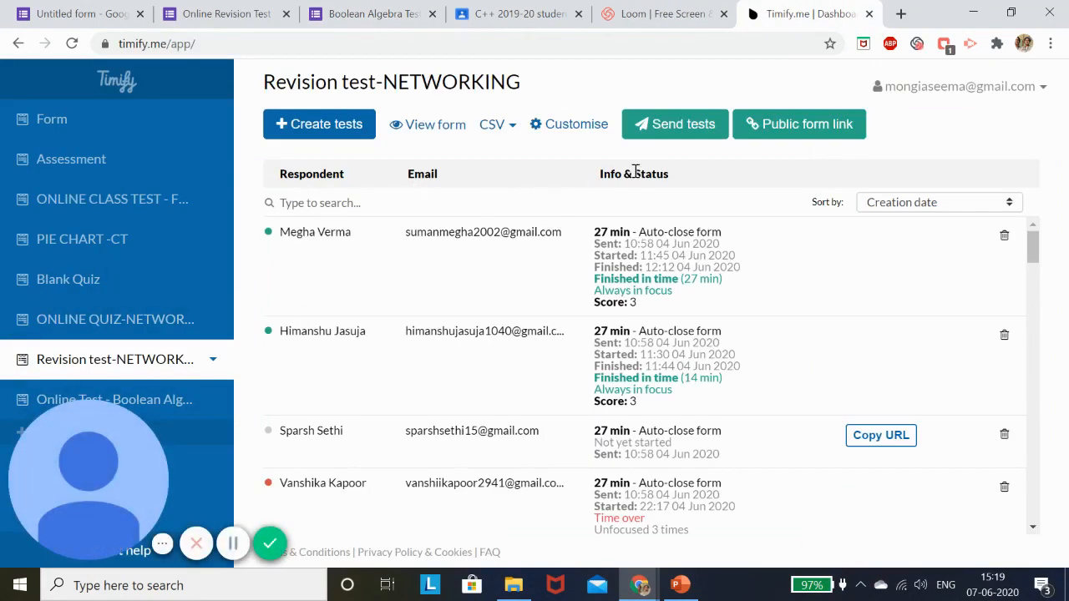
# Review the respondents' completion statuses for Revision test-NETWORKING, then open the test creation form and view its timer options
pyautogui.scroll(-3, 644, 341)
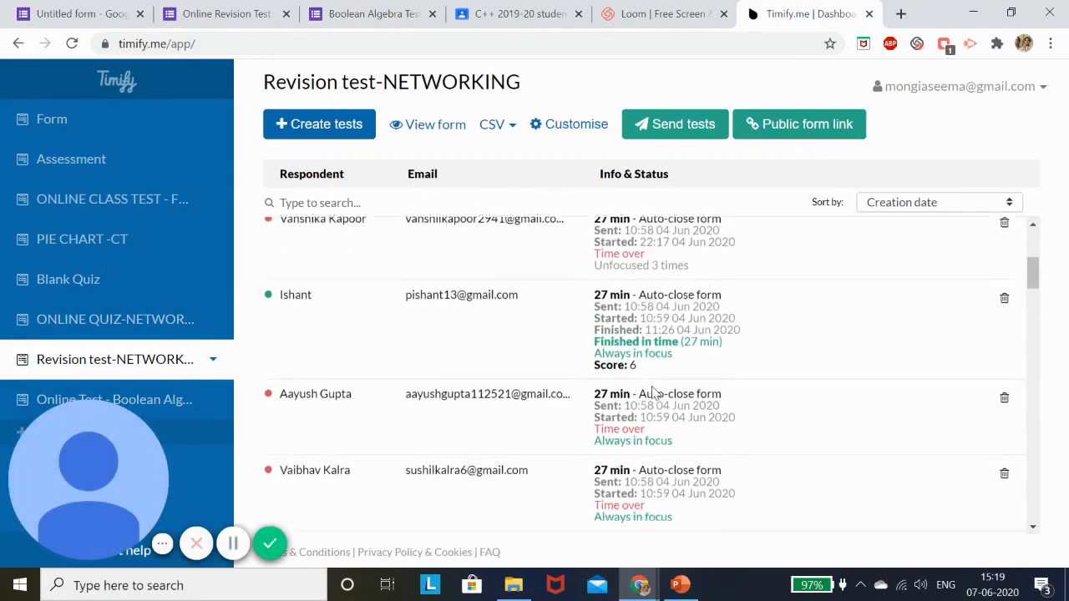
pyautogui.scroll(3, 653, 384)
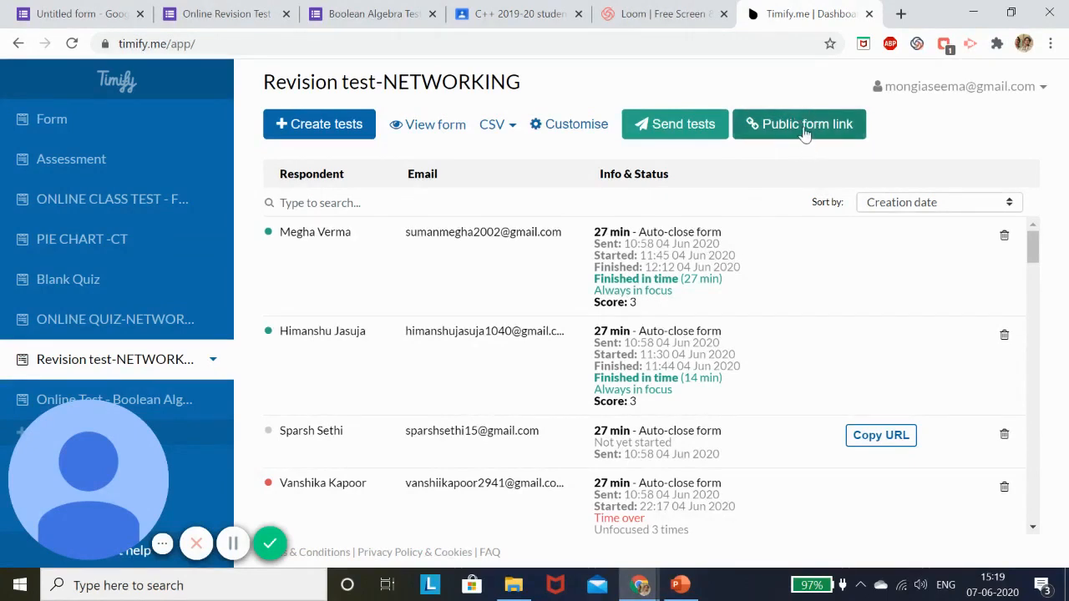
pyautogui.click(340, 132)
pyautogui.scroll(-1, 421, 325)
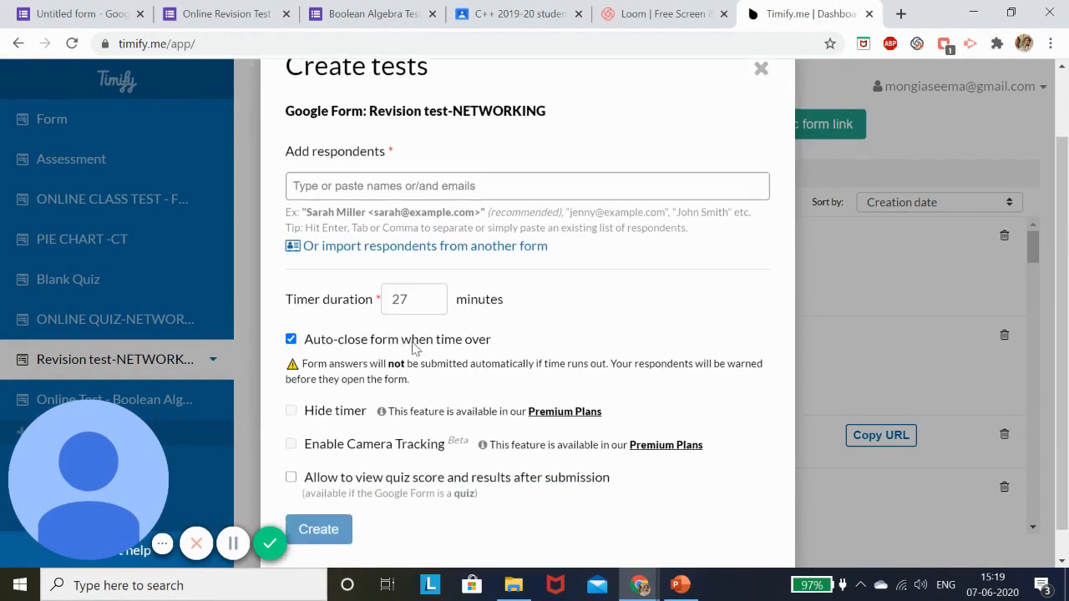
# Close the test creation form without creating a test, then switch to the PowerPoint presentation and show the TIP NO 9 slide
pyautogui.scroll(-1, 420, 289)
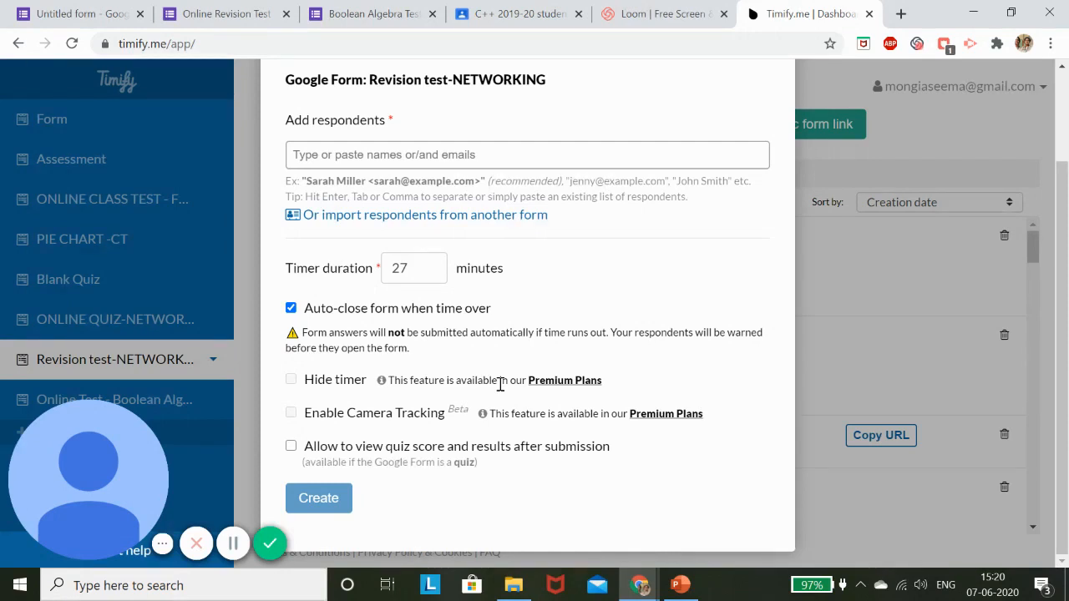
pyautogui.click(882, 279)
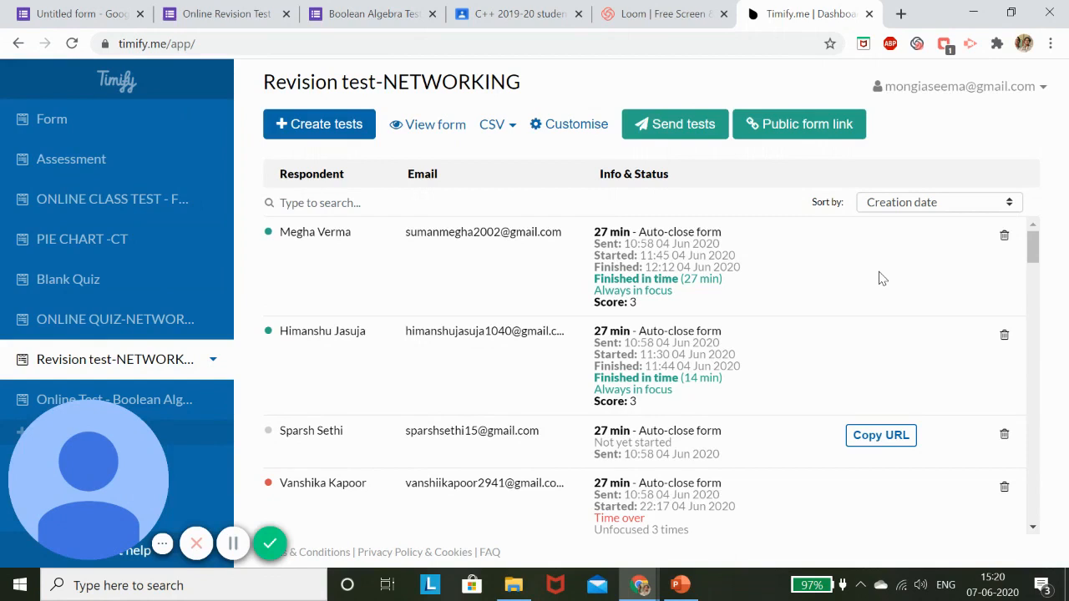
pyautogui.click(680, 585)
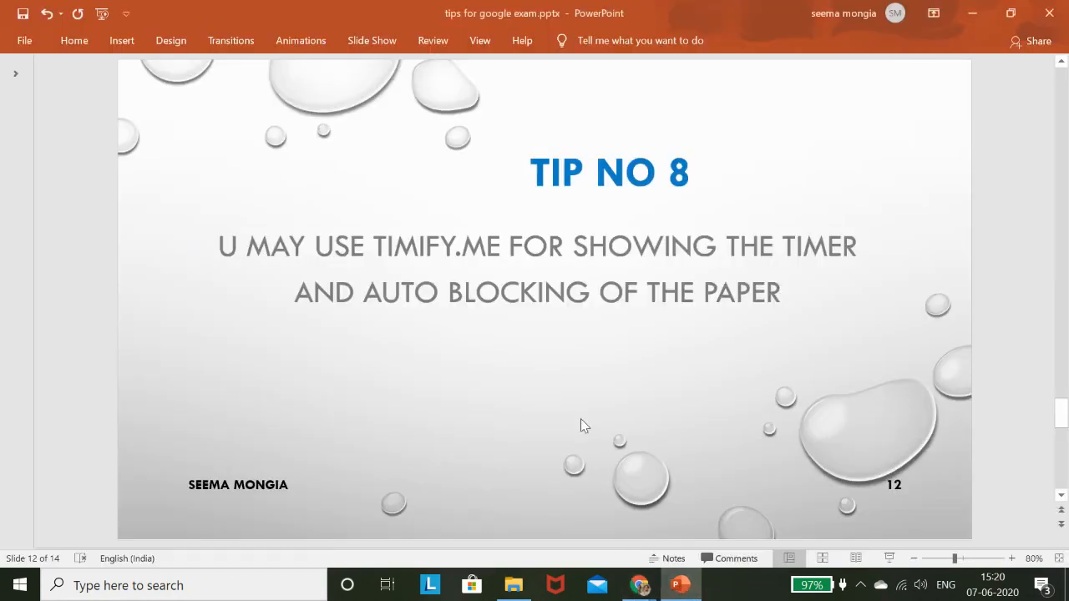
pyautogui.scroll(-1, 583, 426)
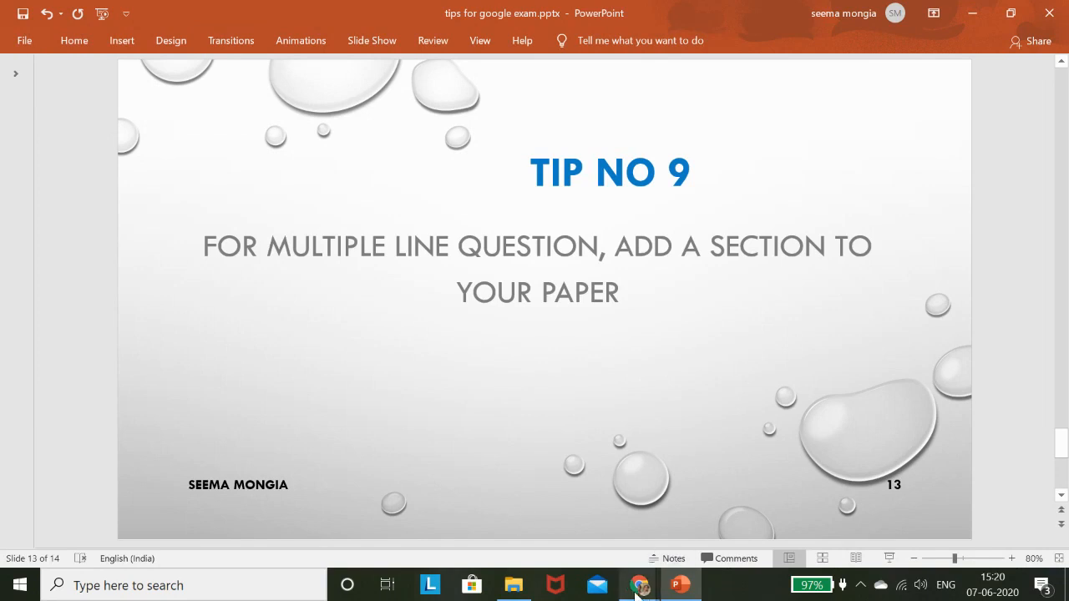
# Switch back to Chrome and look through the Boolean Algebra Test form's questions for an example of a multiple-line question
pyautogui.moveTo(637, 587)
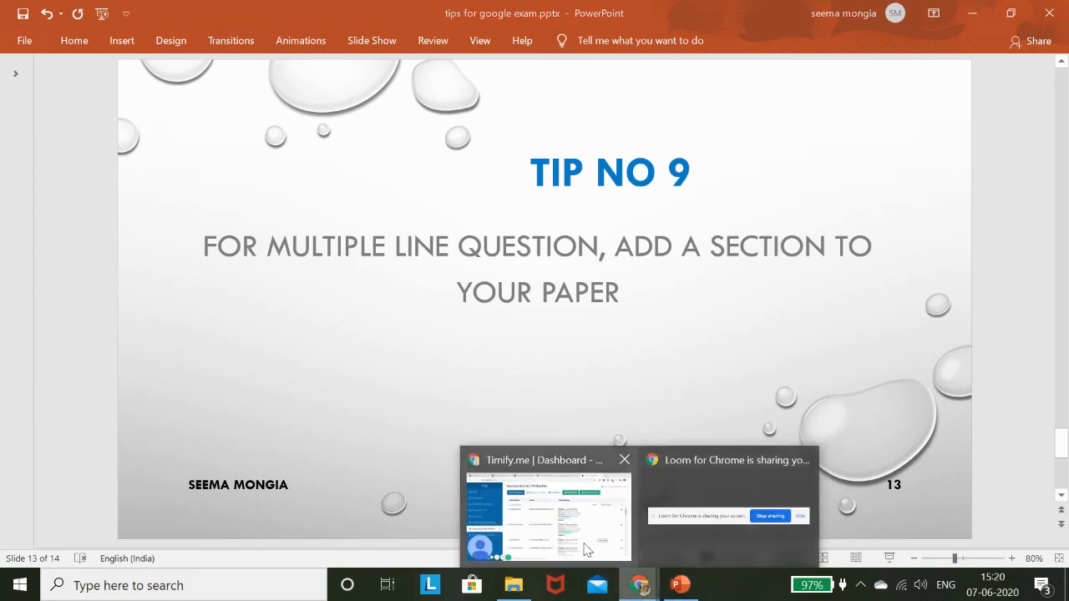
pyautogui.click(568, 518)
pyautogui.click(420, 15)
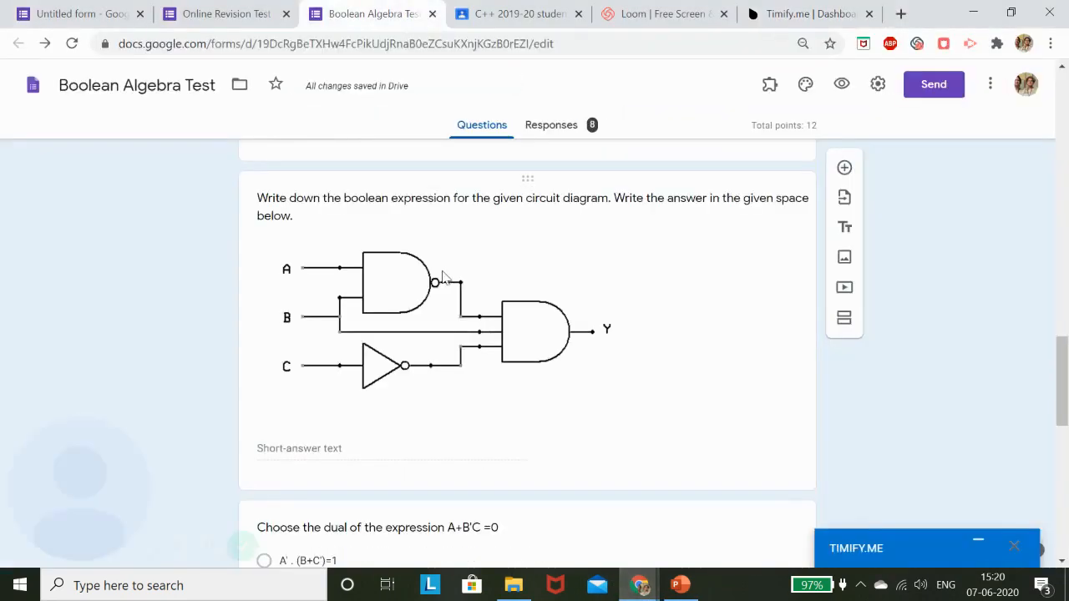
pyautogui.scroll(3, 435, 284)
pyautogui.scroll(1, 432, 282)
pyautogui.click(406, 215)
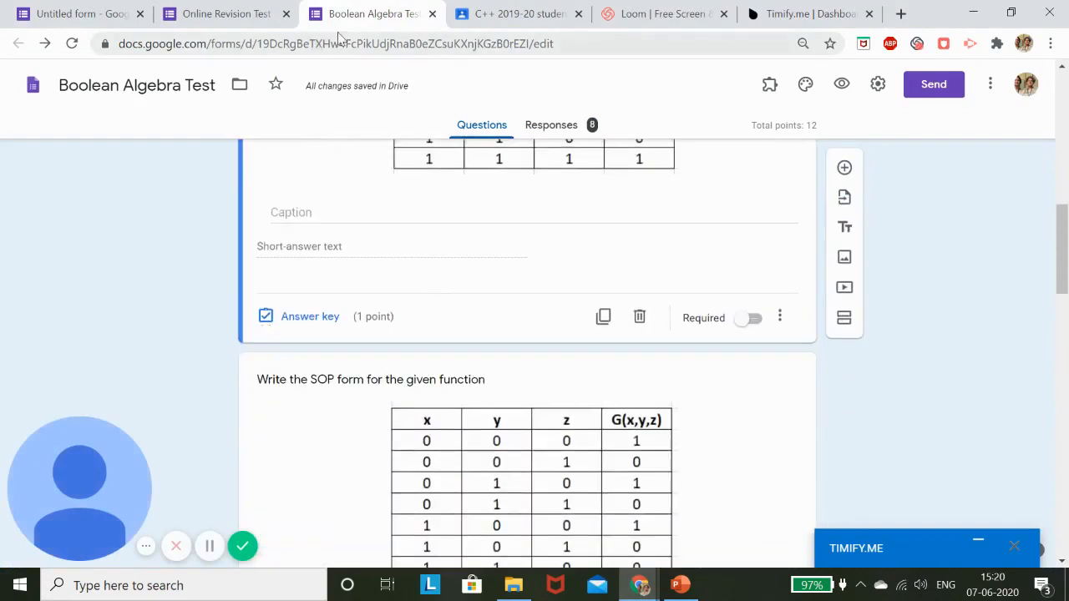
pyautogui.click(239, 15)
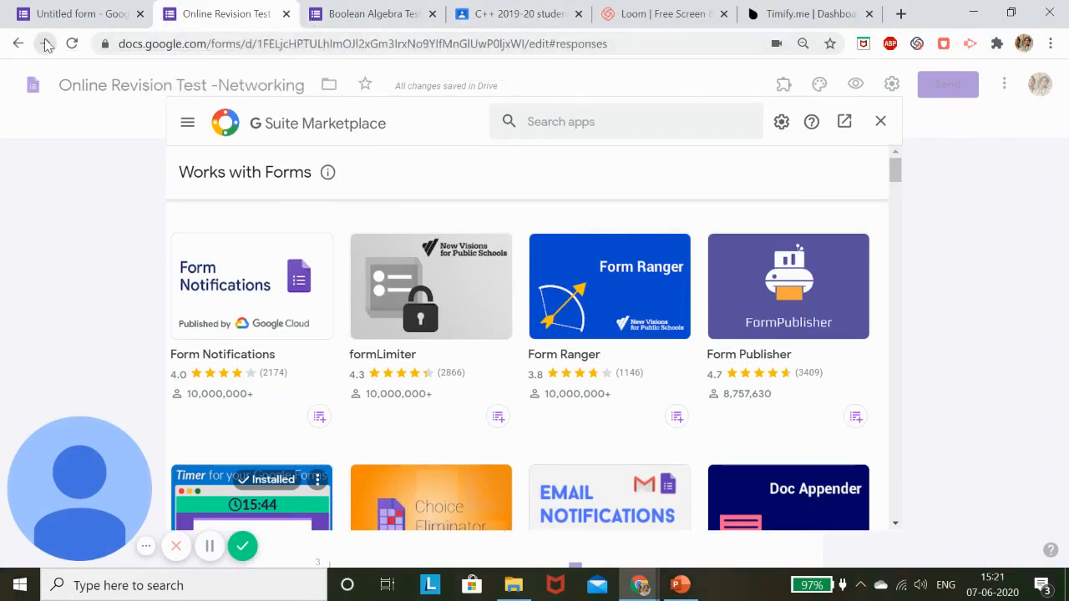
pyautogui.click(381, 20)
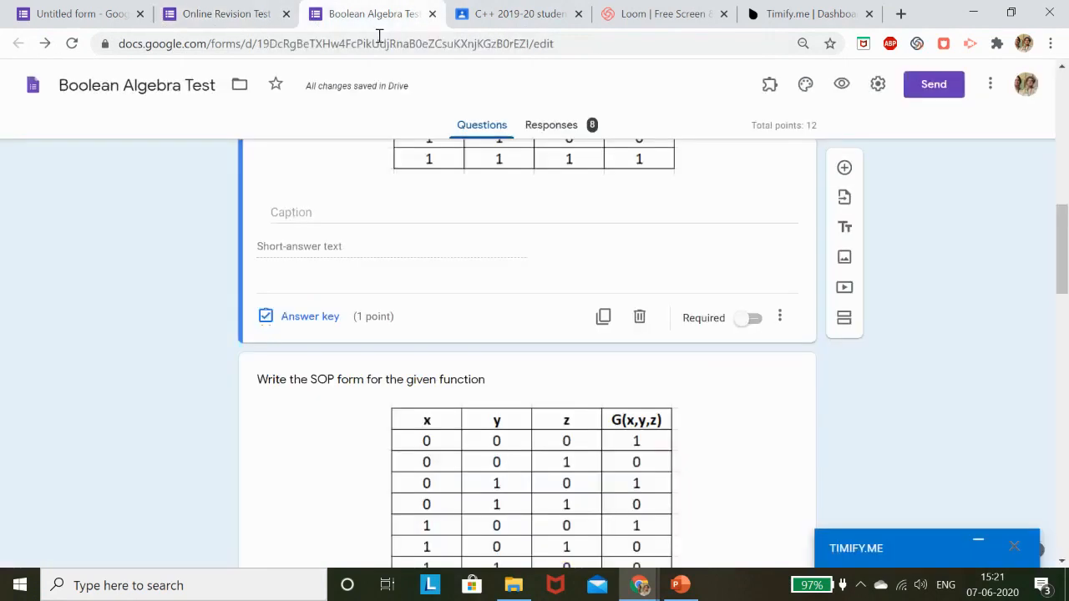
pyautogui.scroll(-2, 476, 312)
pyautogui.scroll(-15, 476, 312)
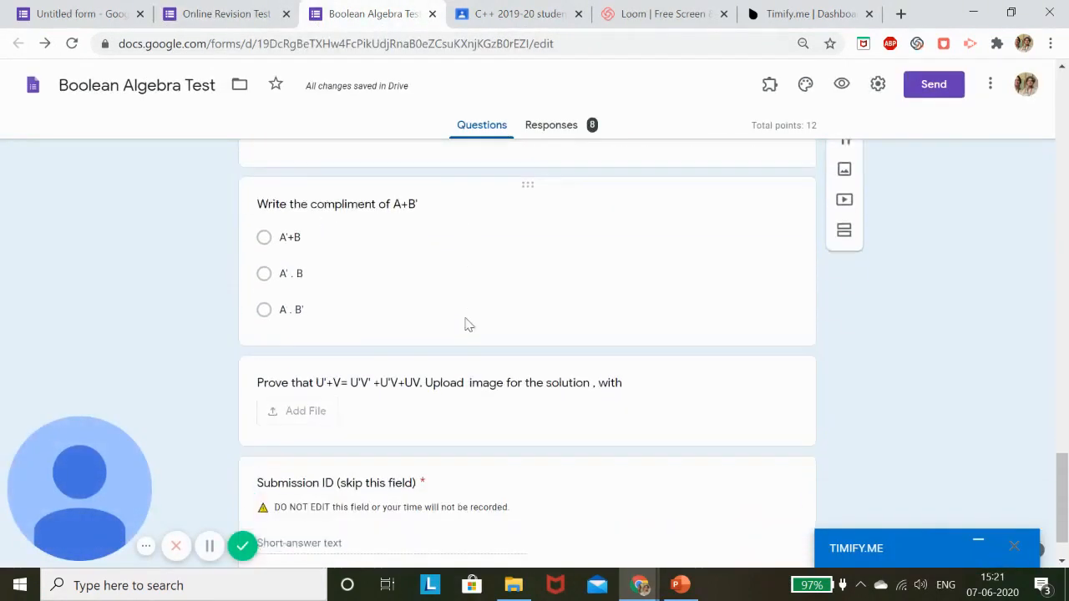
# Open the Classwork page of the C++ 2019-20 class in Google Classroom
pyautogui.click(541, 15)
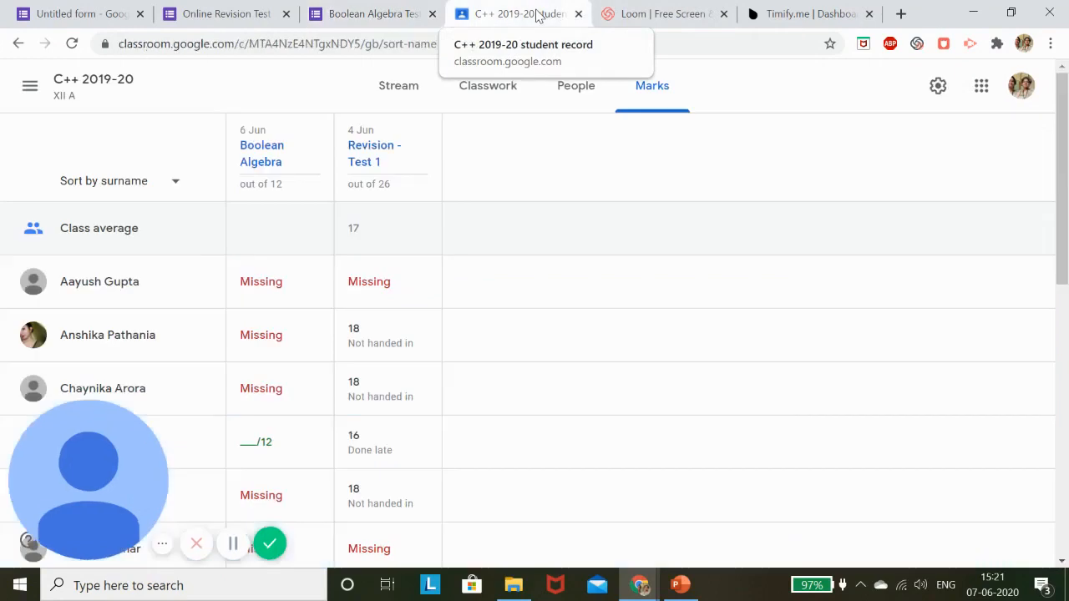
pyautogui.click(489, 89)
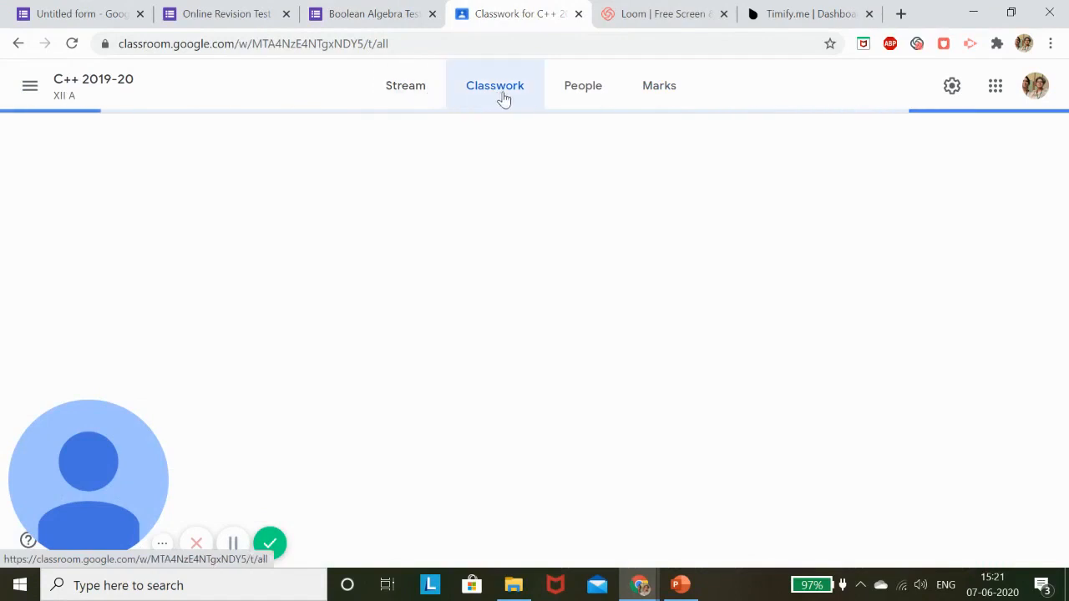
pyautogui.click(233, 544)
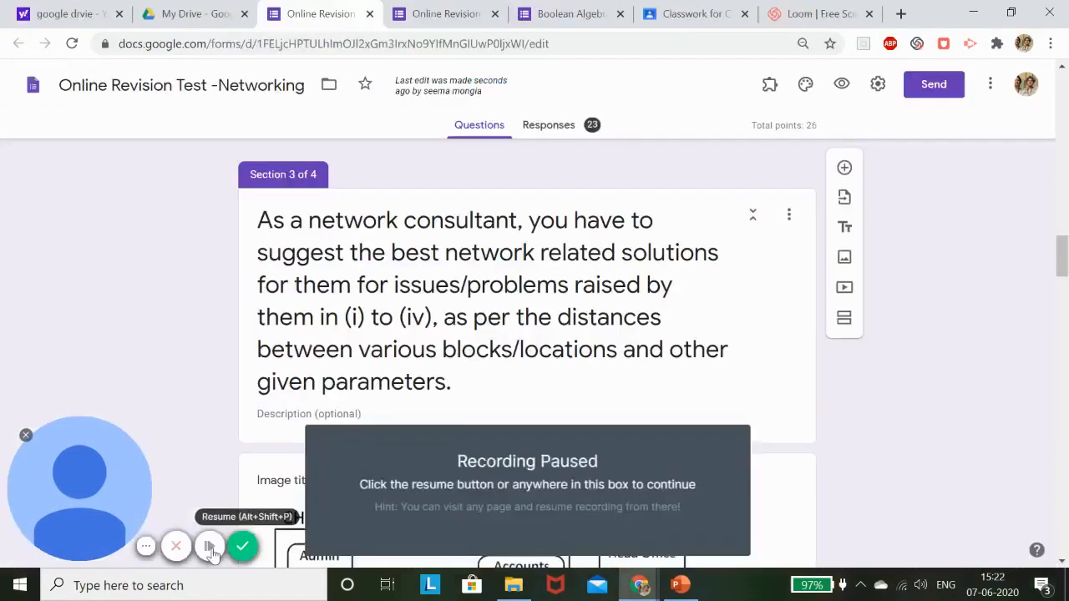
pyautogui.click(209, 546)
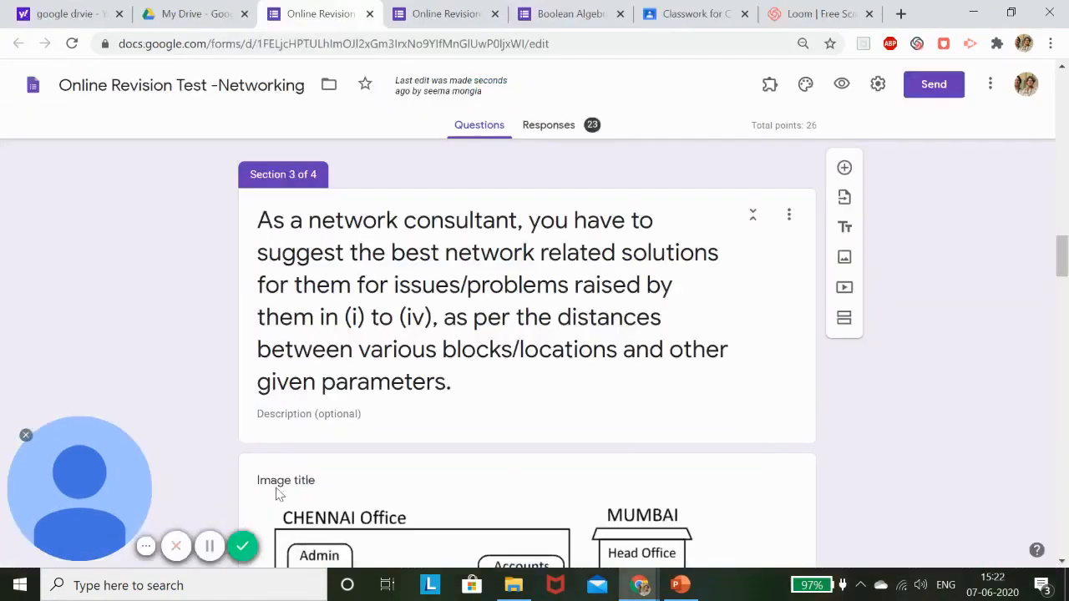
# Examine Section 3 of the Online Revision Test -Networking form, including its scenario, image with distances and follow-up questions
pyautogui.scroll(-1, 540, 378)
pyautogui.scroll(-3, 541, 378)
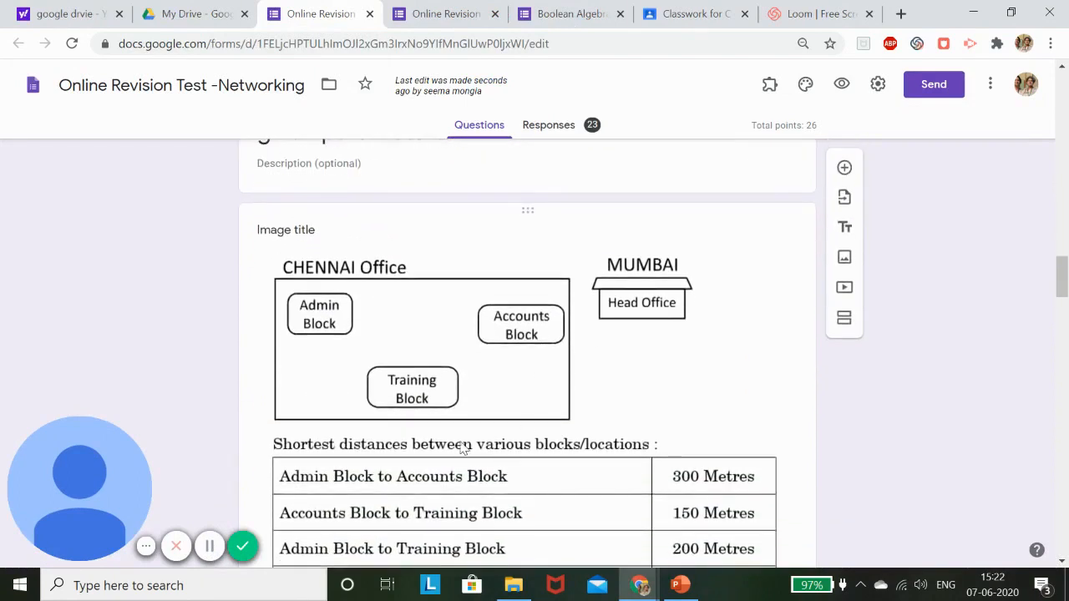
pyautogui.scroll(1, 461, 448)
pyautogui.scroll(2, 458, 456)
pyautogui.scroll(-6, 451, 436)
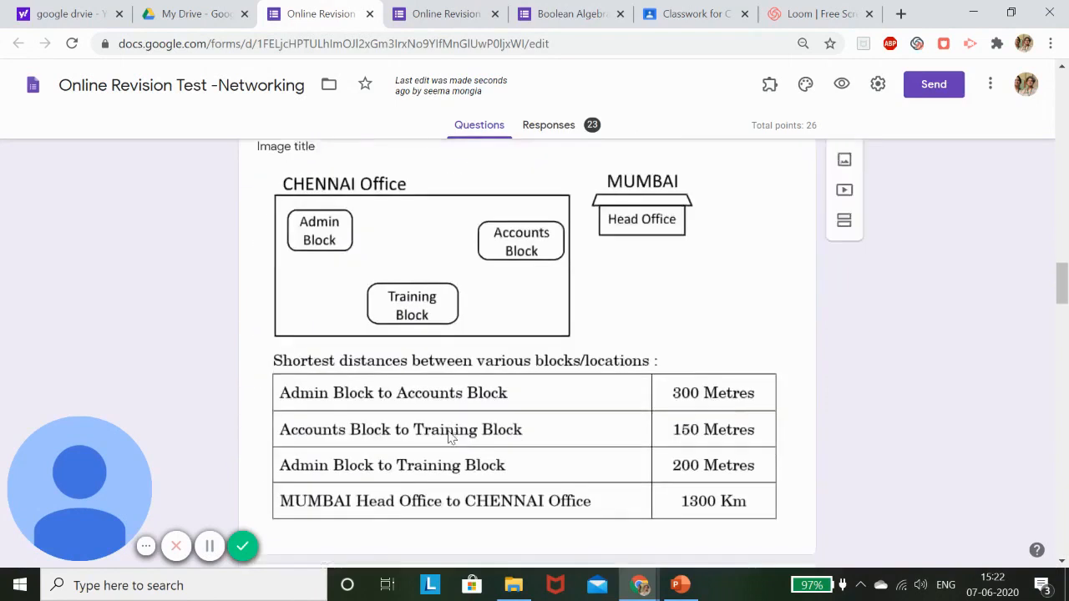
pyautogui.scroll(-6, 449, 439)
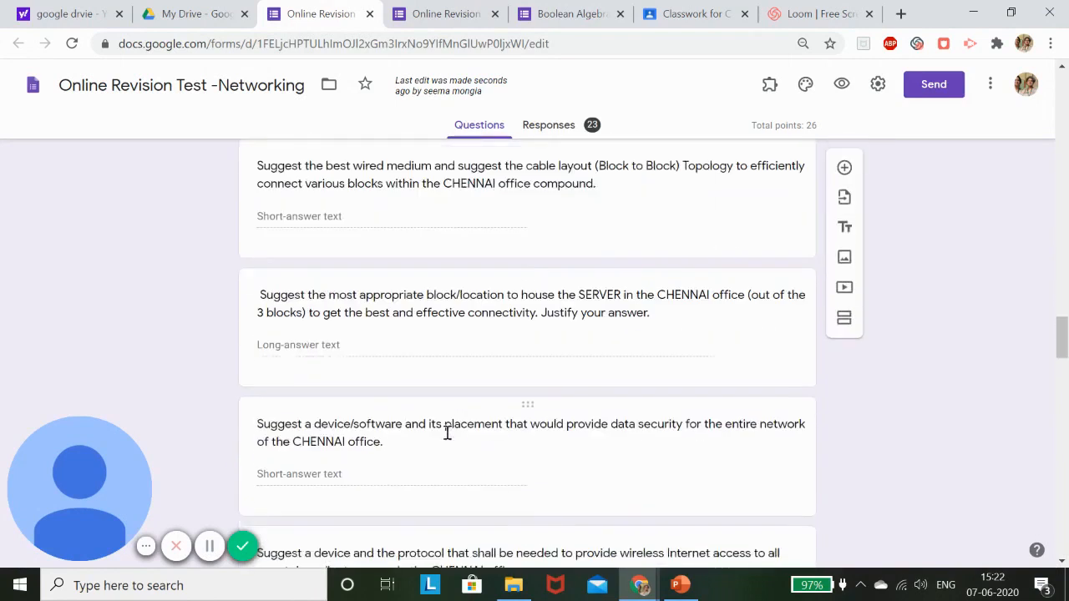
pyautogui.scroll(10, 447, 434)
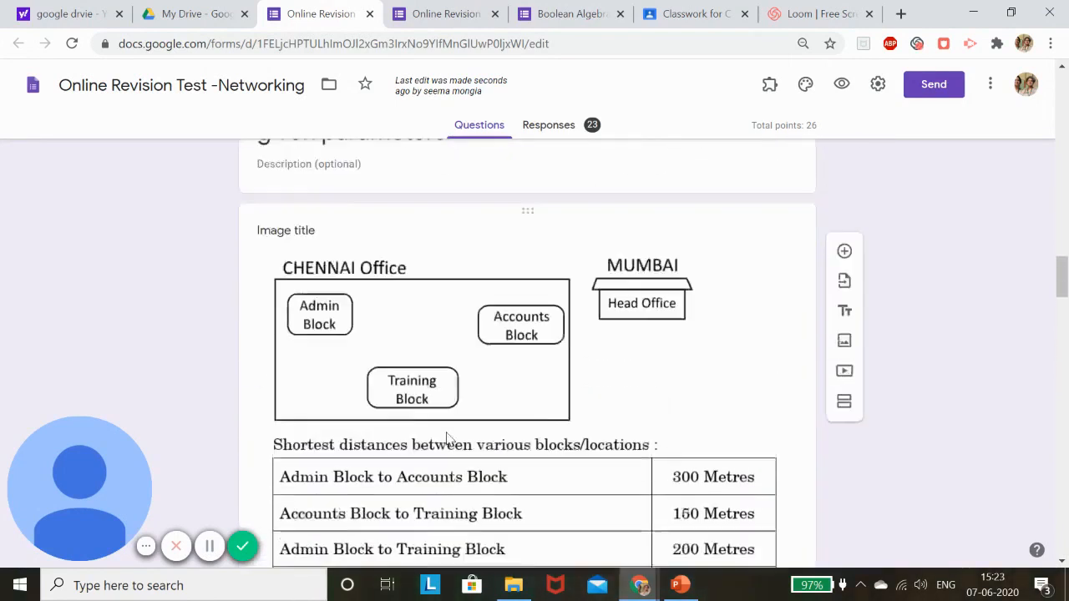
pyautogui.scroll(2, 447, 436)
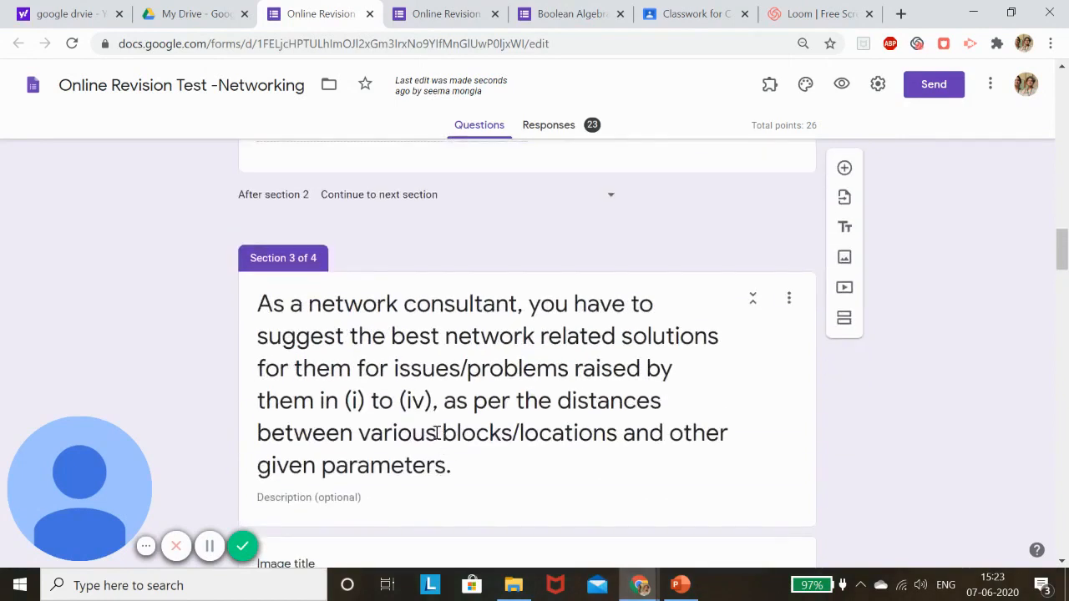
# Go to My Drive and bring up the Untitled form containing the file upload question for editing
pyautogui.click(40, 14)
pyautogui.click(194, 14)
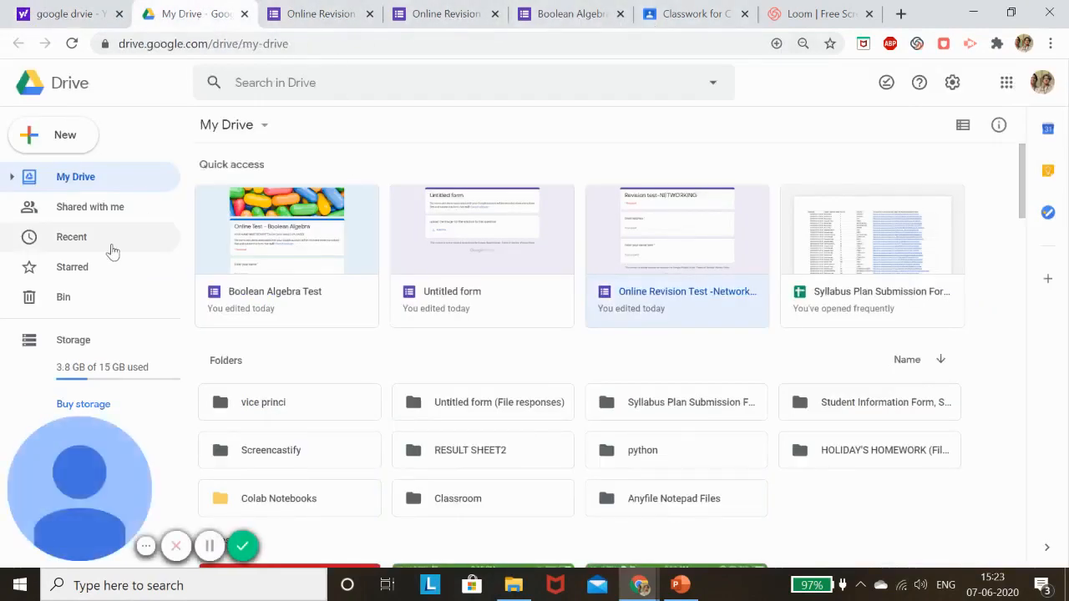
pyautogui.click(83, 145)
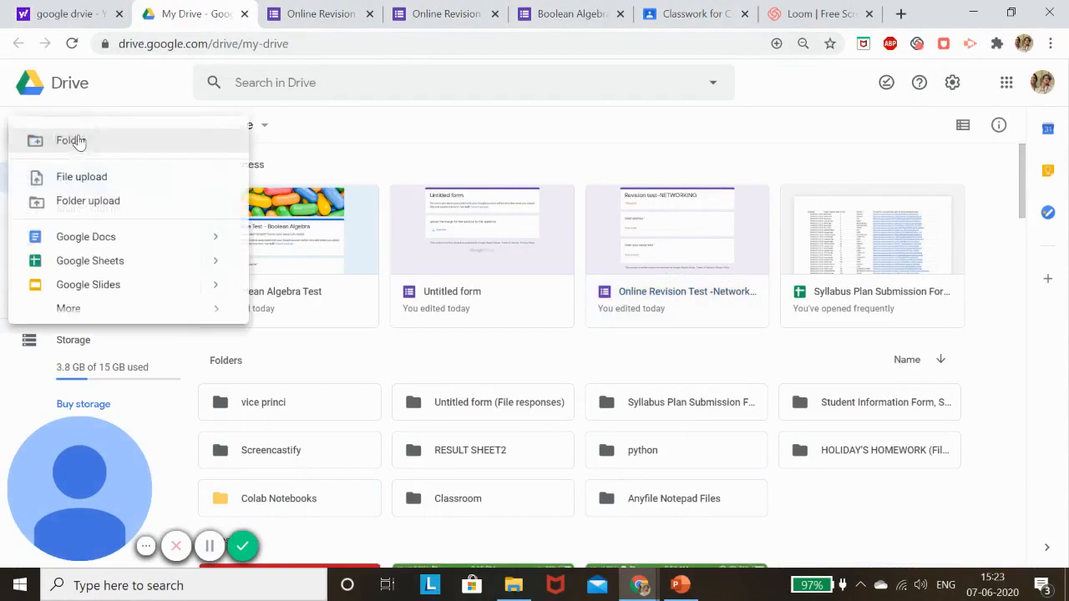
pyautogui.click(123, 241)
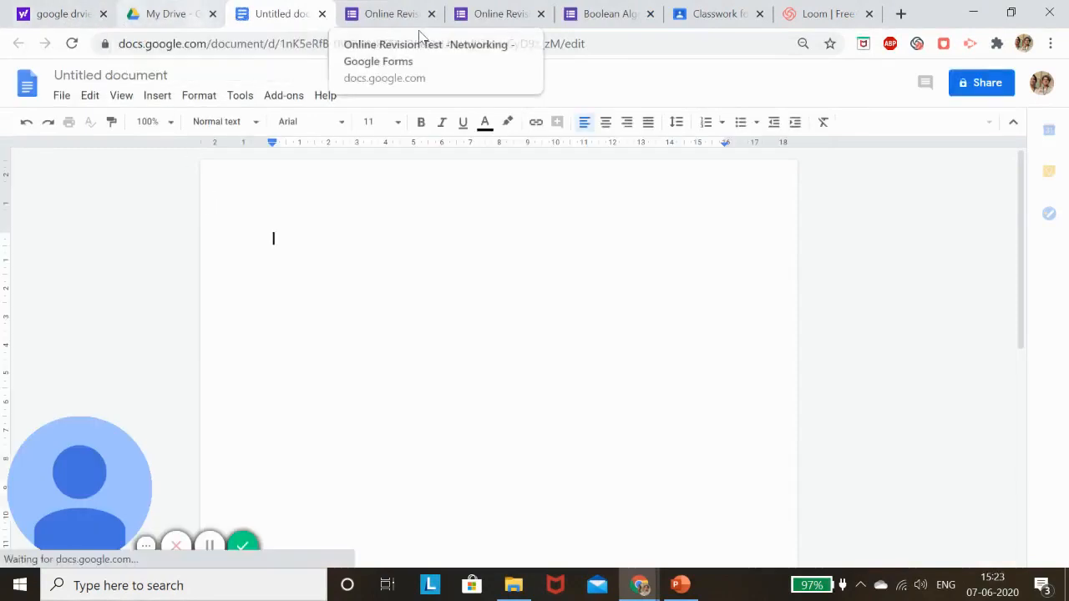
pyautogui.click(75, 15)
pyautogui.click(17, 44)
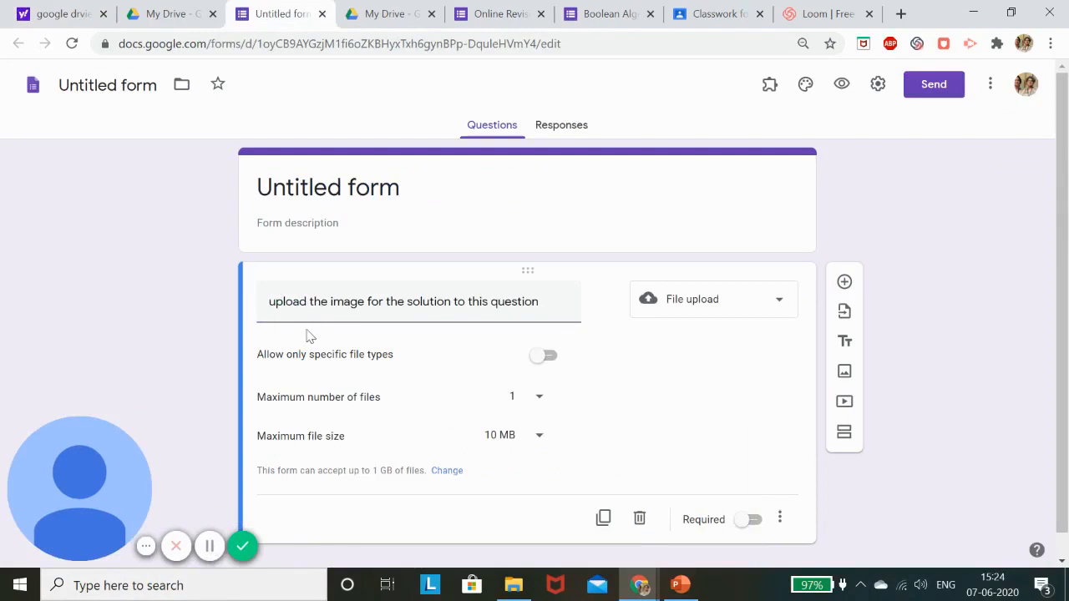
# Delete the existing wording of the file upload question's title in the Untitled form
pyautogui.tripleClick(312, 302)
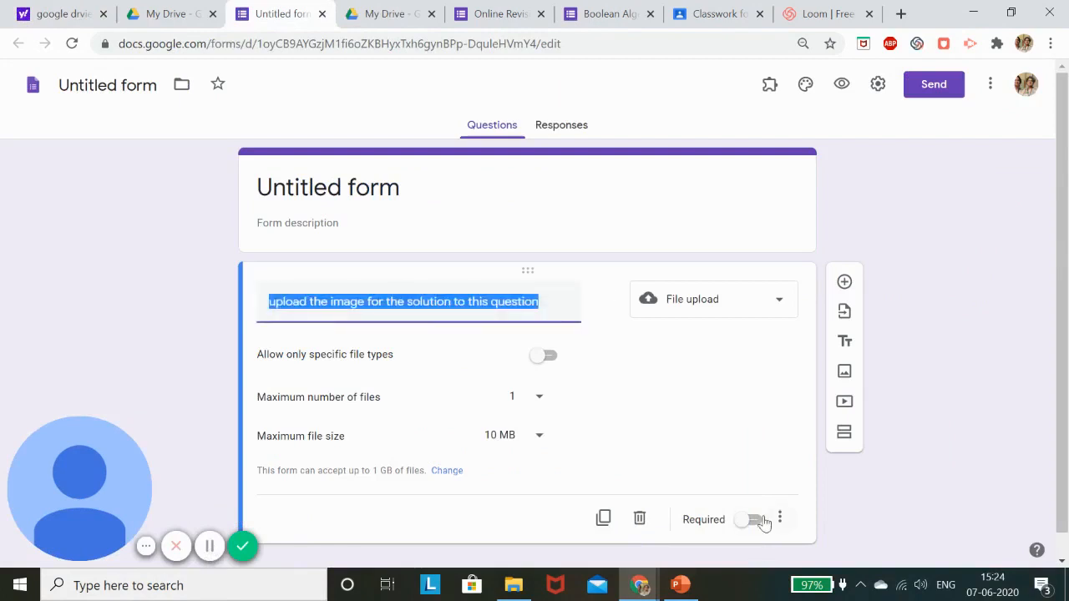
pyautogui.click(687, 433)
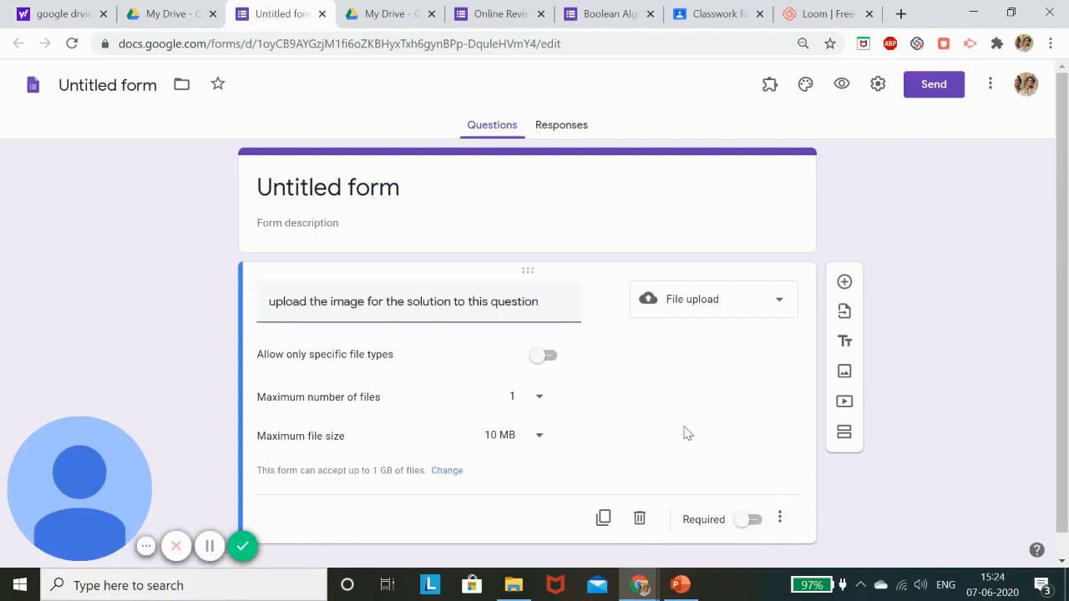
pyautogui.tripleClick(563, 298)
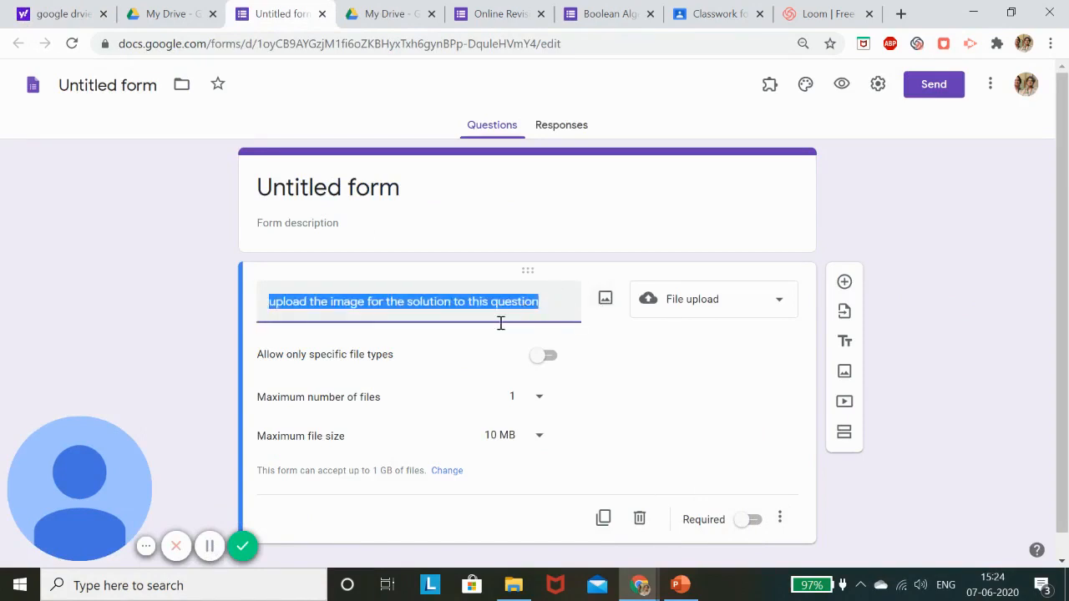
pyautogui.click(500, 323)
pyautogui.write('This')
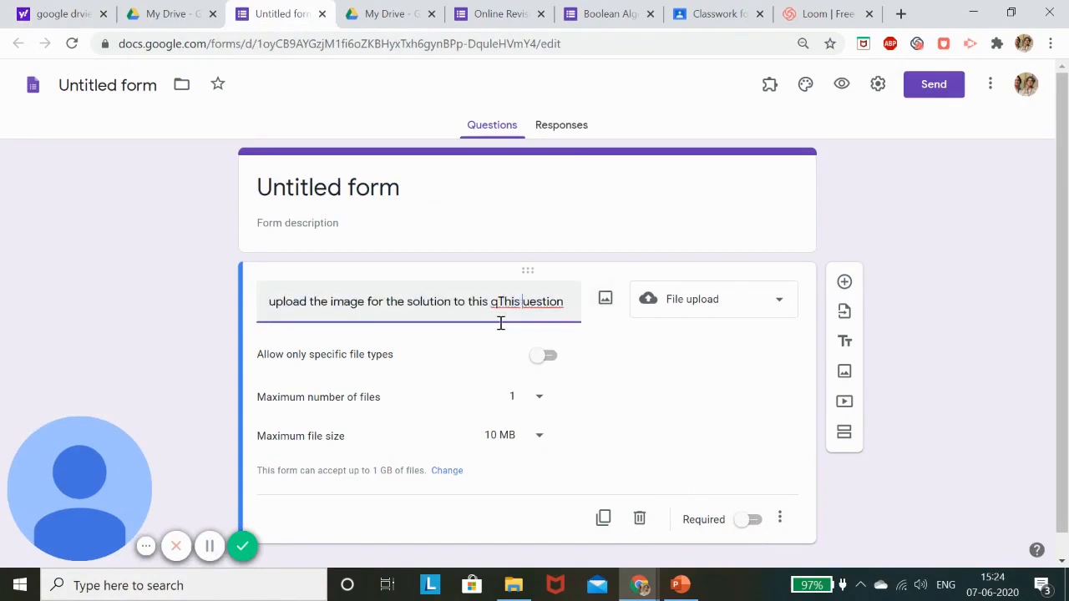
pyautogui.press('BackSpace')
pyautogui.press('BackSpace')
pyautogui.press('BackSpace')
pyautogui.press('BackSpace')
pyautogui.press('BackSpace')
pyautogui.press('BackSpace')
pyautogui.press('BackSpace')
pyautogui.press('BackSpace')
pyautogui.press('BackSpace')
pyautogui.press('BackSpace')
pyautogui.press('BackSpace')
pyautogui.press('BackSpace')
pyautogui.press('BackSpace')
pyautogui.press('BackSpace')
pyautogui.press('BackSpace')
pyautogui.press('BackSpace')
pyautogui.press('BackSpace')
pyautogui.press('BackSpace')
pyautogui.press('BackSpace')
pyautogui.press('BackSpace')
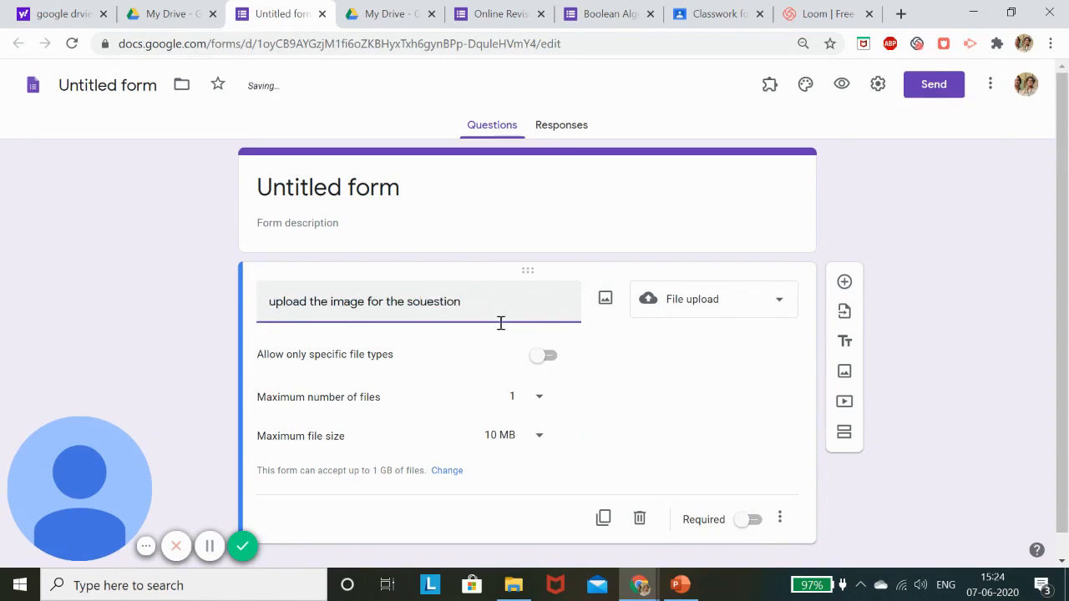
pyautogui.press('BackSpace')
pyautogui.press('BackSpace')
pyautogui.press('BackSpace')
# Enter "Read the question below and answer the parts (i) to (iv)" as the question's title
pyautogui.write('Read the dquesti')
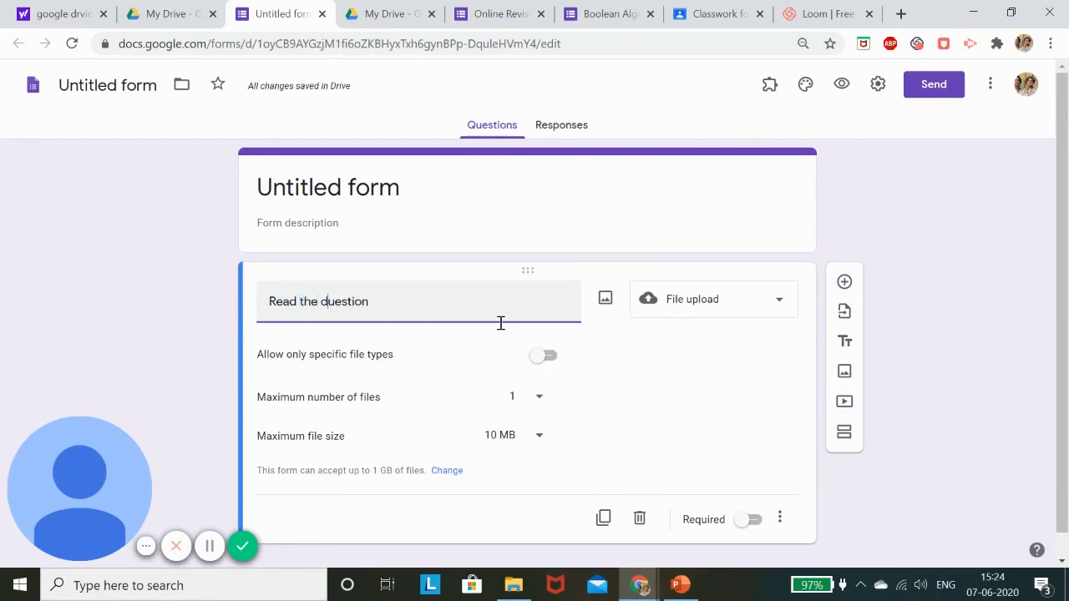
pyautogui.write('on below')
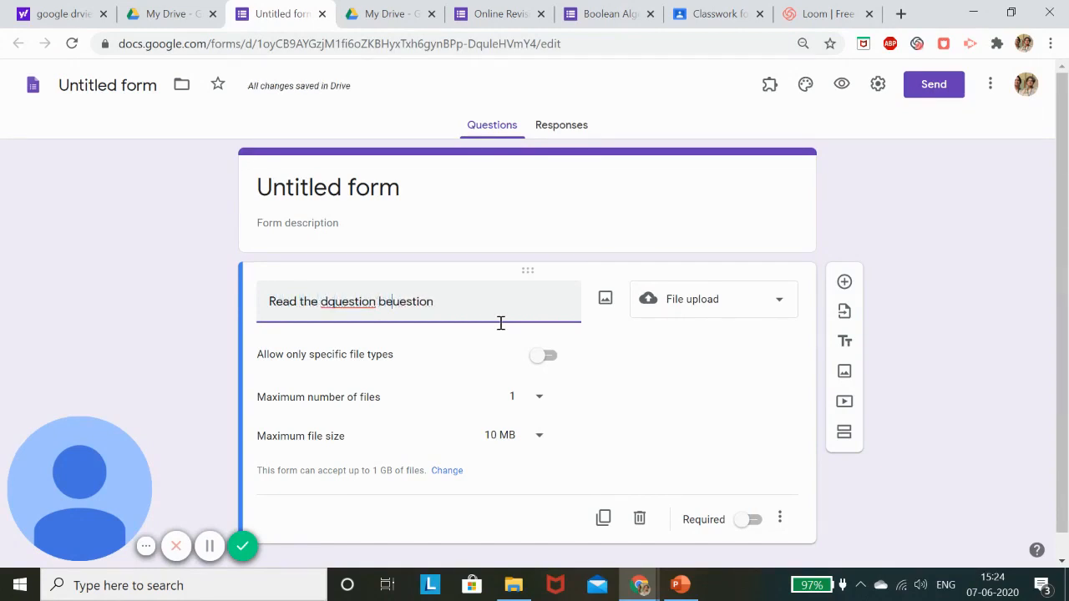
pyautogui.write(' and asnw')
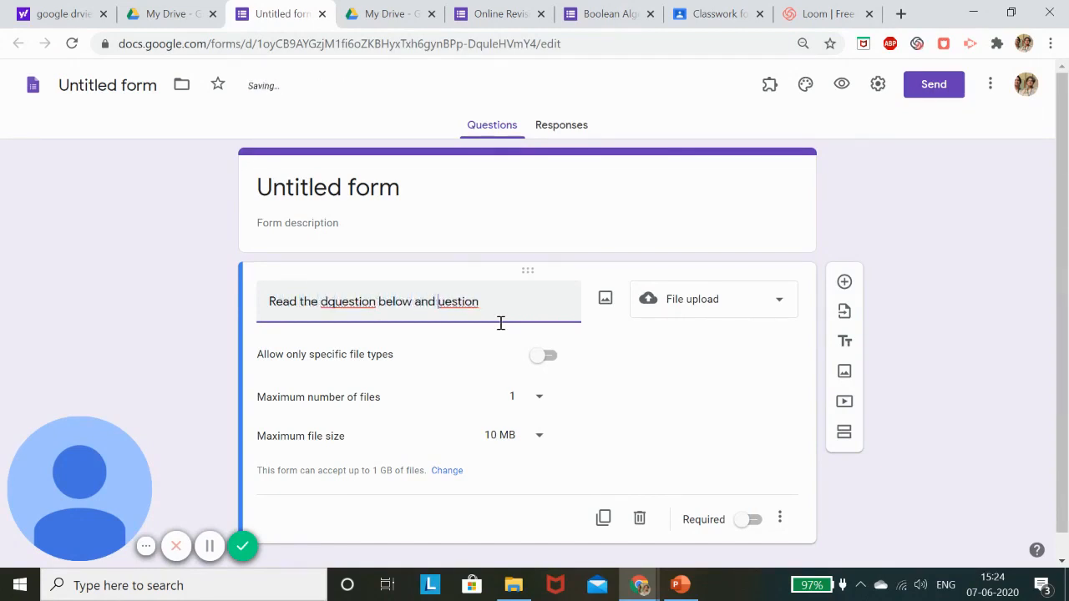
pyautogui.write('er')
pyautogui.press('BackSpace')
pyautogui.press('BackSpace')
pyautogui.press('BackSpace')
pyautogui.press('BackSpace')
pyautogui.press('BackSpace')
pyautogui.write('nswer the parts')
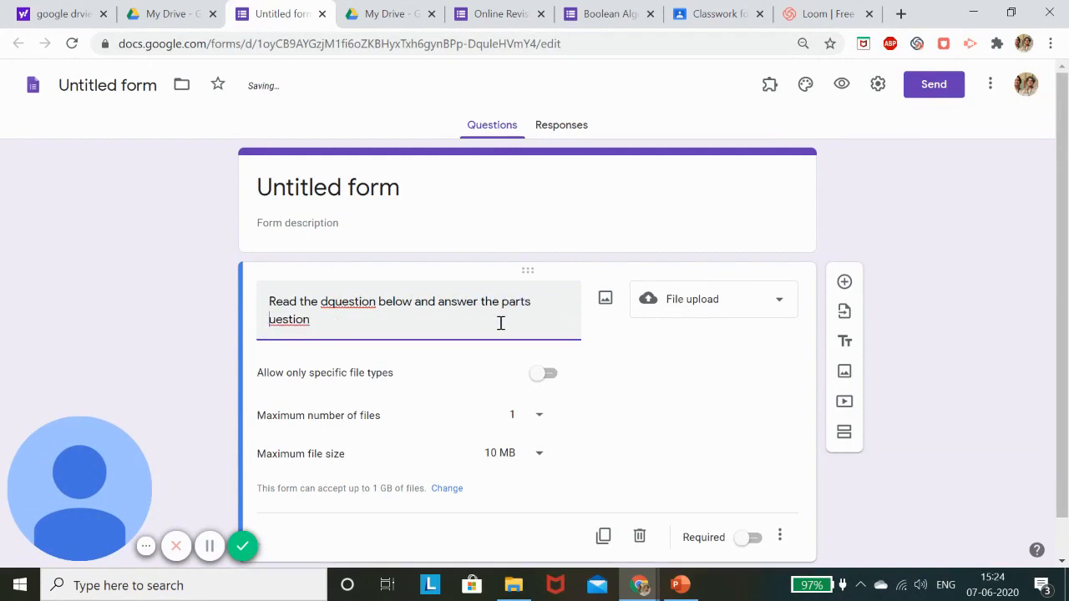
pyautogui.write(' (i) to ')
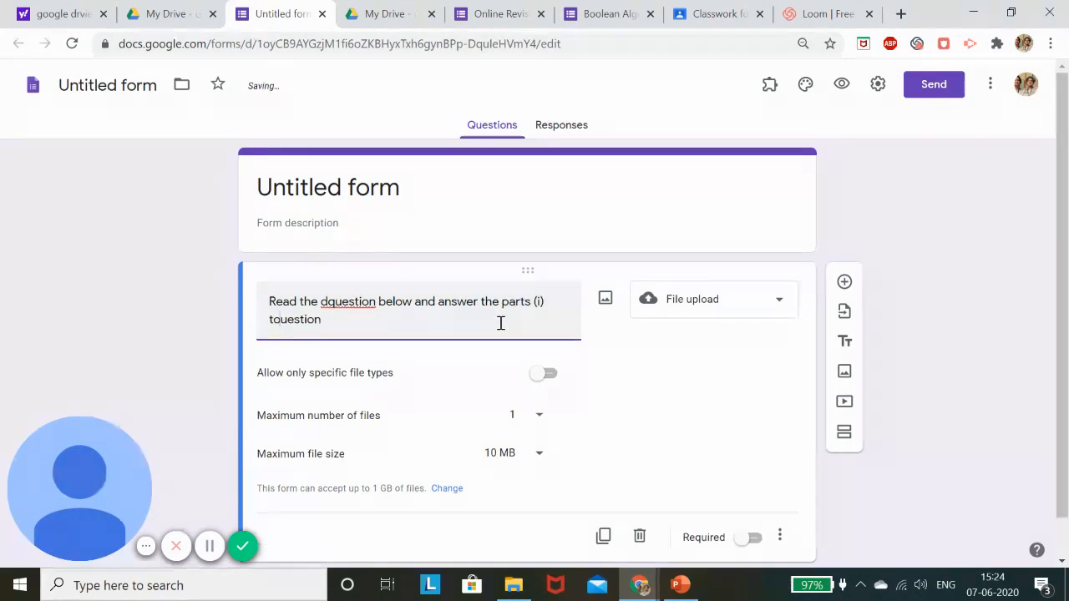
pyautogui.write('(ivl')
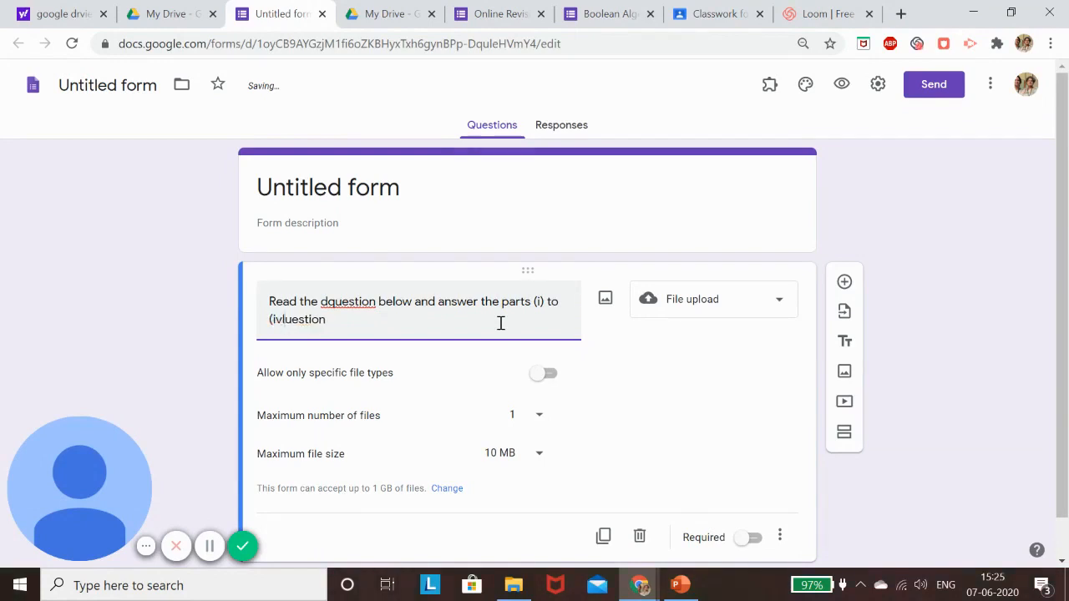
# Clean up the question title by removing the leftover characters after "(iv)" and the stray "d" before "question"
pyautogui.press('Delete')
pyautogui.press('Delete')
pyautogui.press('Delete')
pyautogui.press('Delete')
pyautogui.press('Delete')
pyautogui.press('Delete')
pyautogui.click(328, 302)
pyautogui.press('BackSpace')
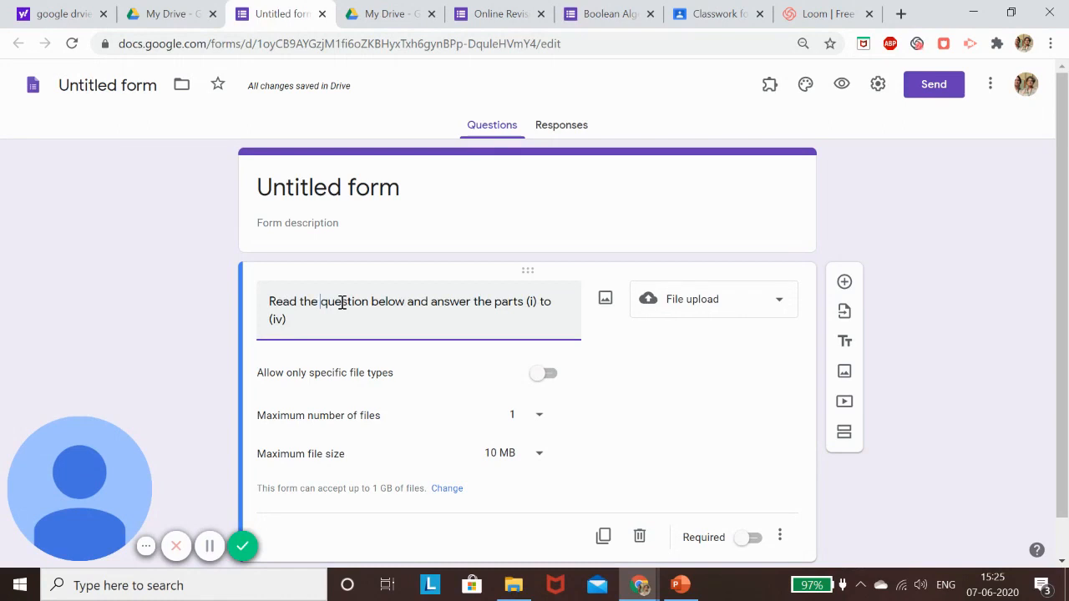
# Add a new section to the Untitled form after the "Read the question below" file upload question
pyautogui.click(311, 322)
pyautogui.click(844, 434)
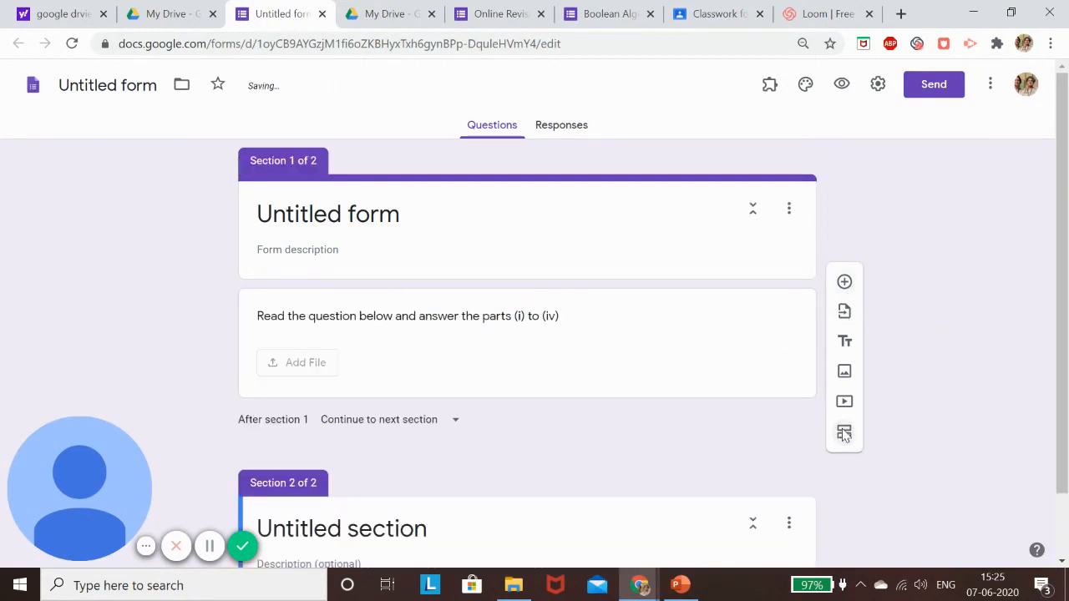
pyautogui.scroll(-1, 656, 430)
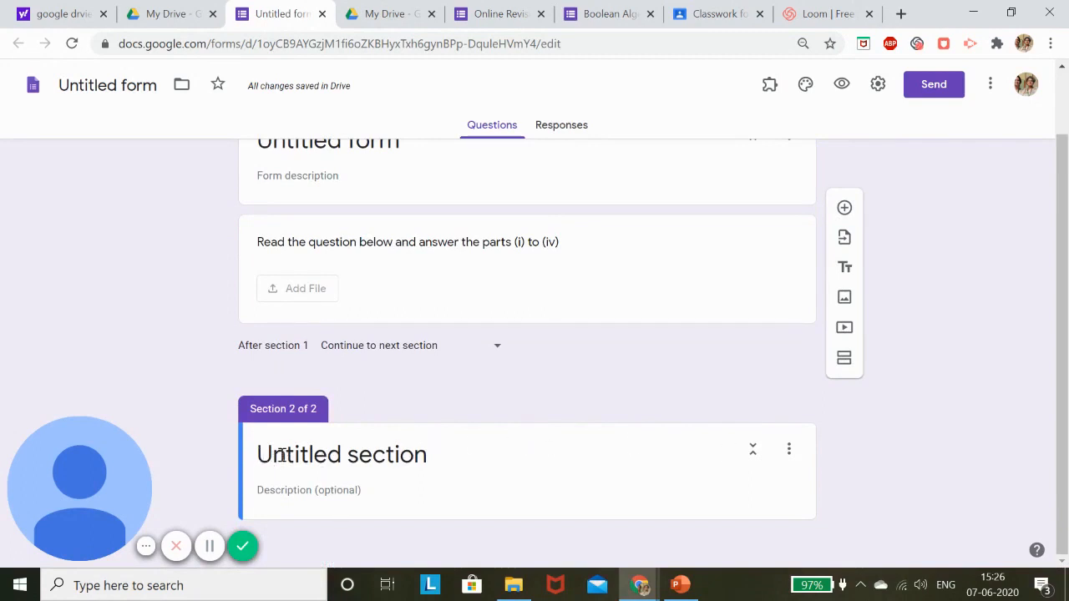
# Enter "i" with blank lines before and after it in section 2's description, and add a blank question below it
pyautogui.click(444, 457)
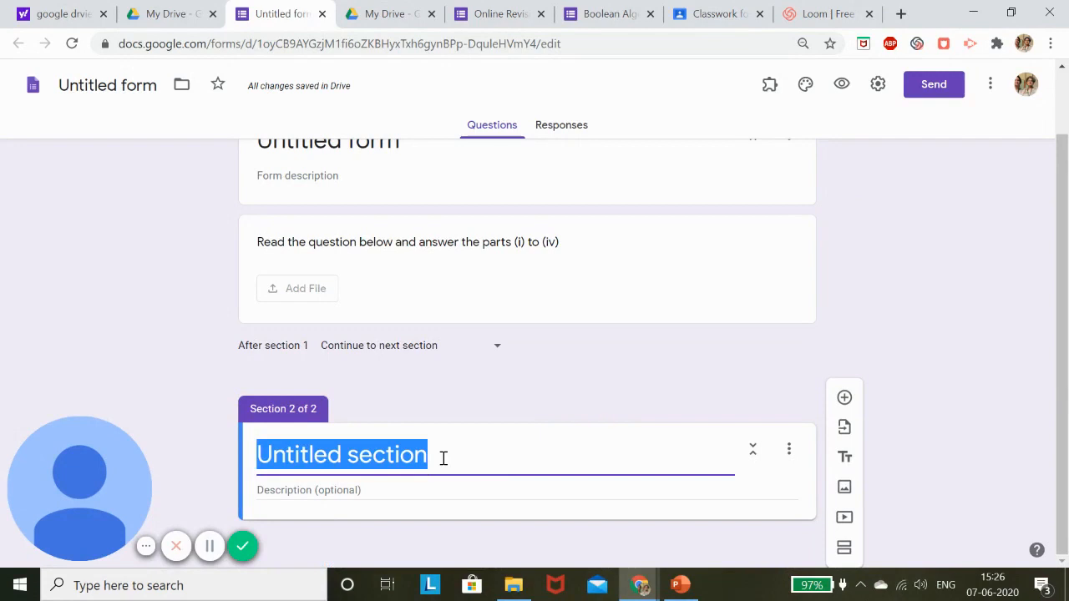
pyautogui.click(344, 493)
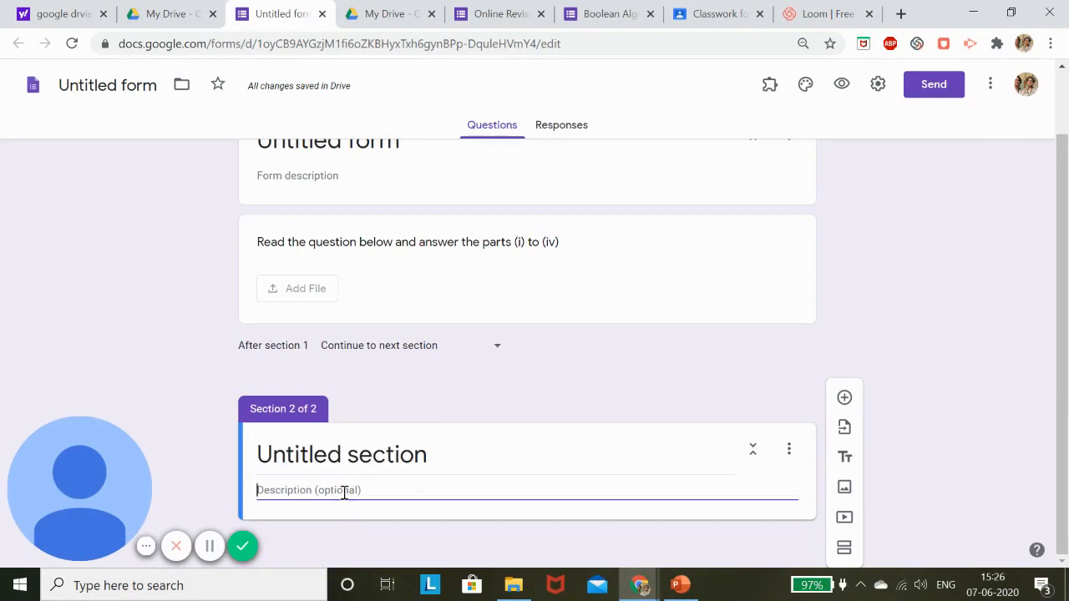
pyautogui.press('Return')
pyautogui.press('Return')
pyautogui.press('Return')
pyautogui.press('Return')
pyautogui.scroll(-2, 344, 493)
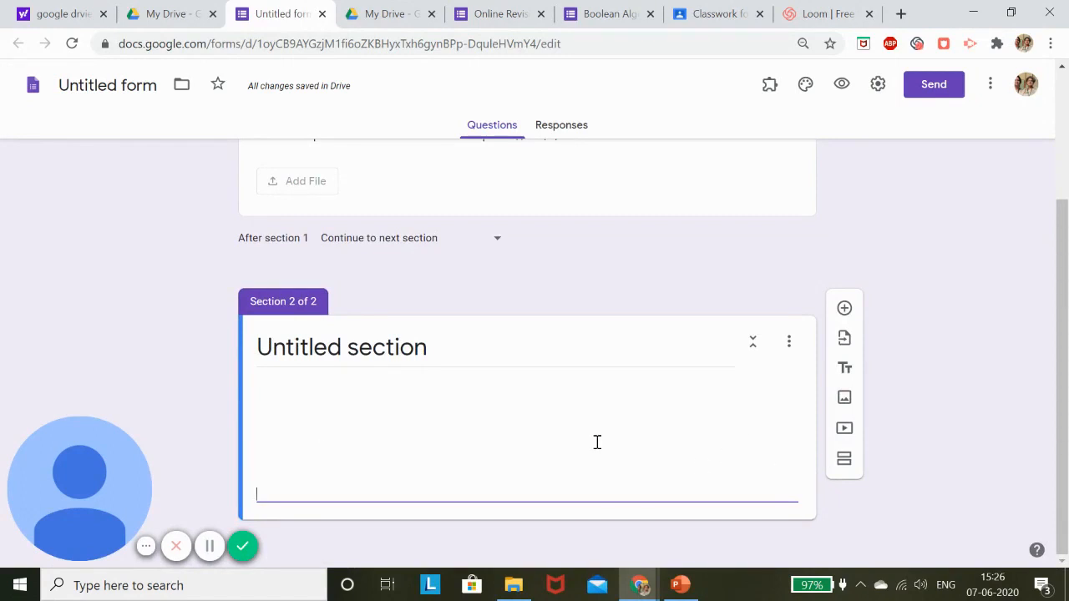
pyautogui.write('i')
pyautogui.press('Return')
pyautogui.press('Return')
pyautogui.press('Return')
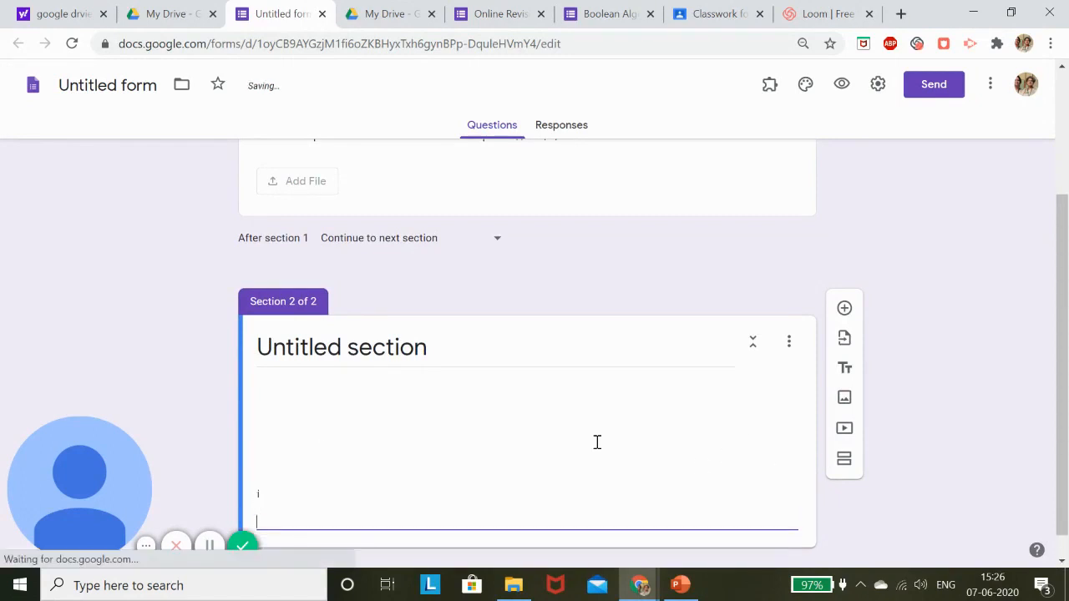
pyautogui.scroll(-1, 732, 413)
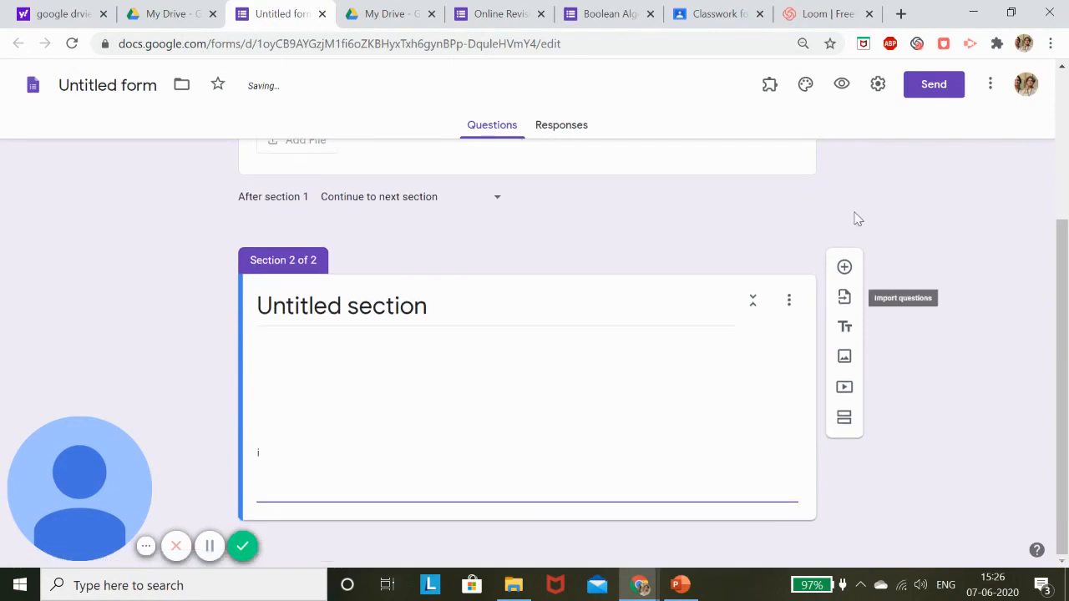
pyautogui.click(844, 269)
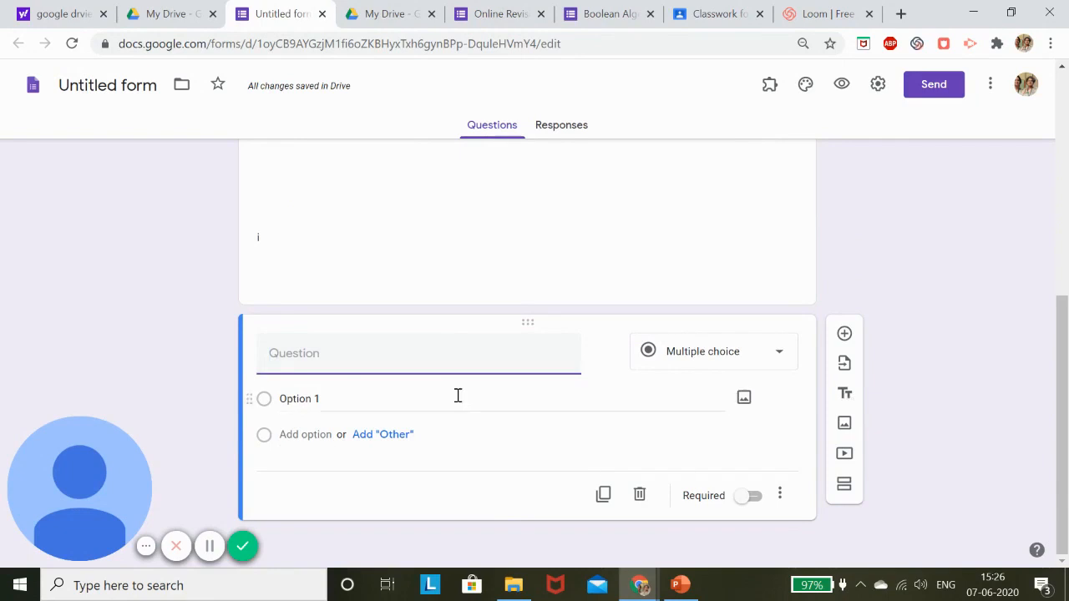
pyautogui.scroll(2, 456, 396)
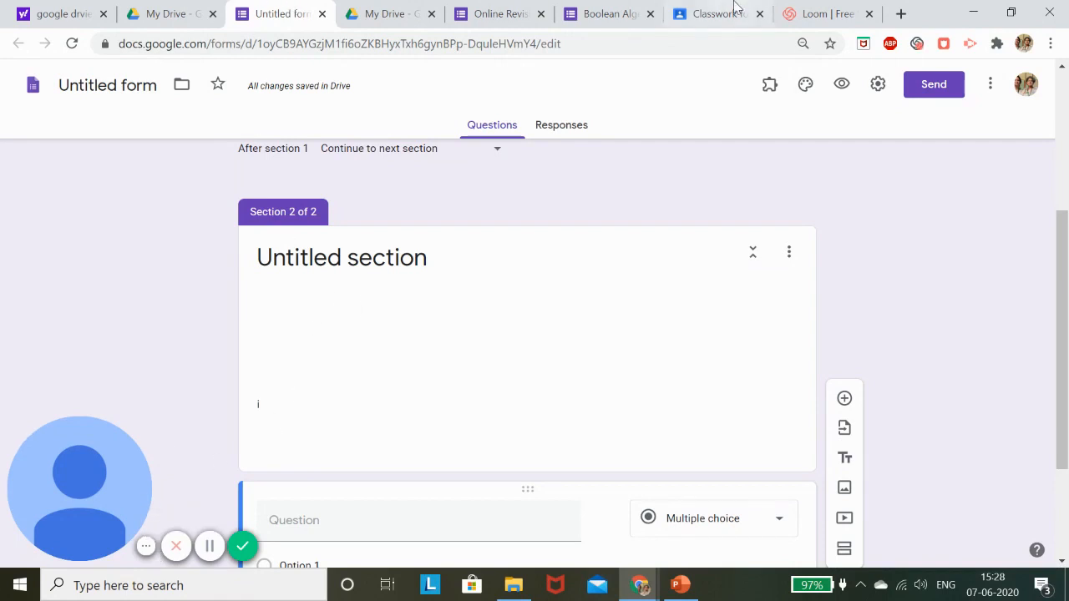
# Switch to the Online Revision Test -Networking form and find the network consultant case in section 3 of its questions
pyautogui.click(499, 15)
pyautogui.scroll(-7, 402, 288)
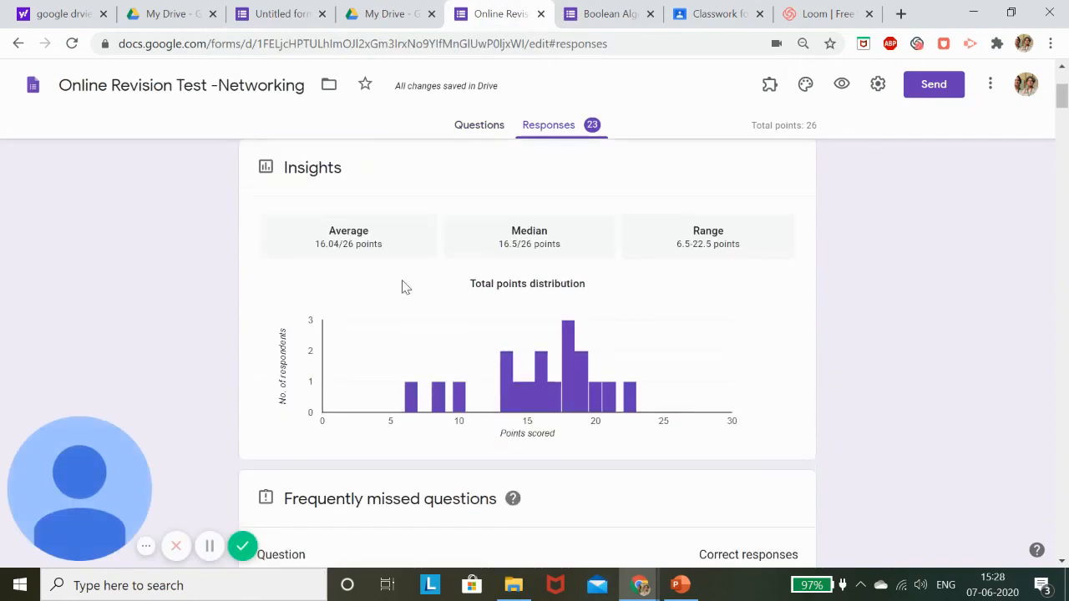
pyautogui.scroll(6, 468, 240)
pyautogui.click(473, 129)
pyautogui.scroll(-15, 460, 370)
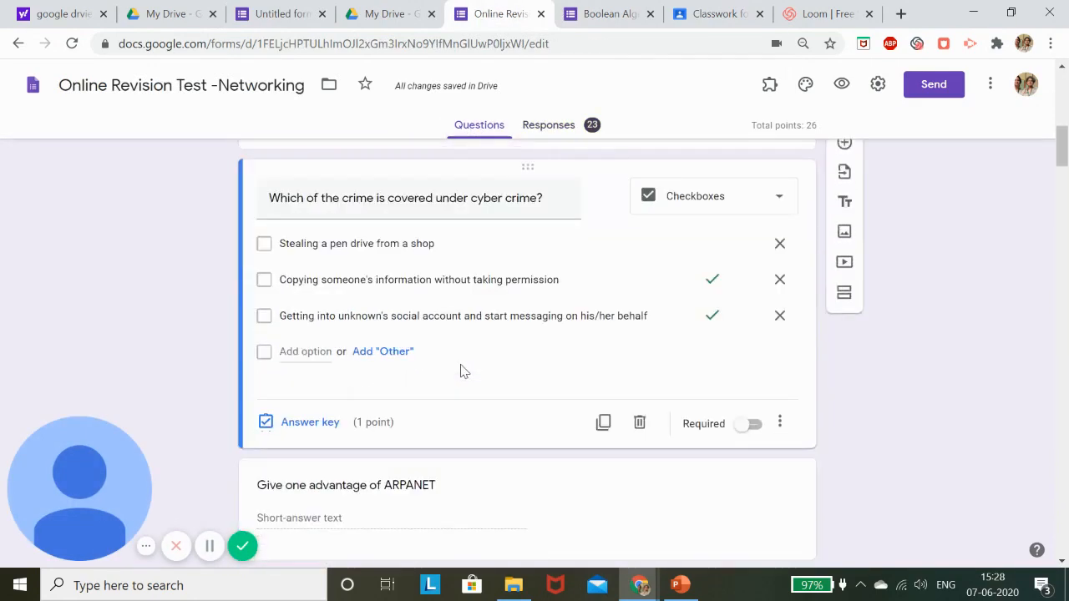
pyautogui.scroll(-15, 462, 365)
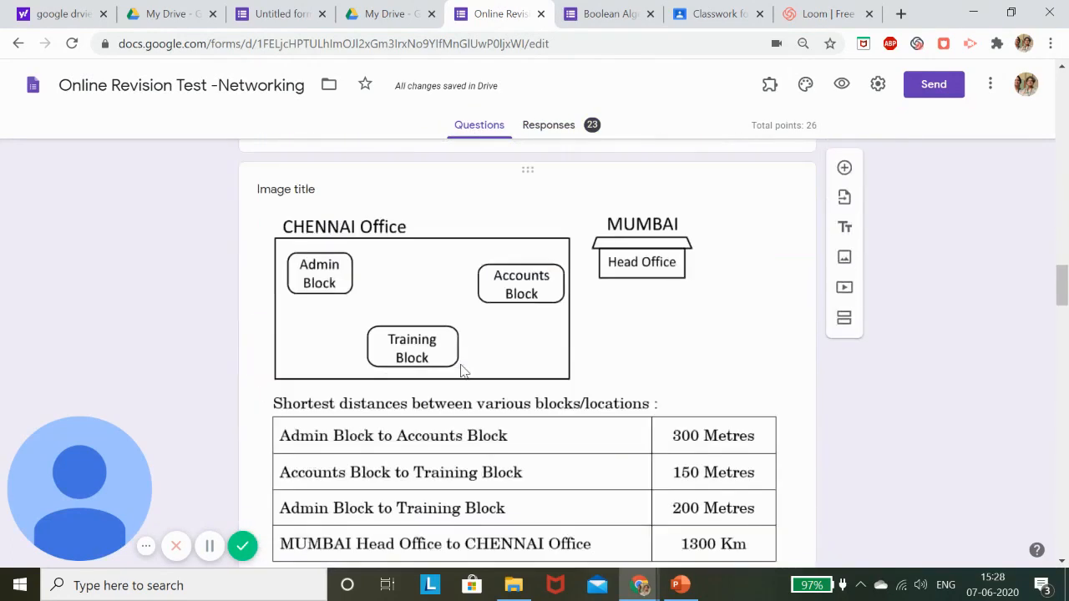
pyautogui.scroll(4, 462, 372)
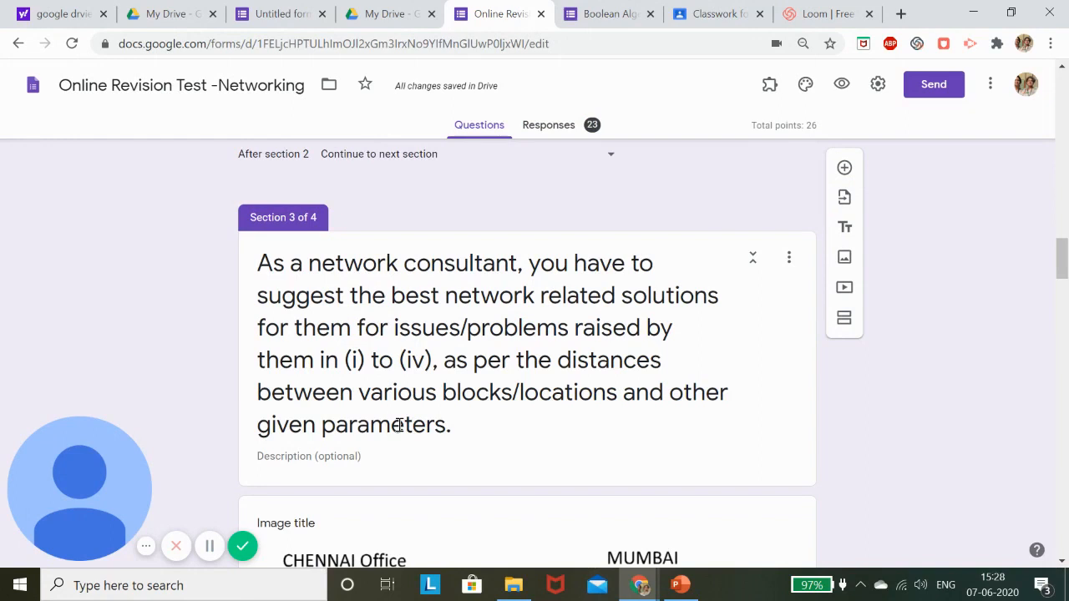
# Examine section 3's office layout image, distance and computer tables, and the sub-questions that follow, through to the start of section 4
pyautogui.scroll(-2, 399, 426)
pyautogui.scroll(-5, 400, 432)
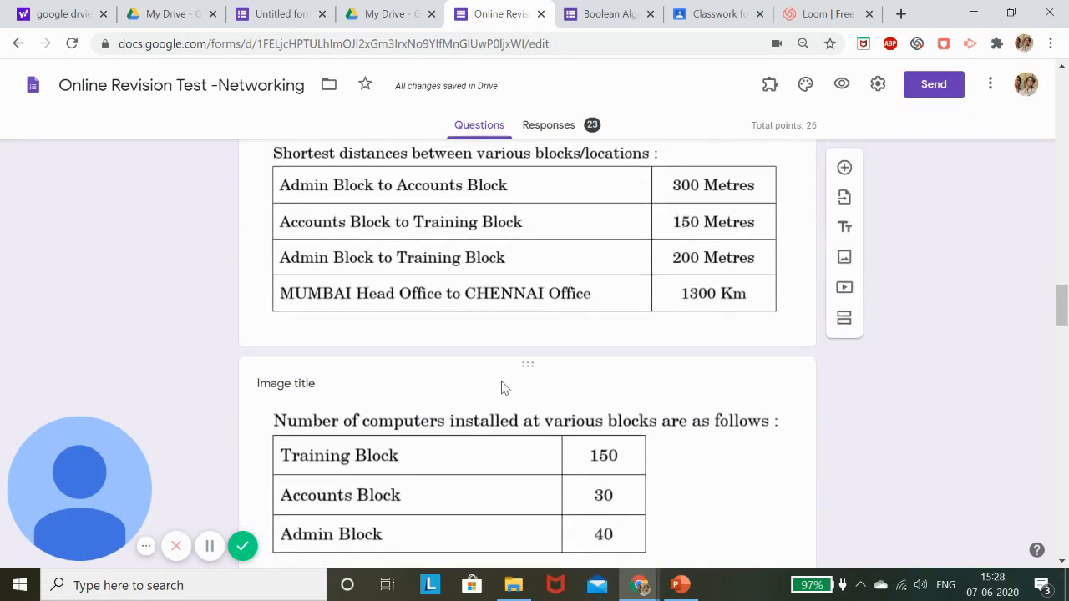
pyautogui.scroll(3, 501, 383)
pyautogui.scroll(3, 493, 380)
pyautogui.scroll(-3, 484, 294)
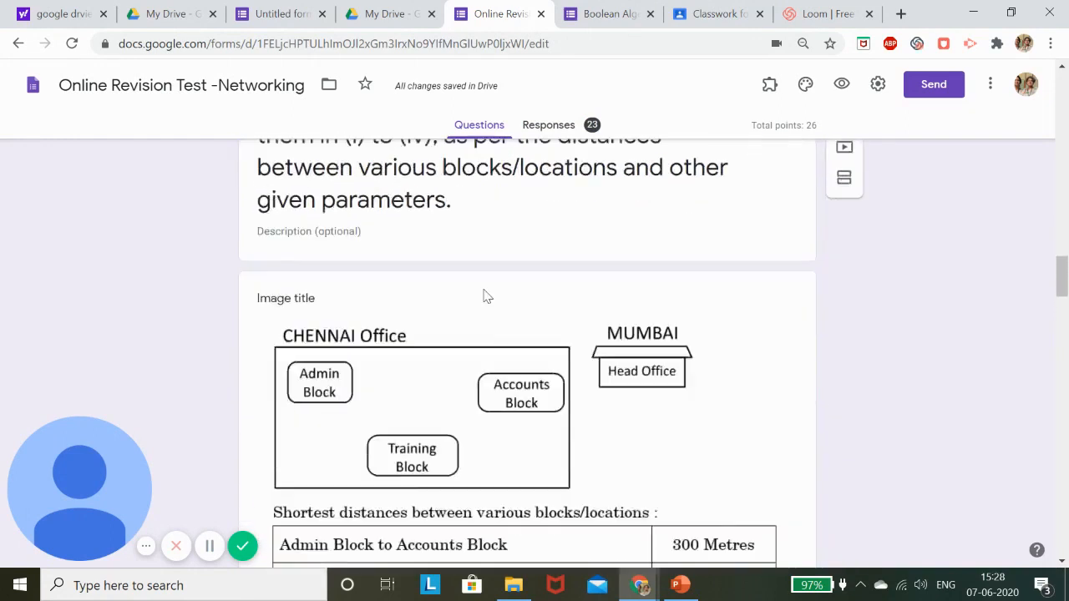
pyautogui.scroll(-5, 467, 330)
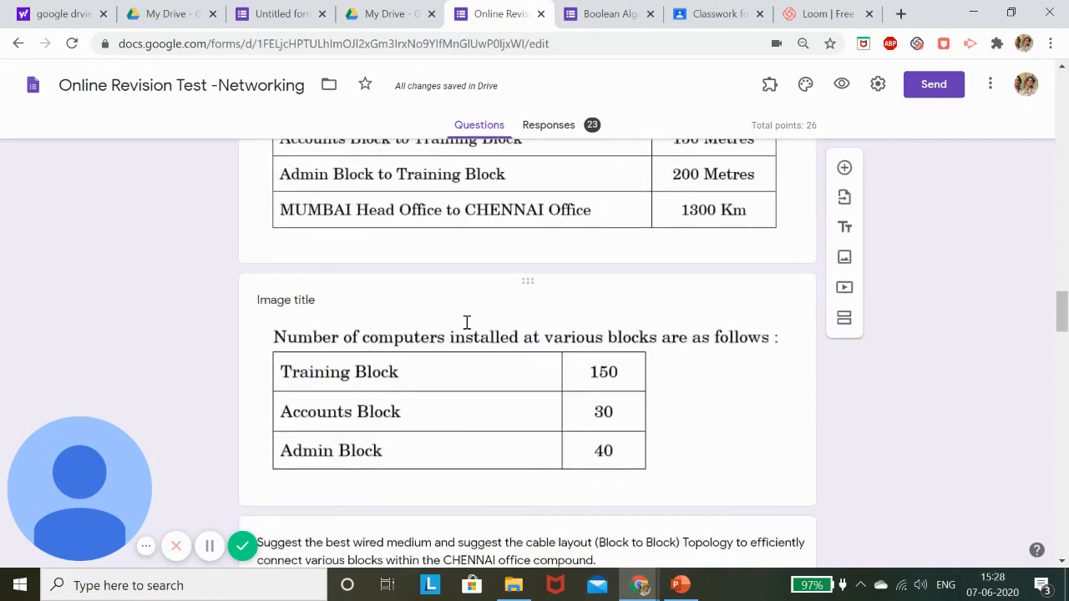
pyautogui.scroll(-1, 468, 329)
pyautogui.scroll(-2, 465, 321)
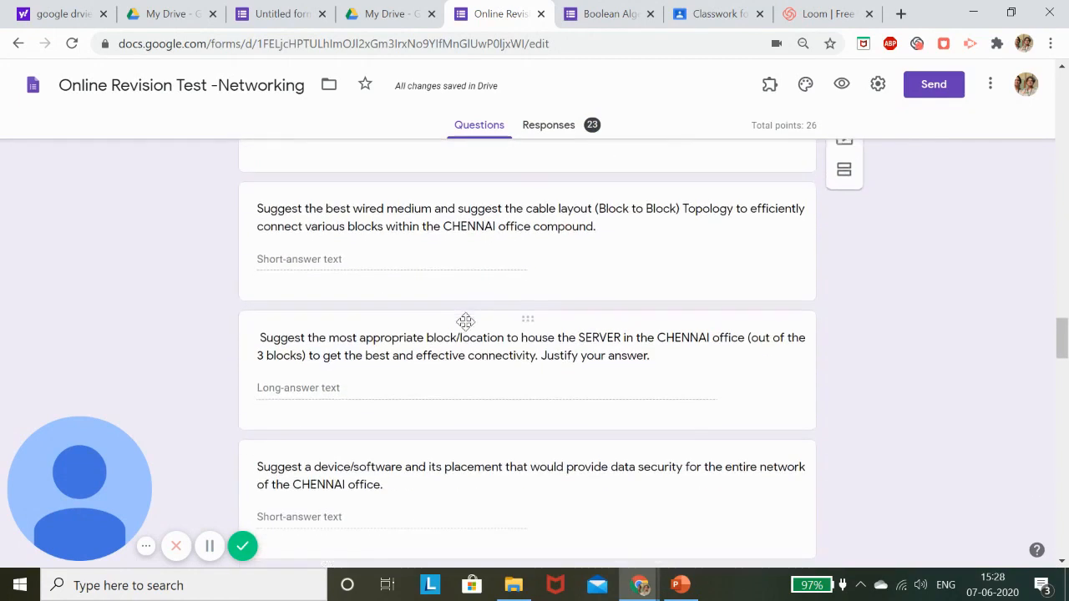
pyautogui.scroll(-4, 387, 464)
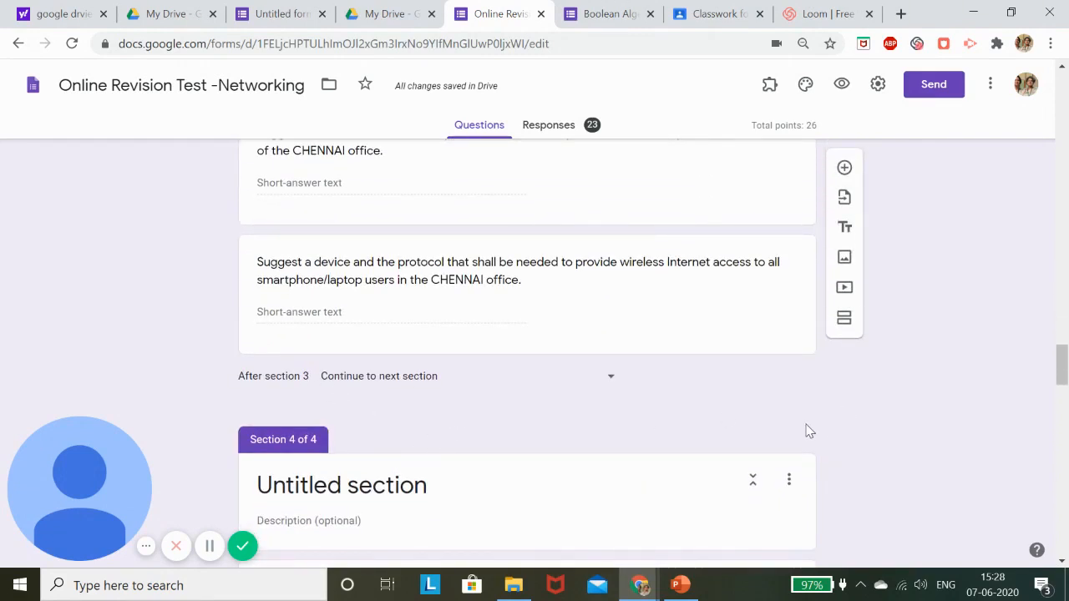
# Go back to section 3's heading and review how its multi-line case text, images and separate sub-questions are arranged
pyautogui.scroll(6, 642, 315)
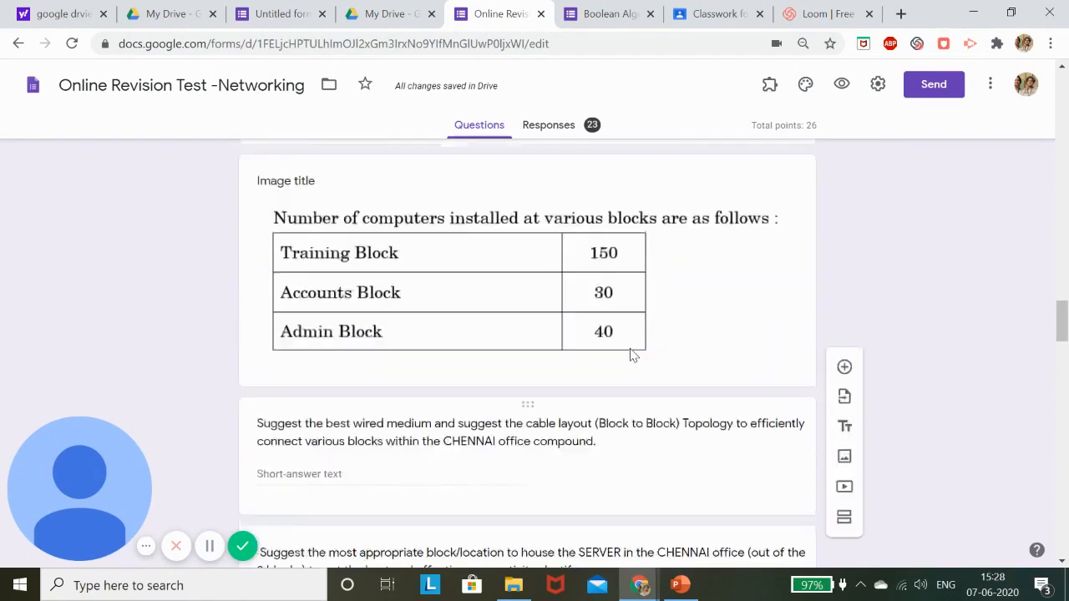
pyautogui.scroll(8, 633, 355)
pyautogui.scroll(4, 567, 354)
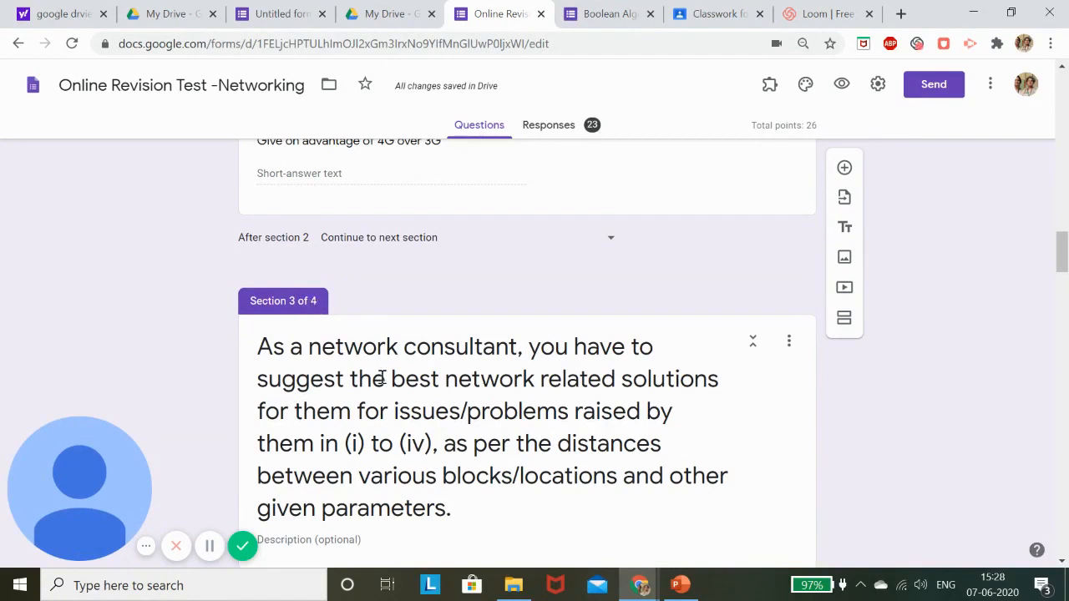
pyautogui.scroll(-2, 382, 376)
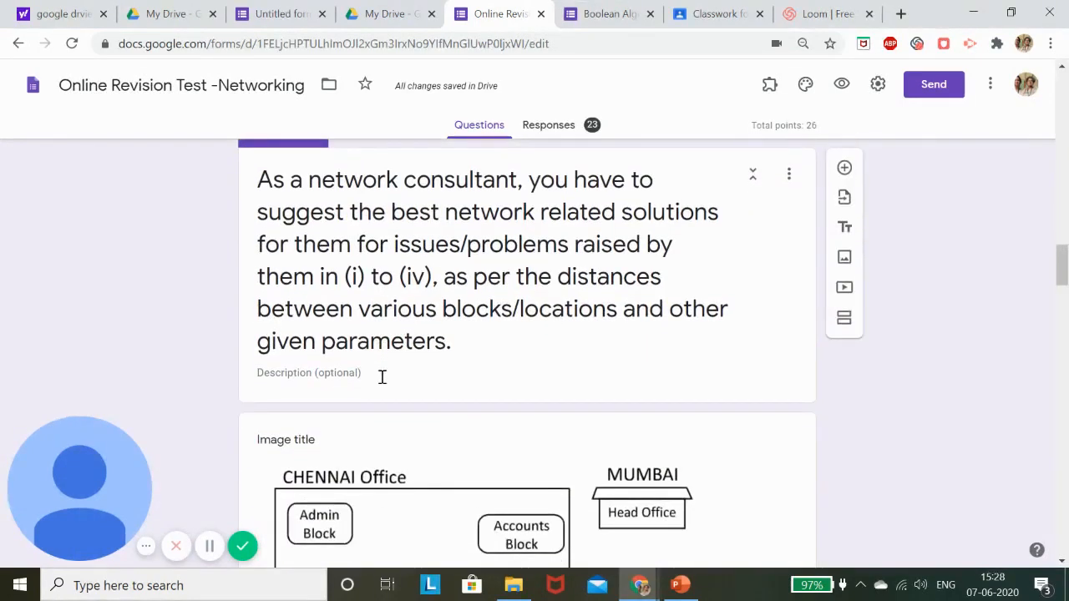
pyautogui.scroll(-1, 378, 380)
pyautogui.scroll(3, 393, 334)
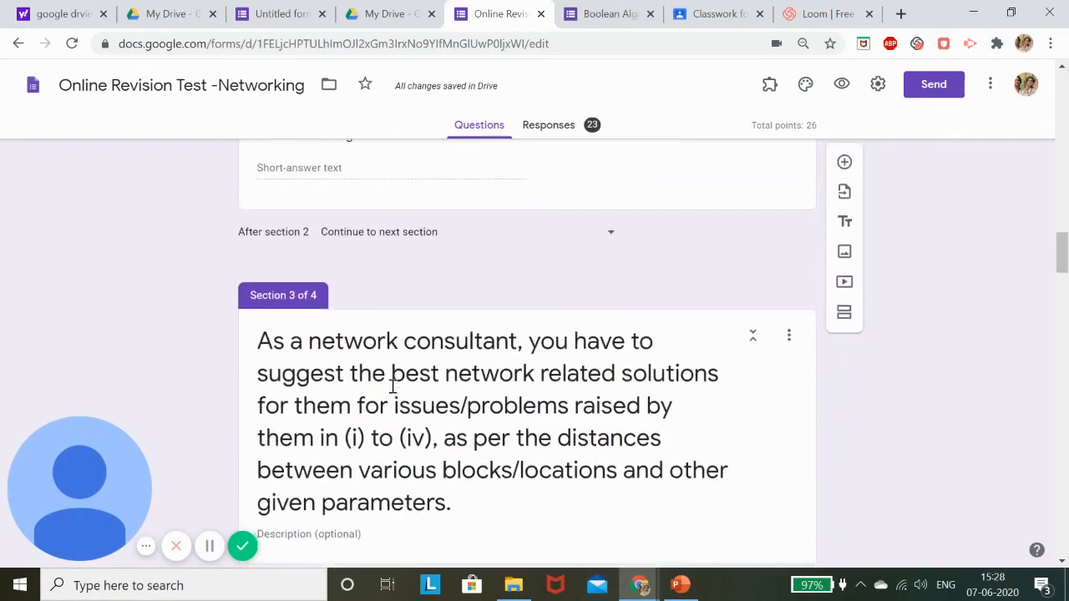
pyautogui.scroll(-12, 393, 386)
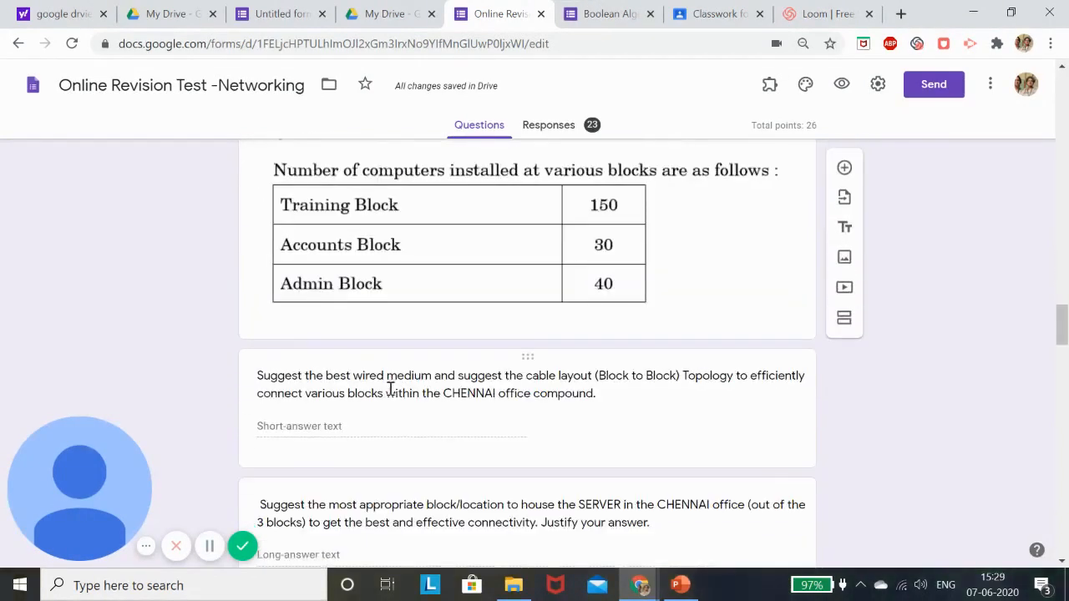
pyautogui.scroll(-3, 390, 389)
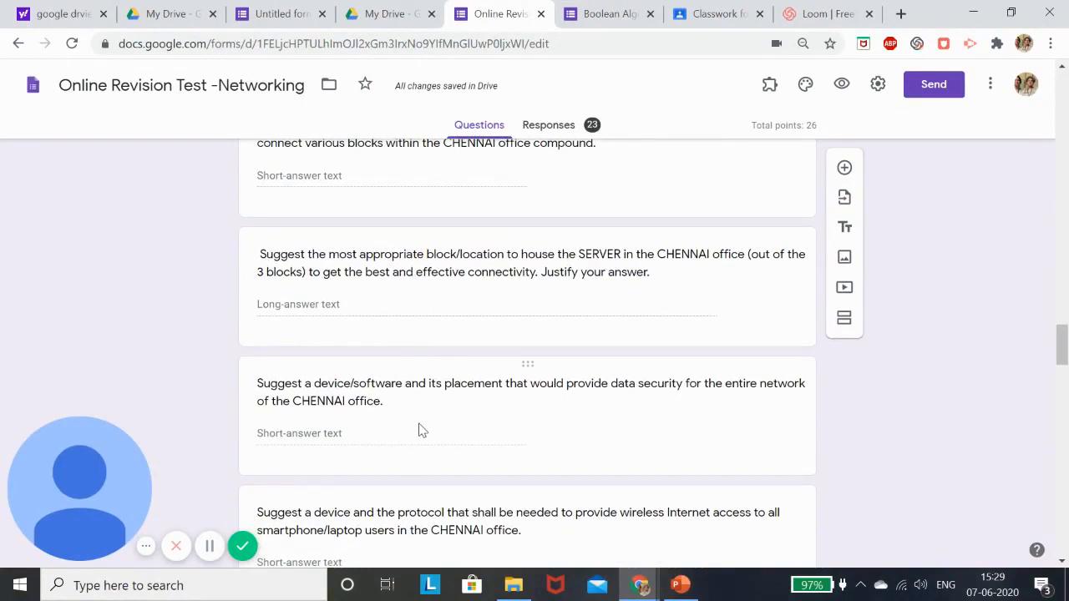
pyautogui.scroll(3, 421, 430)
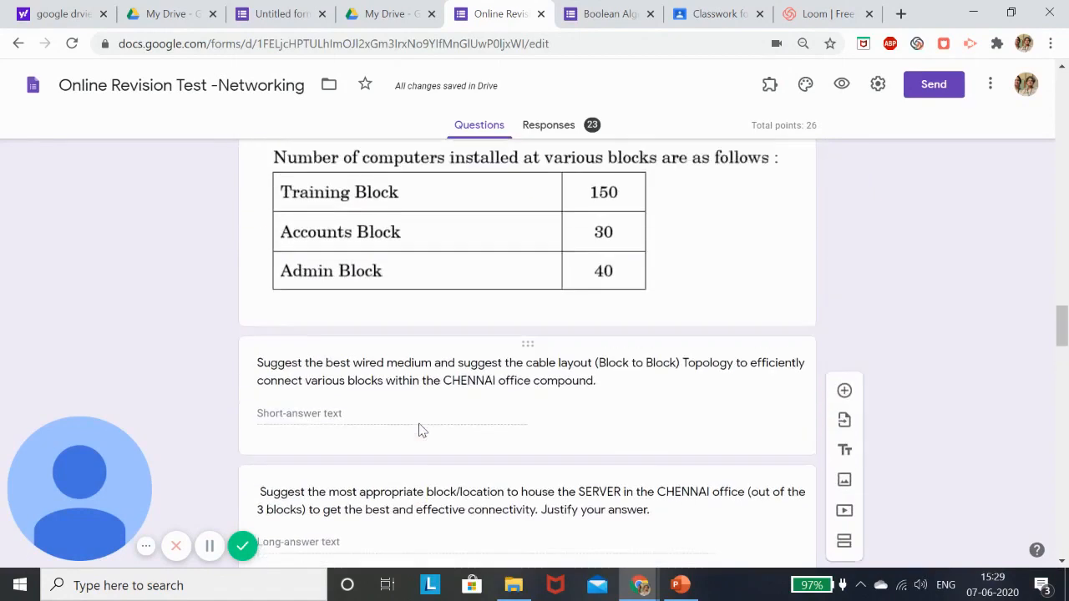
# Switch to the PowerPoint presentation and advance from the Tip No 9 slide to Tip No 10
pyautogui.click(681, 584)
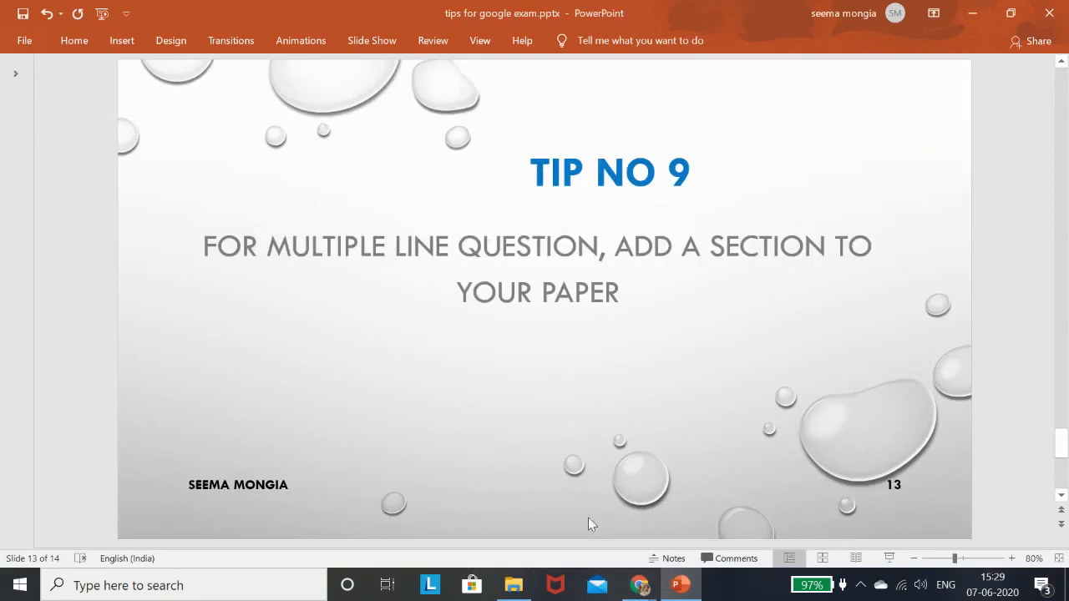
pyautogui.press('pagedown')
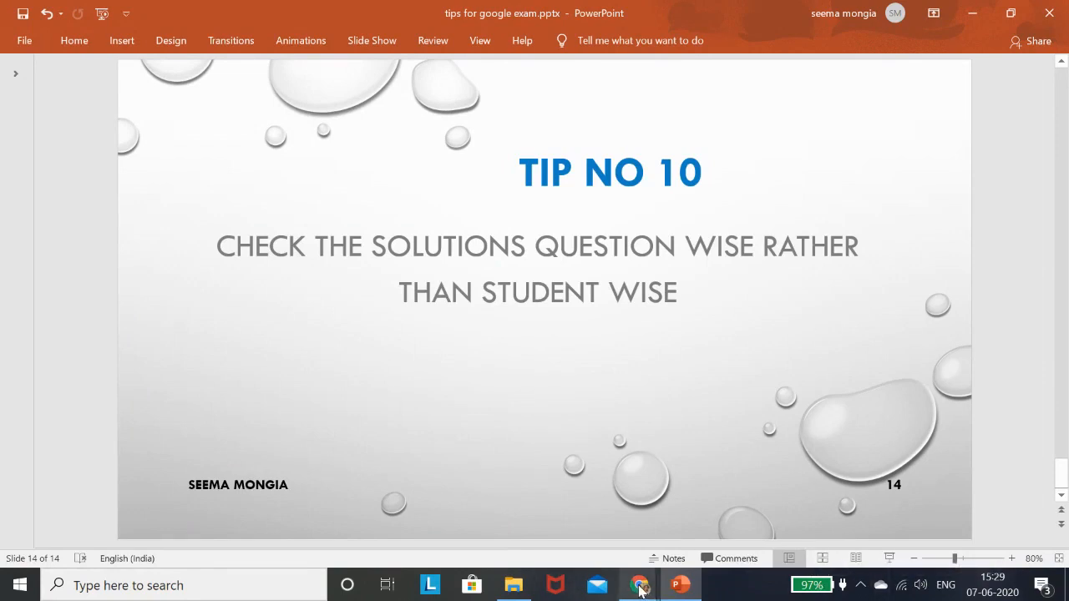
# Return to the Networking test in Chrome and examine its response summary, including insights, frequently missed questions and scores
pyautogui.moveTo(639, 589)
pyautogui.click(607, 553)
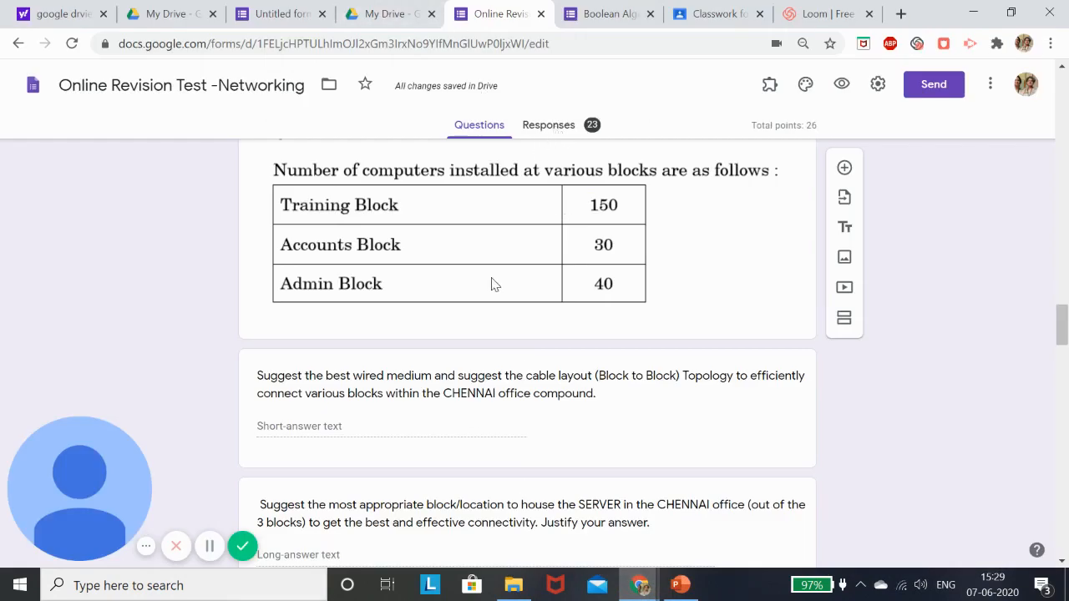
pyautogui.click(555, 125)
pyautogui.scroll(-2, 466, 293)
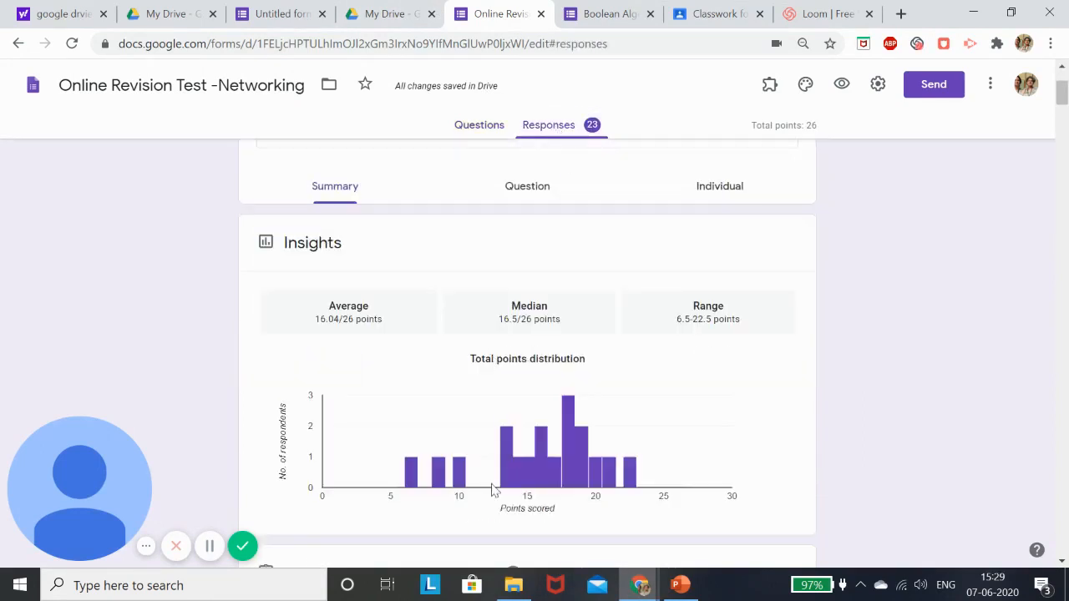
pyautogui.scroll(2, 487, 396)
pyautogui.scroll(-2, 338, 370)
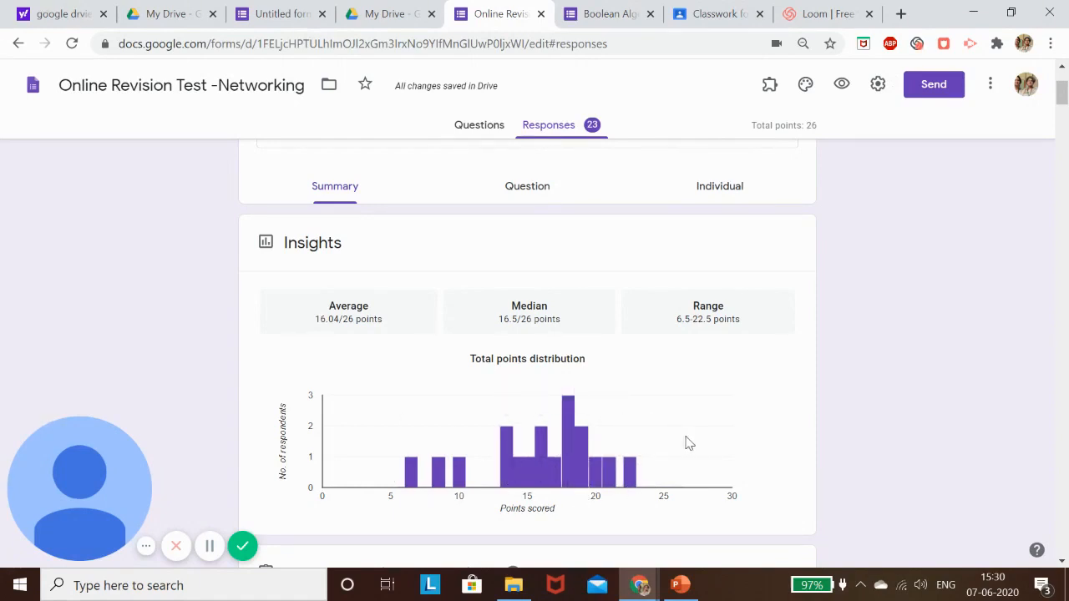
pyautogui.scroll(-4, 615, 398)
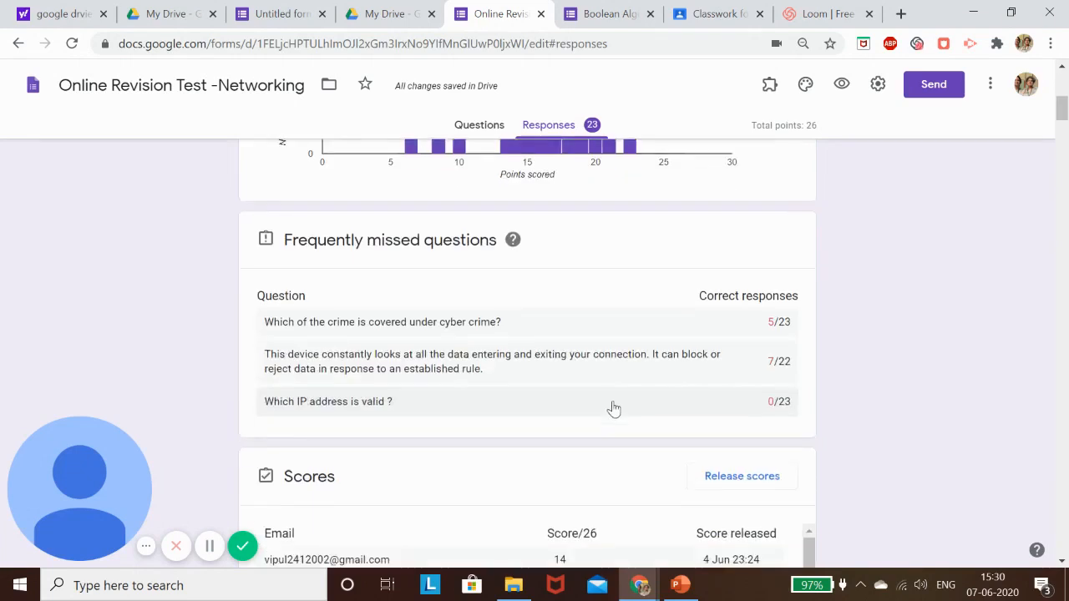
pyautogui.scroll(-15, 614, 384)
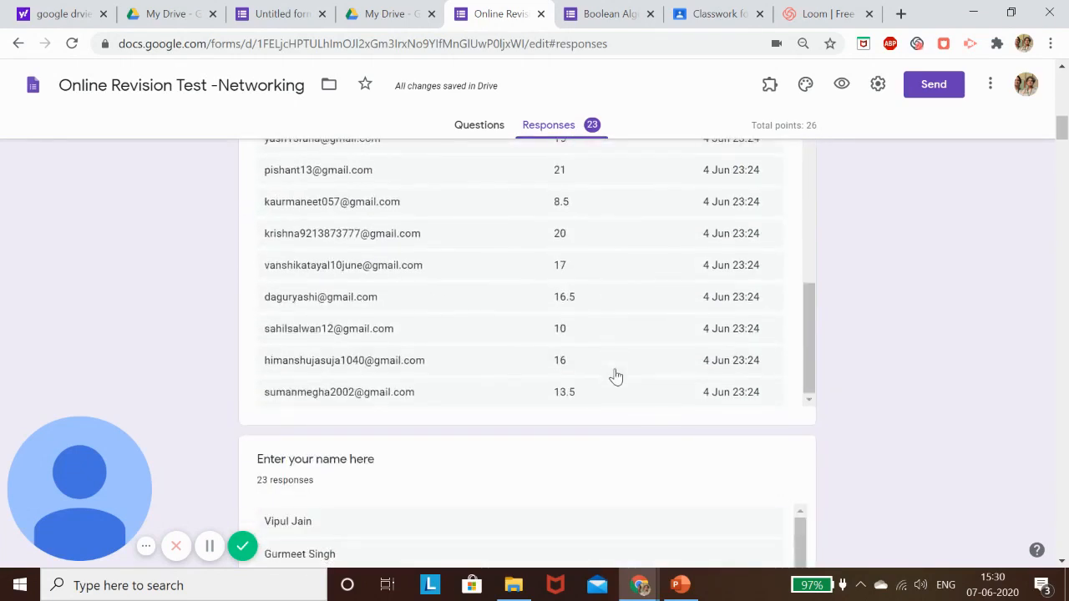
pyautogui.scroll(-3, 615, 380)
pyautogui.scroll(10, 600, 393)
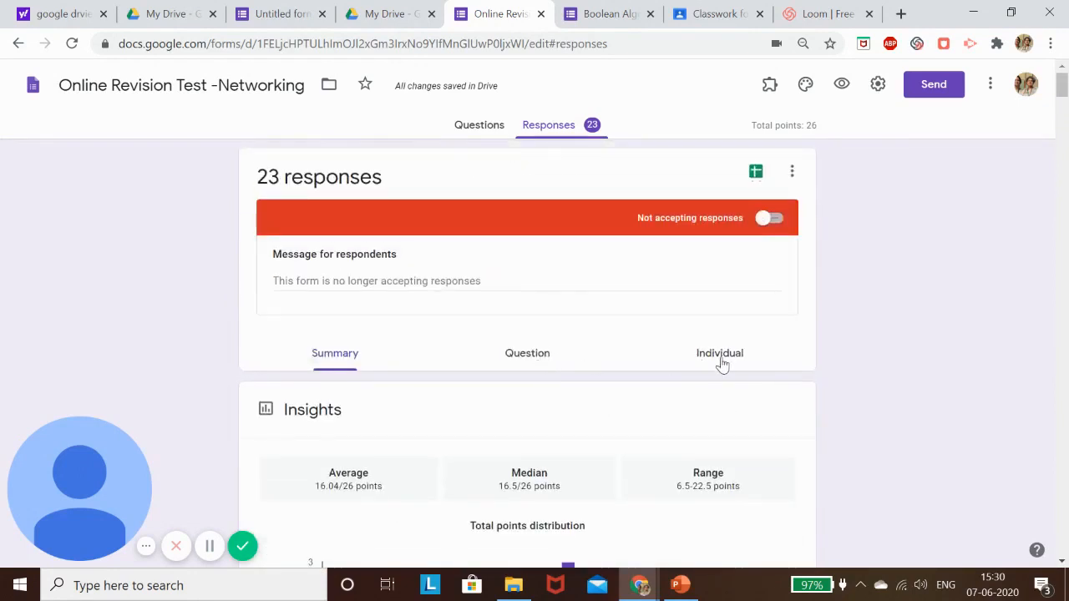
# Open the individual responses view and review the first student's graded answers up to the LAN examples and remote server protocol questions
pyautogui.click(723, 361)
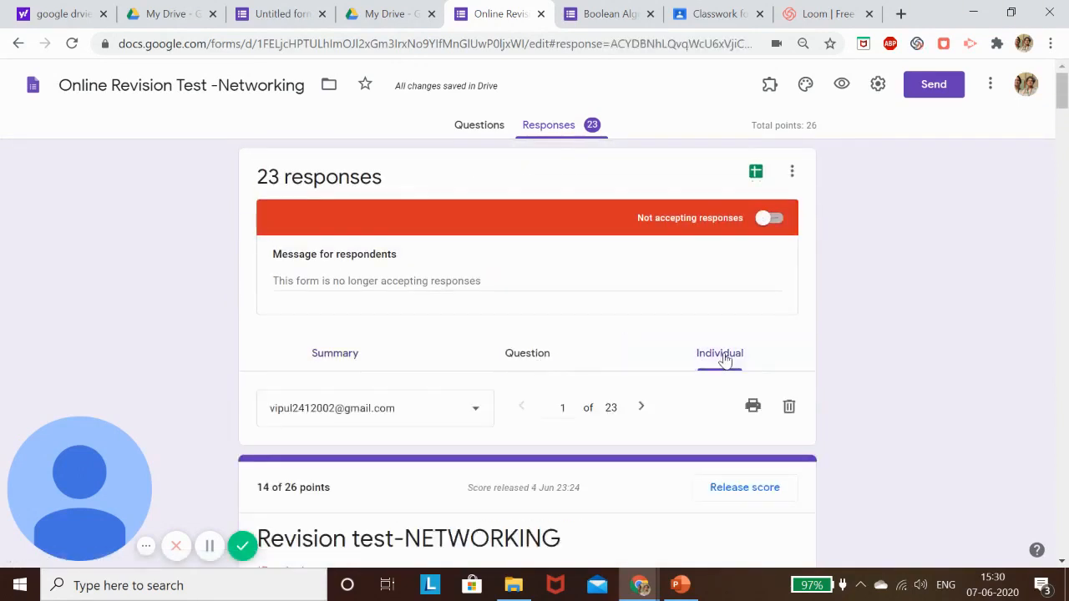
pyautogui.scroll(-3, 724, 363)
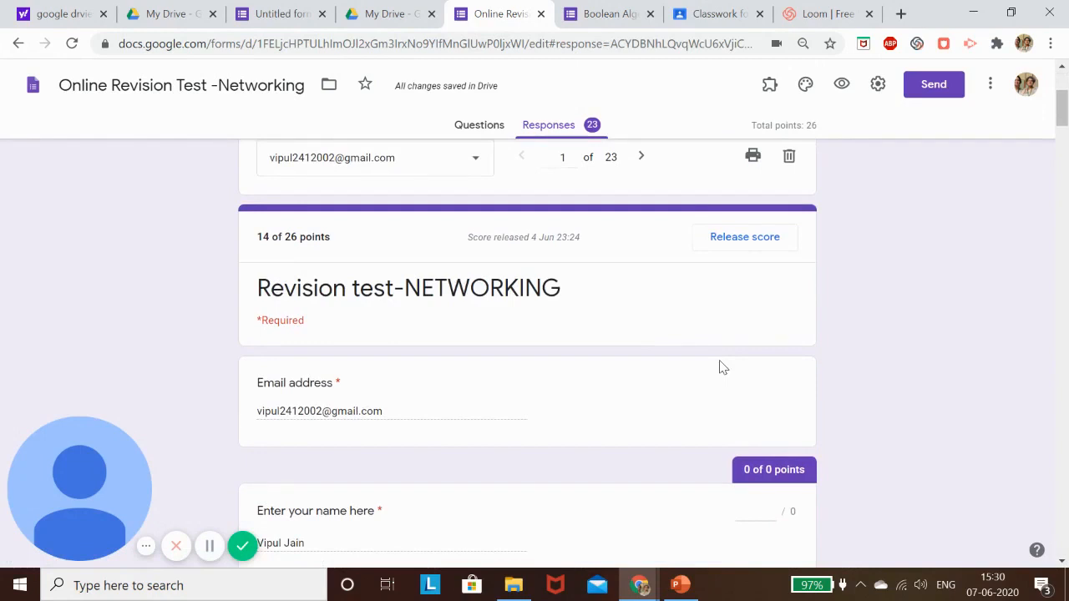
pyautogui.scroll(-3, 695, 377)
pyautogui.scroll(6, 330, 330)
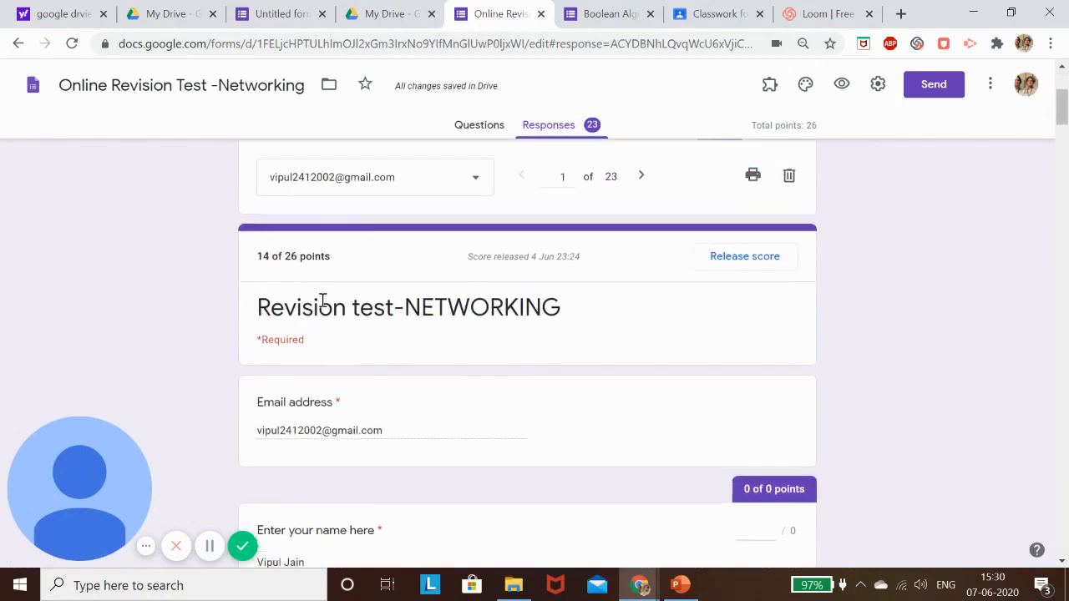
pyautogui.scroll(-3, 334, 412)
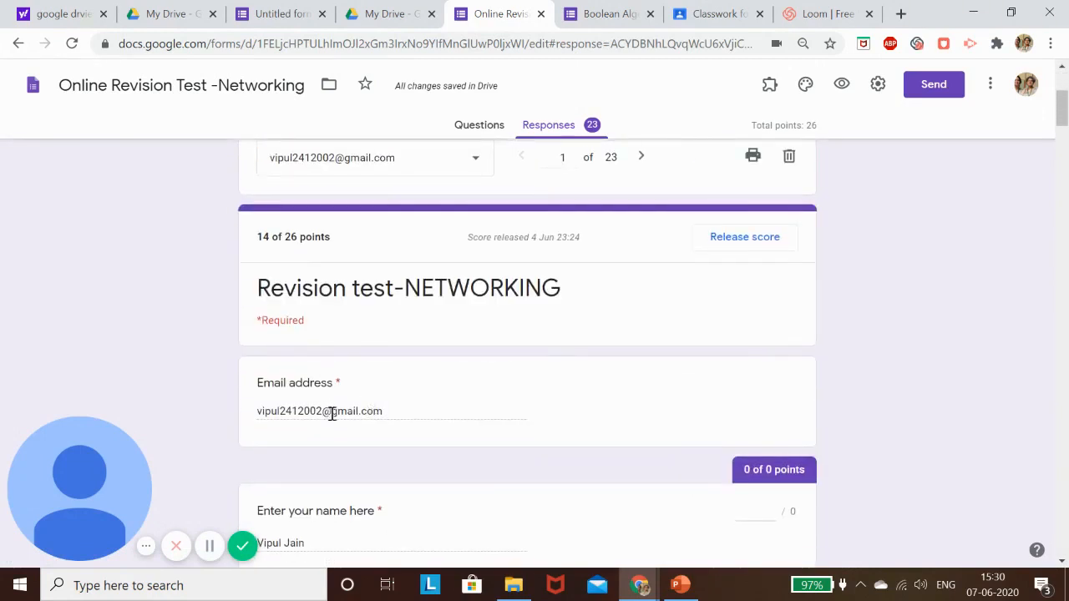
pyautogui.scroll(-2, 332, 413)
pyautogui.scroll(-6, 370, 404)
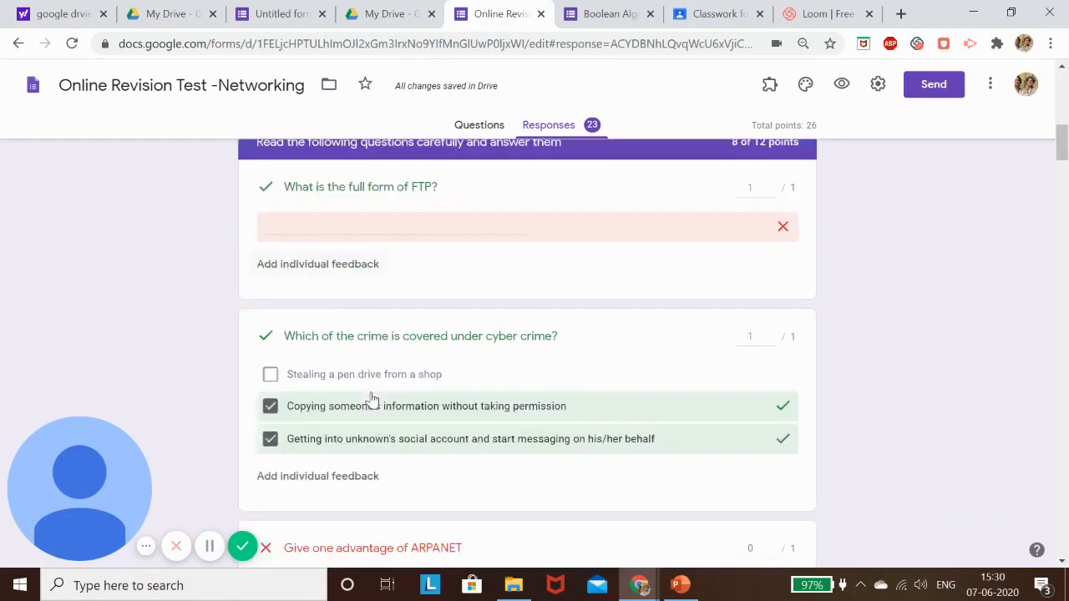
pyautogui.scroll(-14, 372, 400)
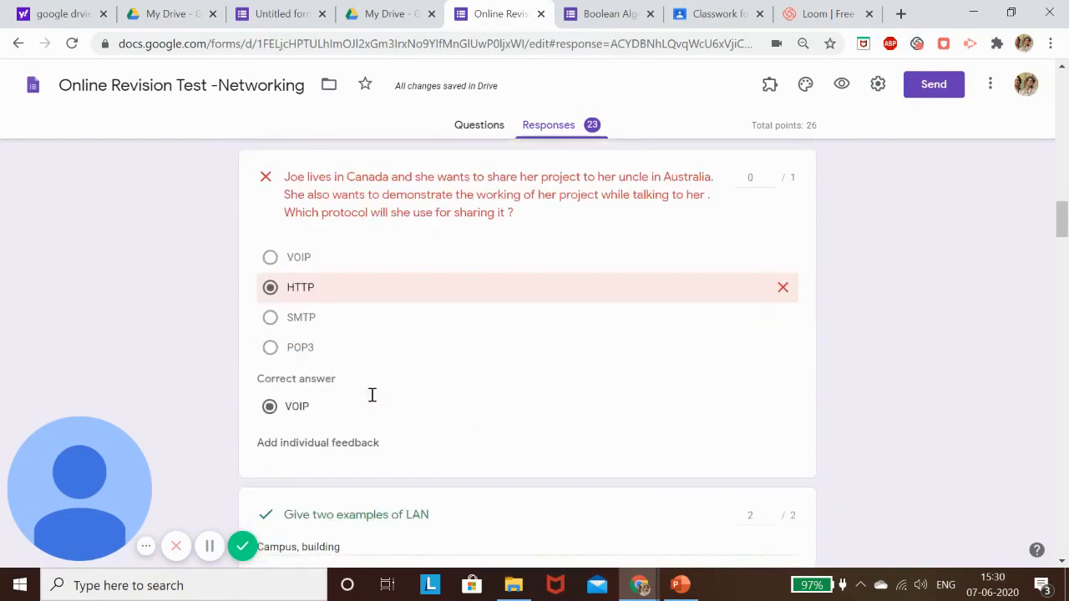
pyautogui.scroll(-3, 372, 398)
pyautogui.scroll(4, 373, 403)
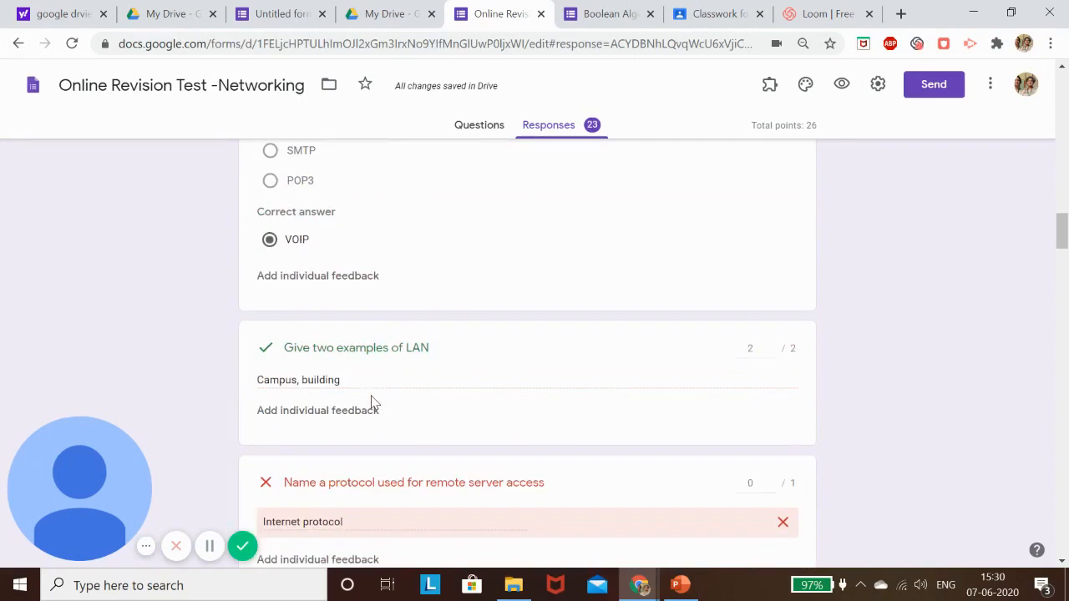
pyautogui.scroll(3, 374, 403)
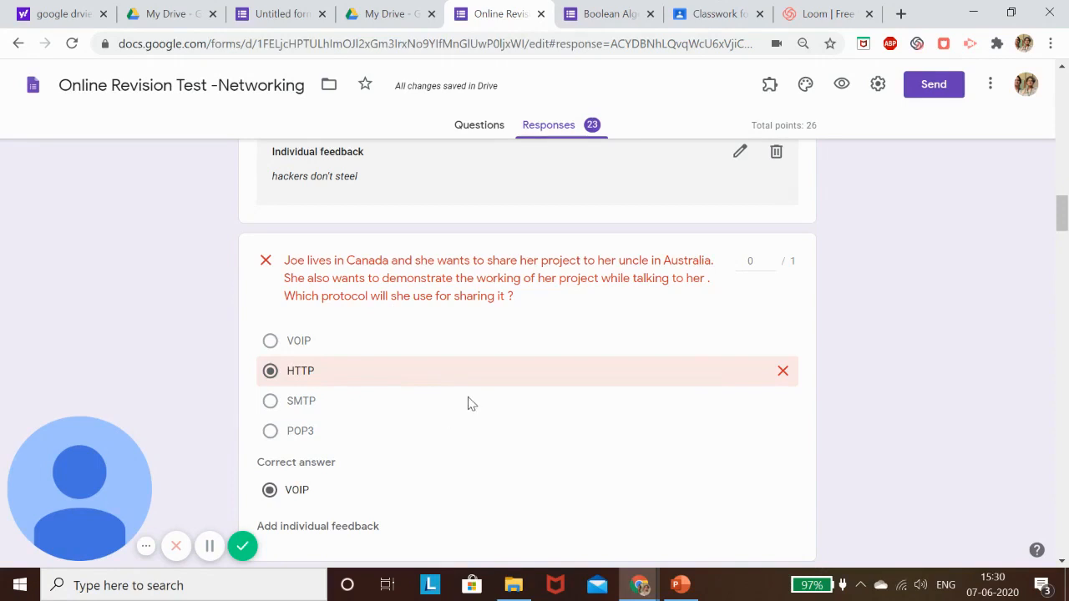
# Examine the same student's answers to the Chennai office case sub-questions, then return to the start of the response
pyautogui.scroll(-12, 470, 404)
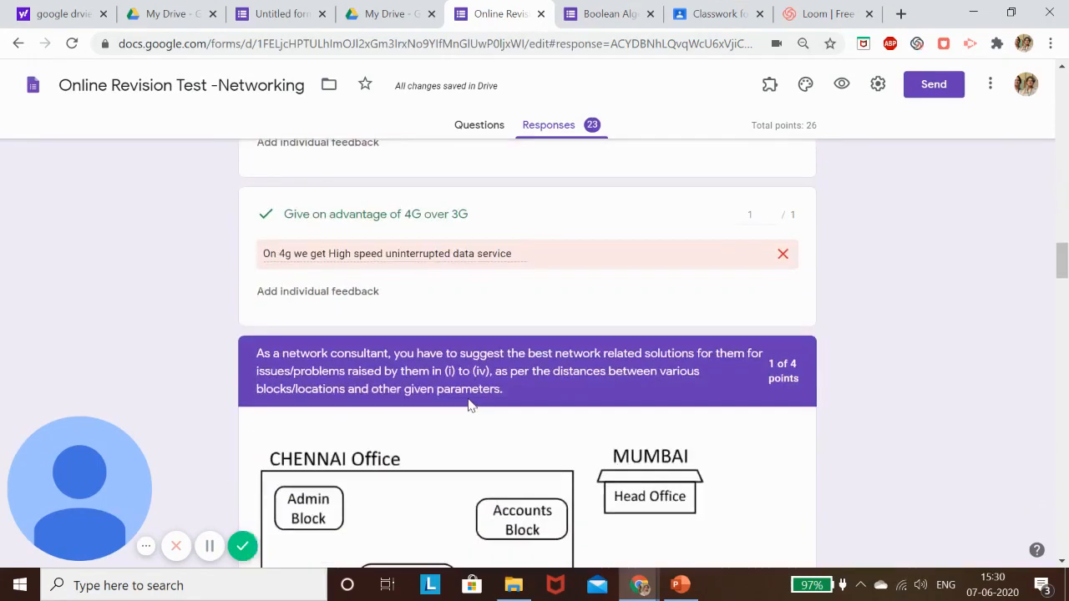
pyautogui.scroll(-10, 469, 404)
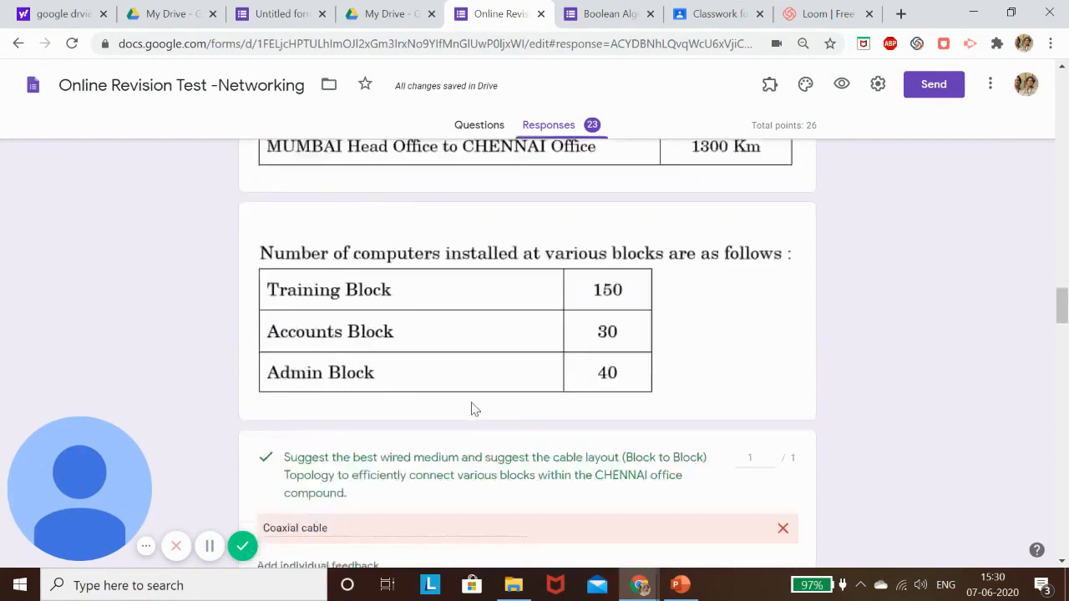
pyautogui.scroll(-1, 473, 404)
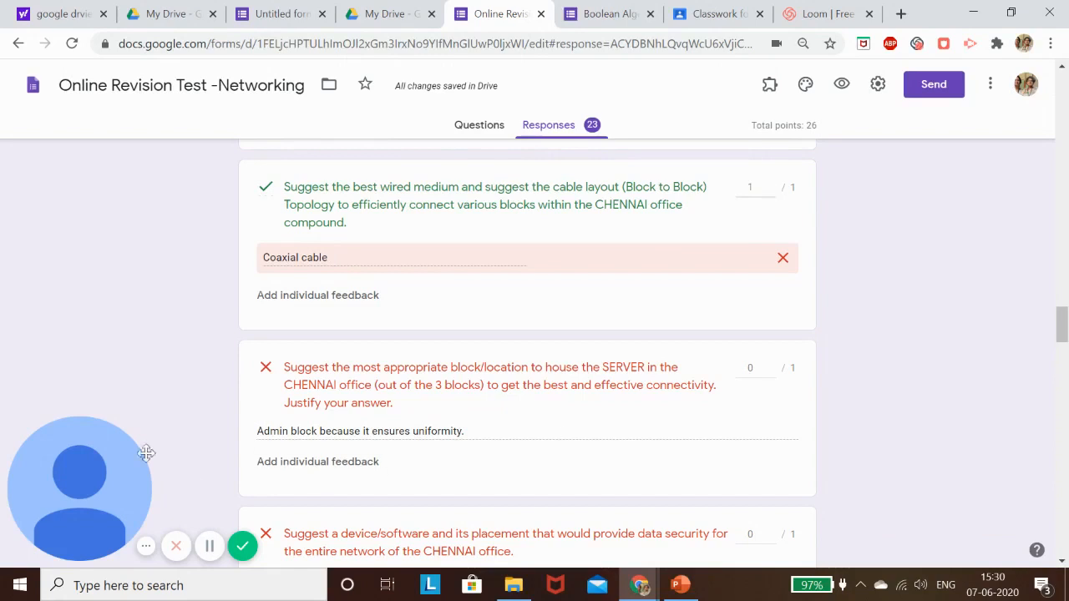
pyautogui.scroll(15, 167, 442)
pyautogui.scroll(5, 146, 417)
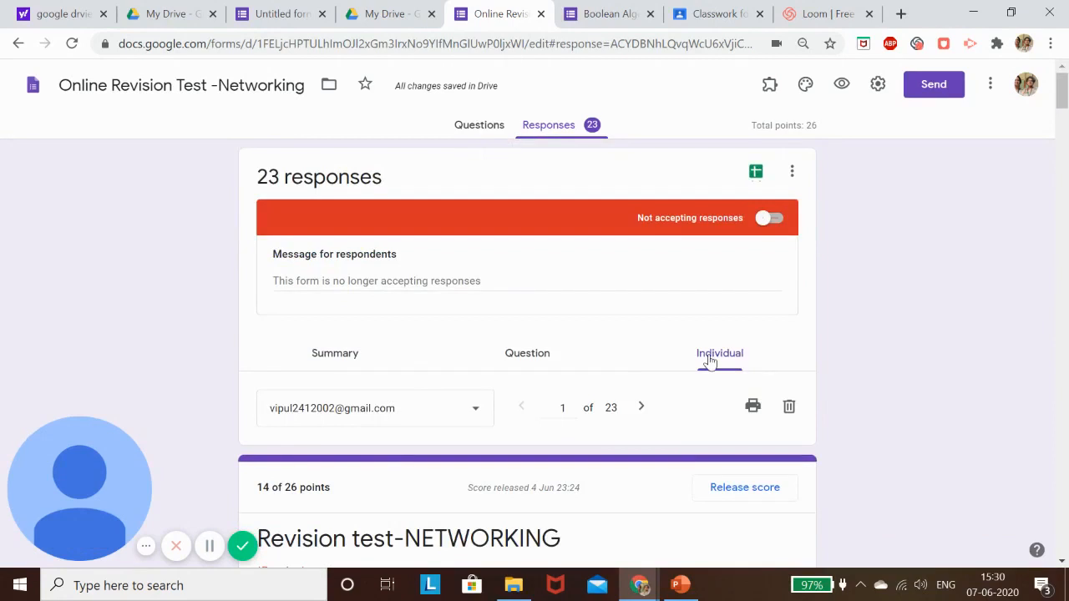
# Show the responses question-wise and review the grouped answers, marks and feedback for "What is the full form of FTP?"
pyautogui.click(514, 357)
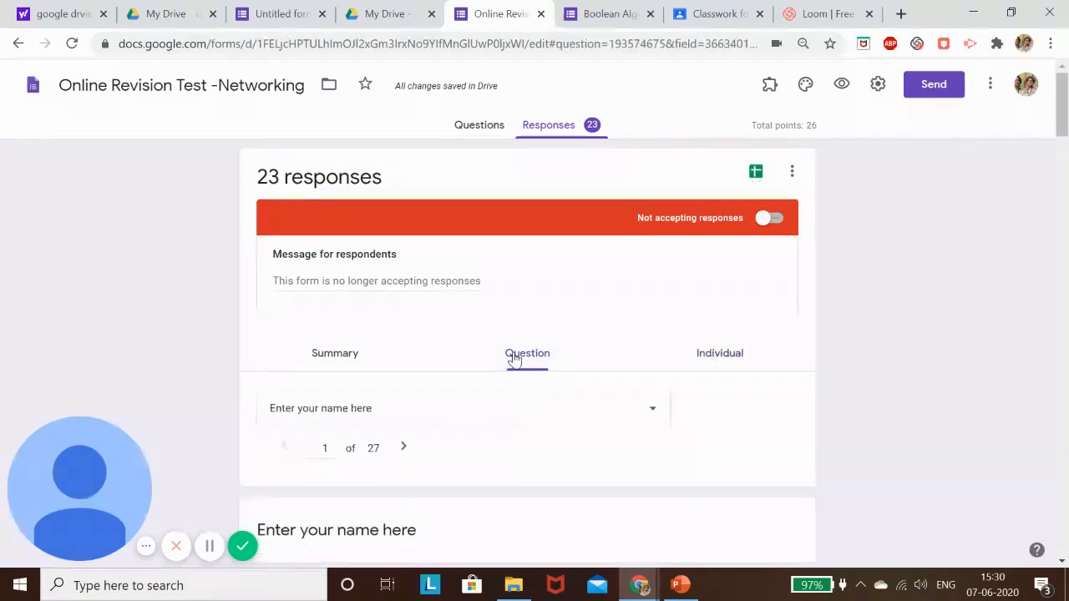
pyautogui.scroll(-4, 514, 357)
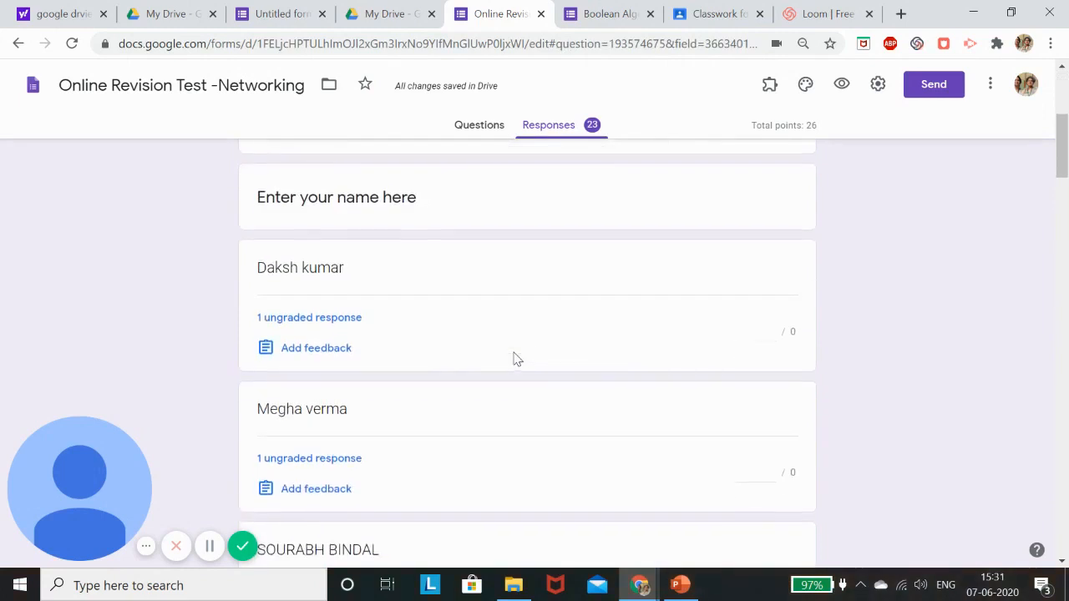
pyautogui.scroll(2, 514, 357)
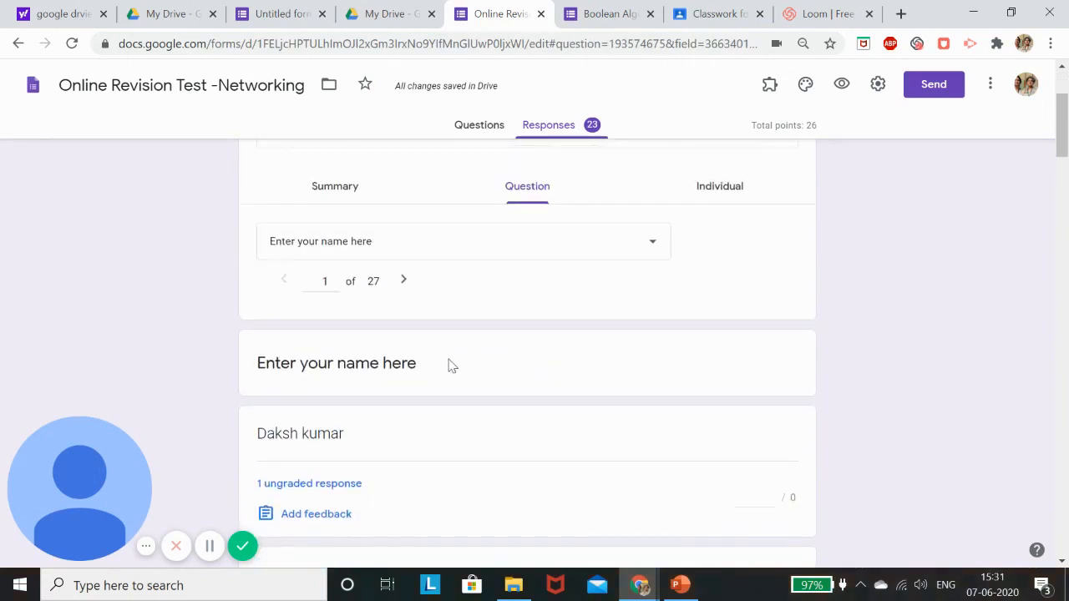
pyautogui.click(403, 282)
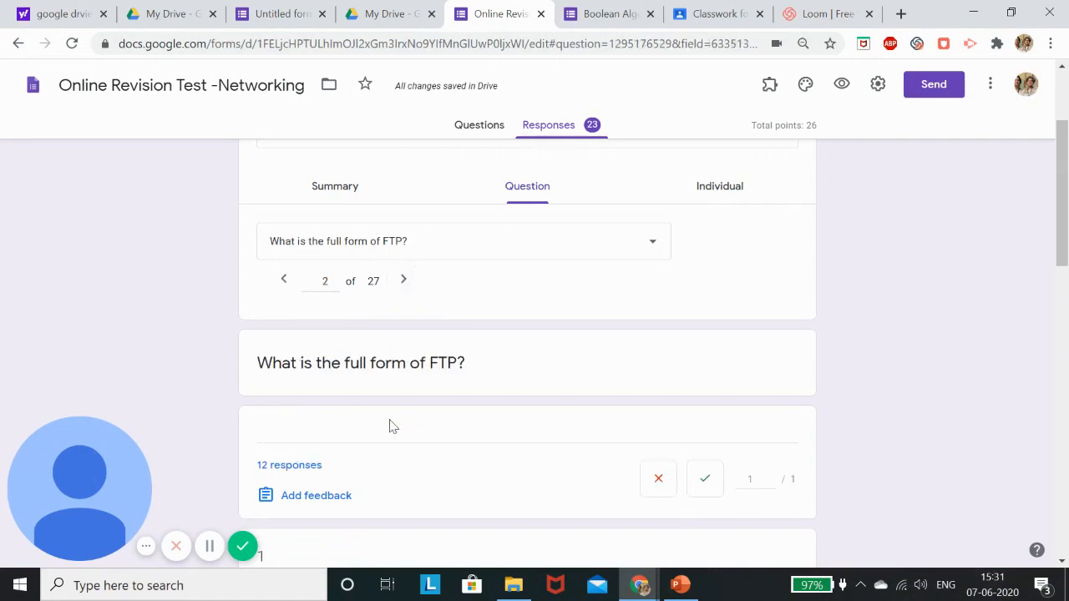
pyautogui.scroll(-1, 428, 381)
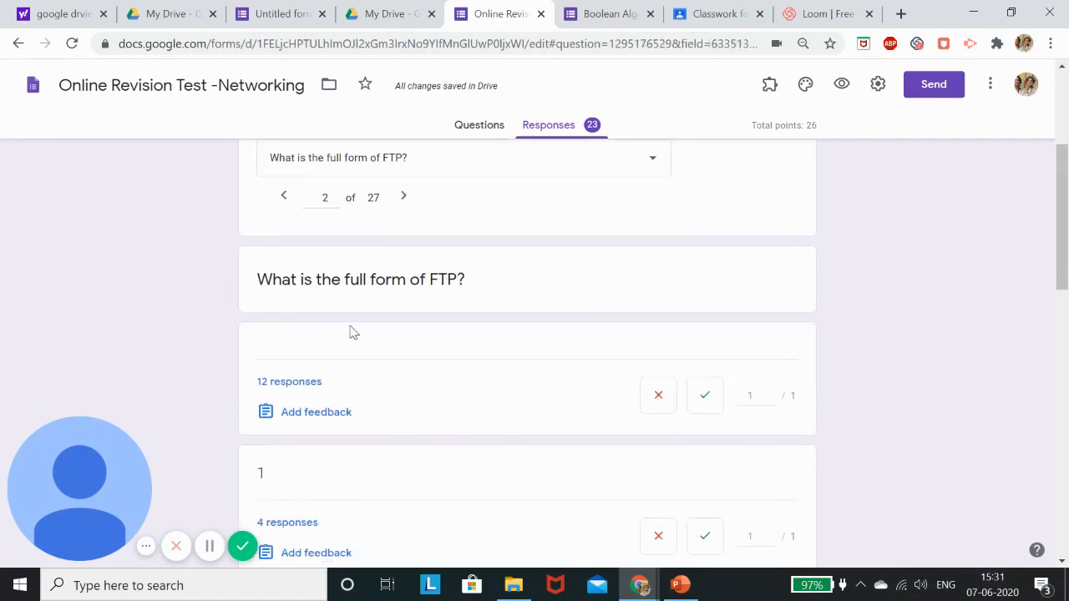
pyautogui.scroll(-1, 351, 334)
pyautogui.scroll(1, 490, 365)
pyautogui.scroll(-2, 479, 365)
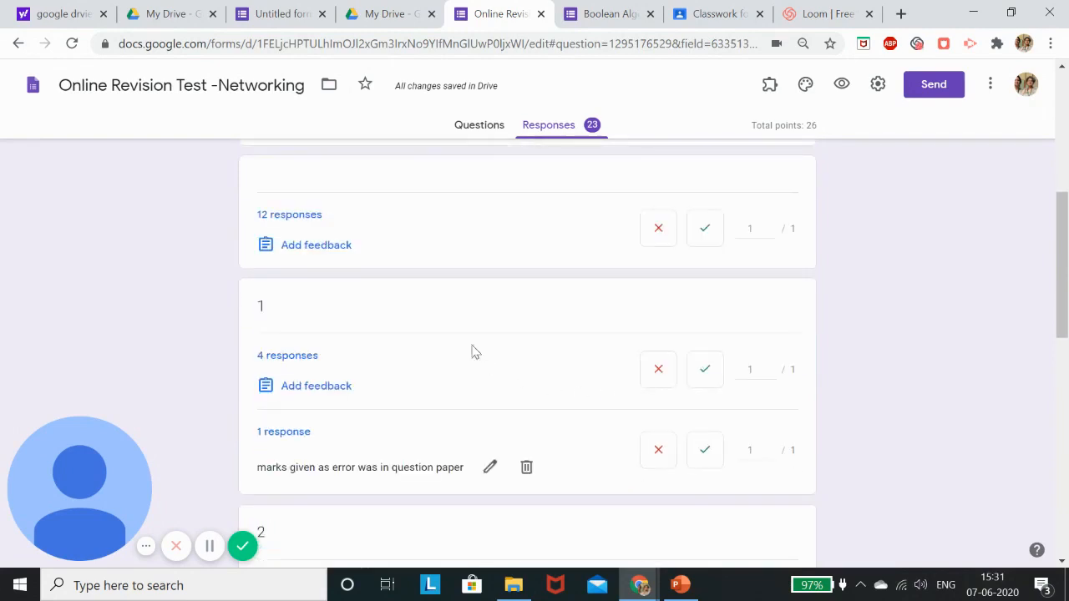
pyautogui.scroll(3, 473, 351)
# Advance to question 4, "Give one advantage of ARPANET", and examine its grouped answers with their marking and feedback options
pyautogui.click(404, 281)
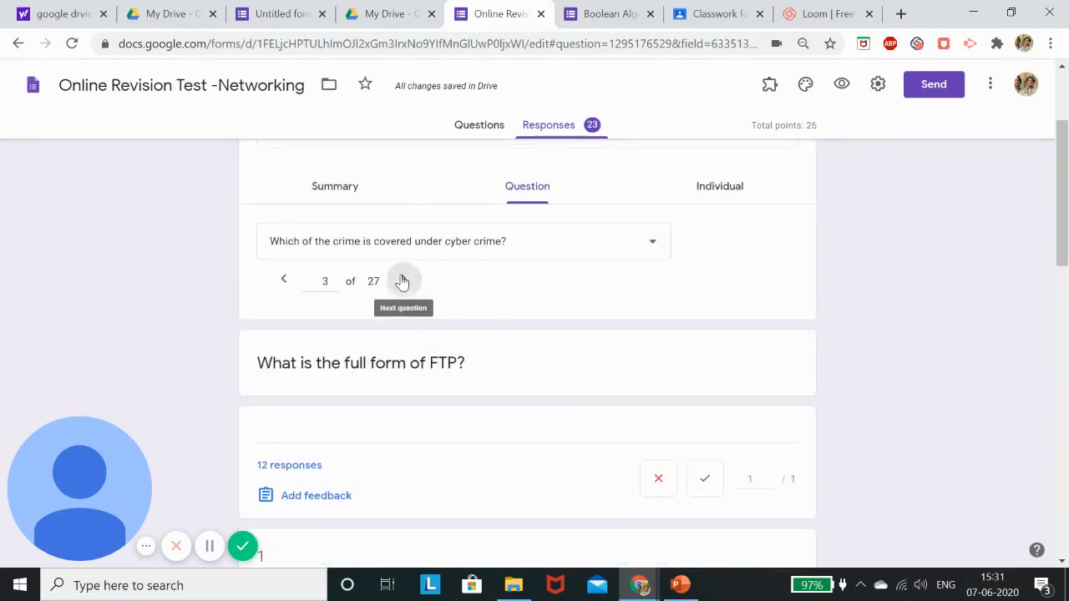
pyautogui.click(404, 281)
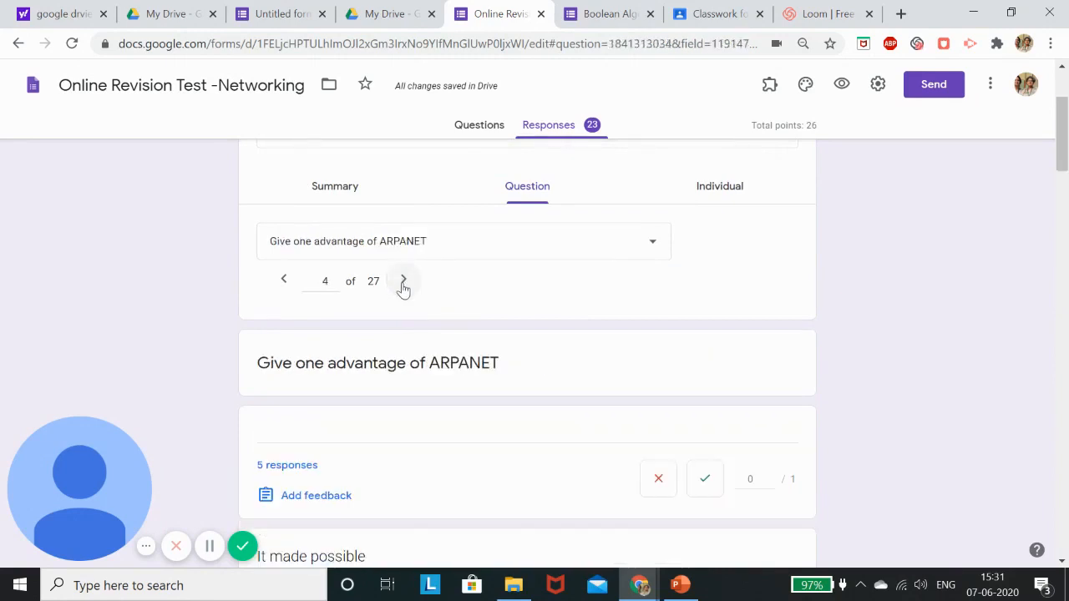
pyautogui.scroll(-2, 463, 418)
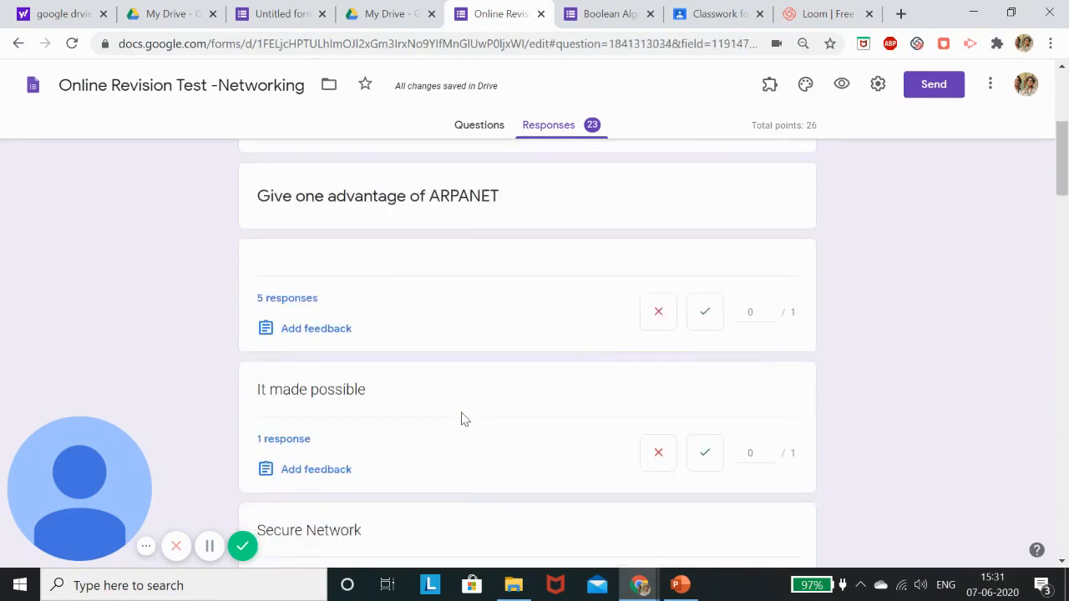
pyautogui.scroll(2, 464, 419)
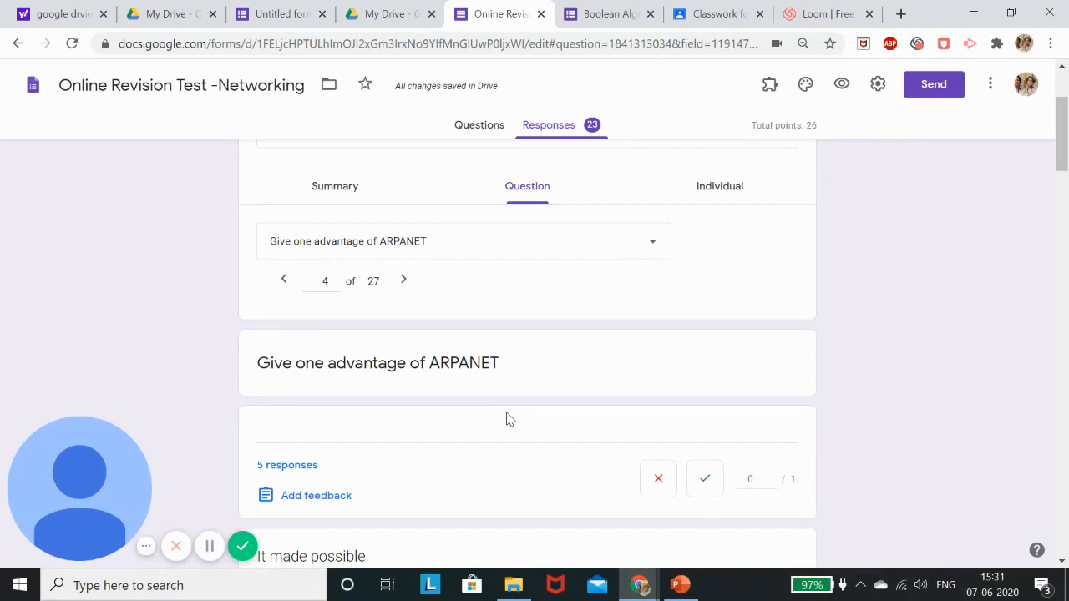
pyautogui.scroll(-7, 511, 419)
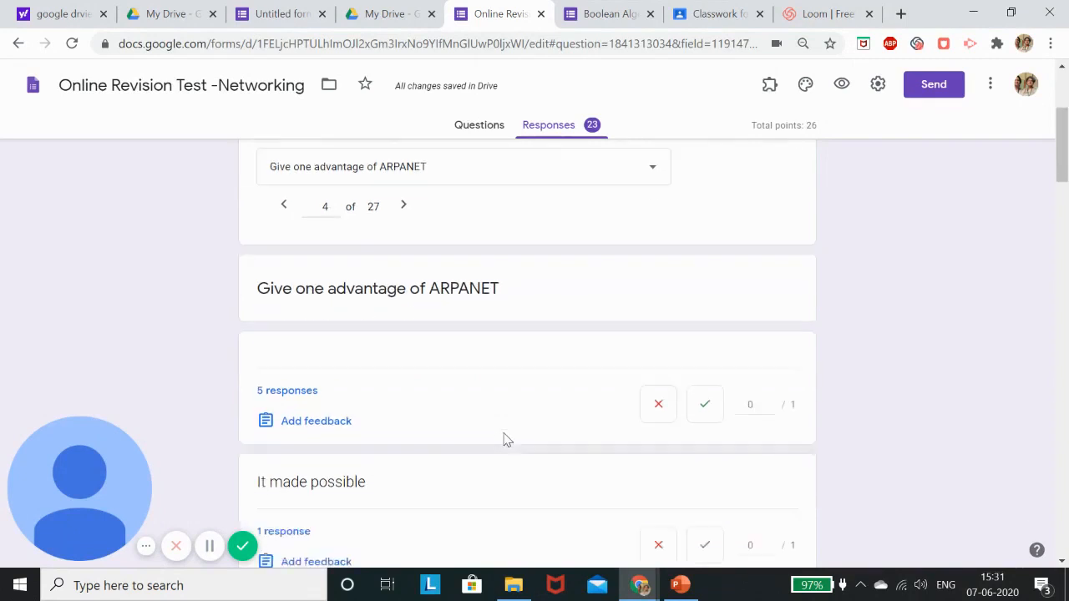
pyautogui.scroll(7, 504, 443)
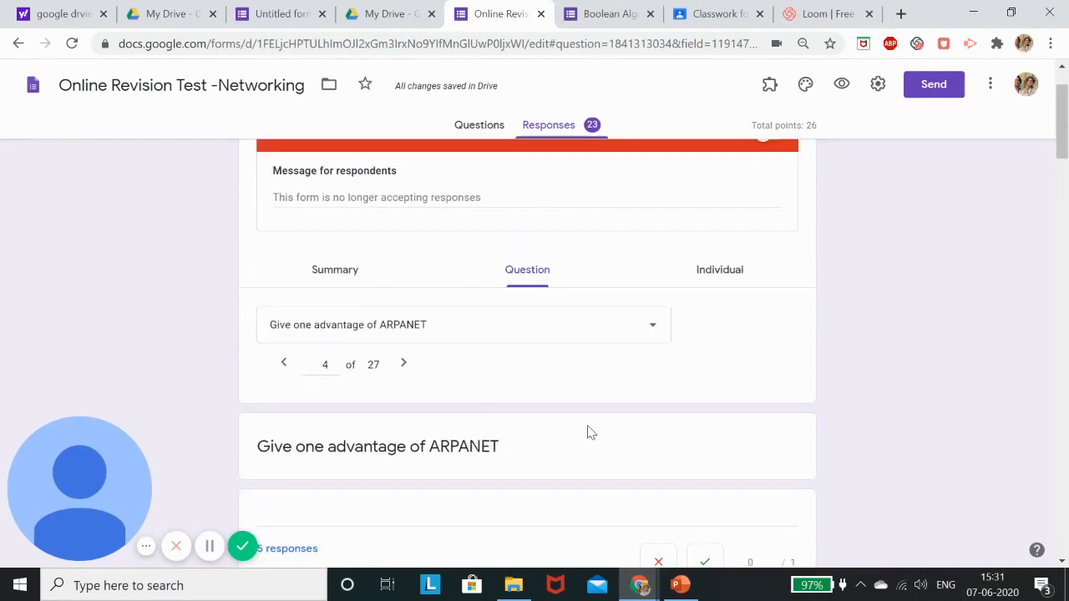
pyautogui.scroll(-3, 588, 430)
pyautogui.scroll(-4, 463, 296)
pyautogui.scroll(-3, 466, 400)
pyautogui.scroll(5, 468, 442)
pyautogui.scroll(2, 576, 370)
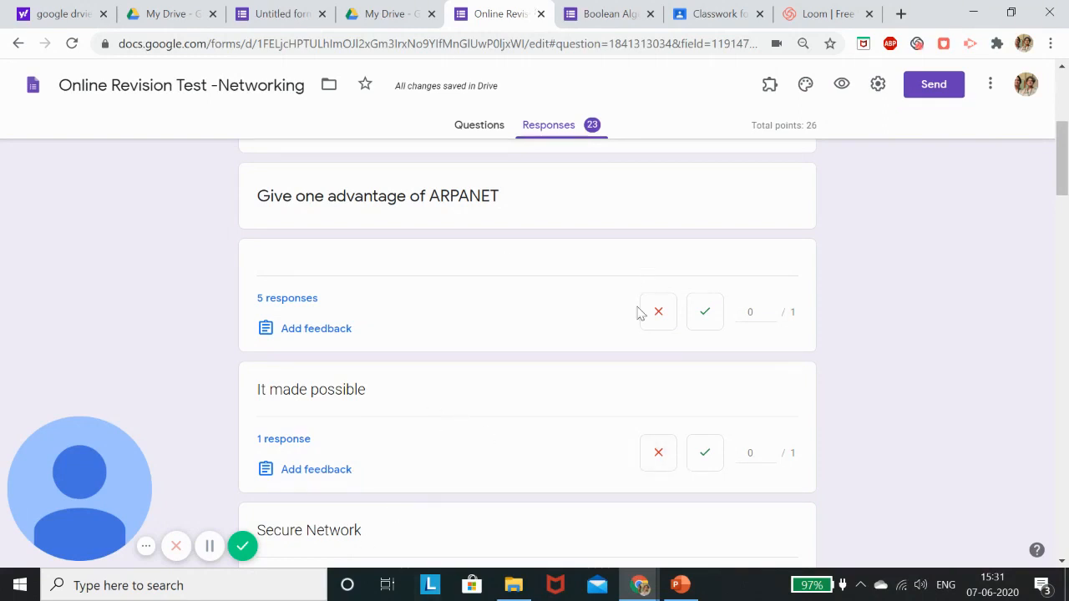
# Switch to the PowerPoint presentation showing the Tip No 10 slide
pyautogui.click(692, 588)
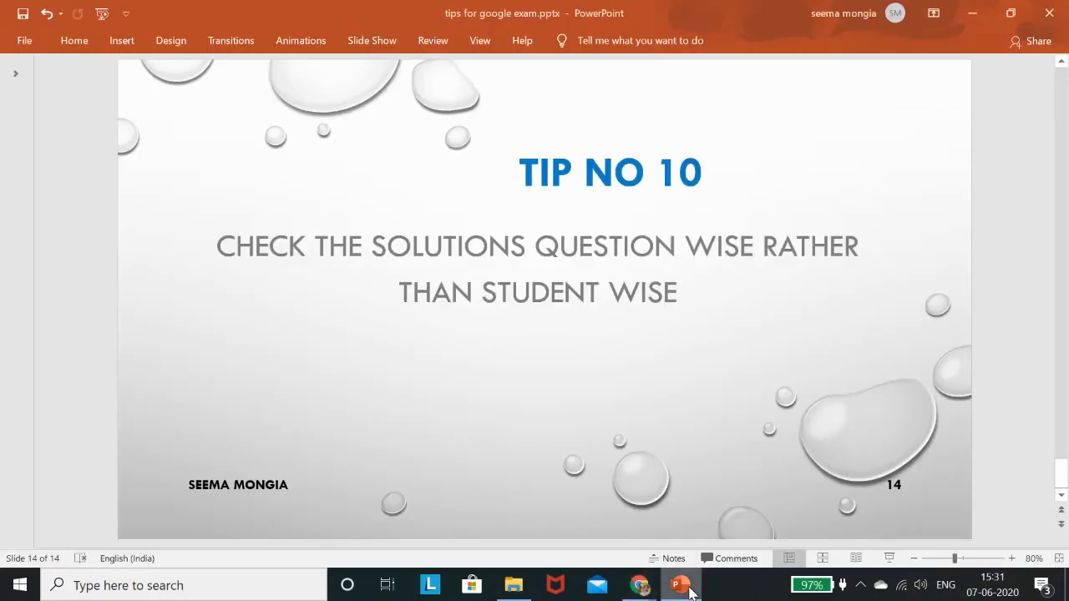